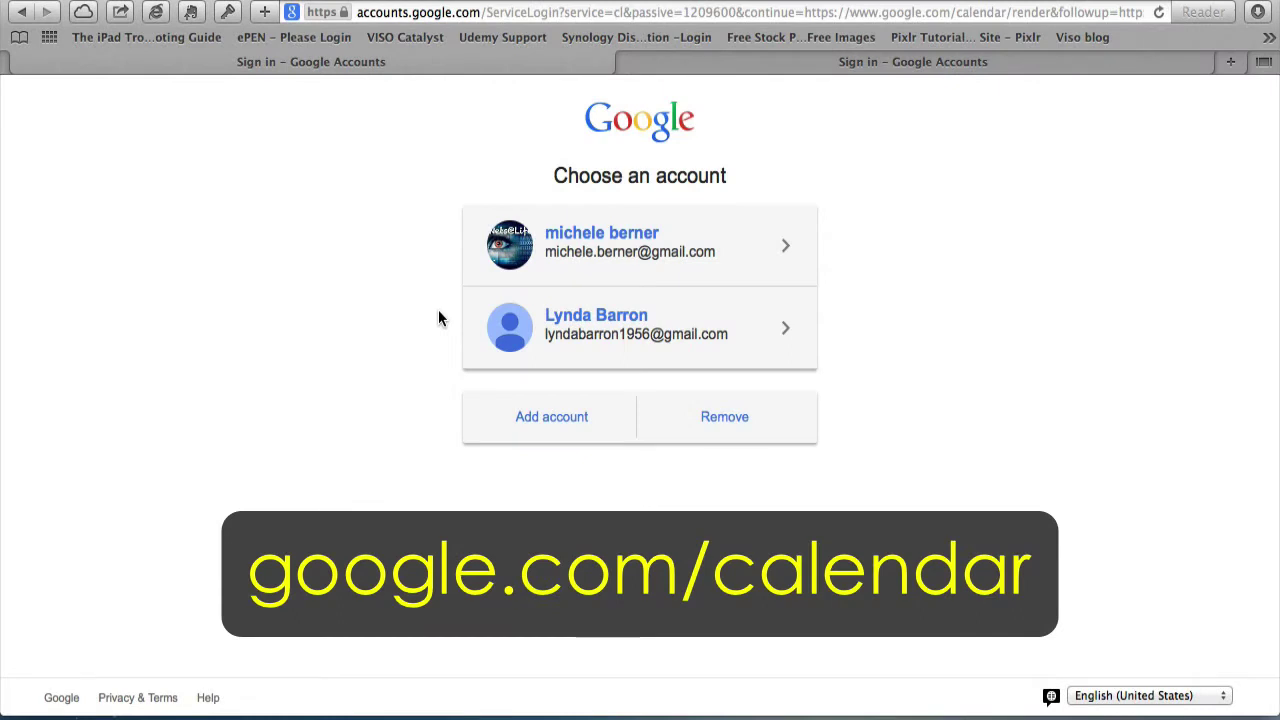
- Sign in with the first listed account to load the July 2014 month calendar
click(604, 256)
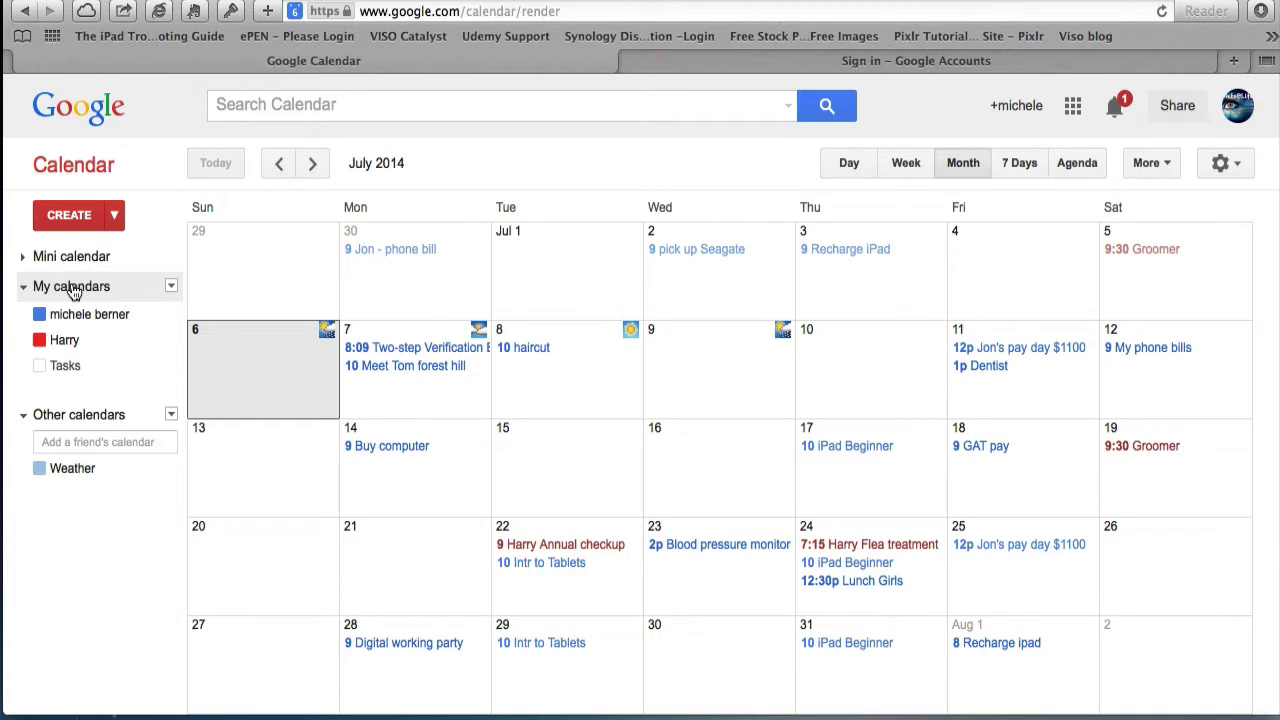
- Start a new calendar named BettyCalendar with the GMT+10:00 Melbourne, Sydney time zone
click(172, 289)
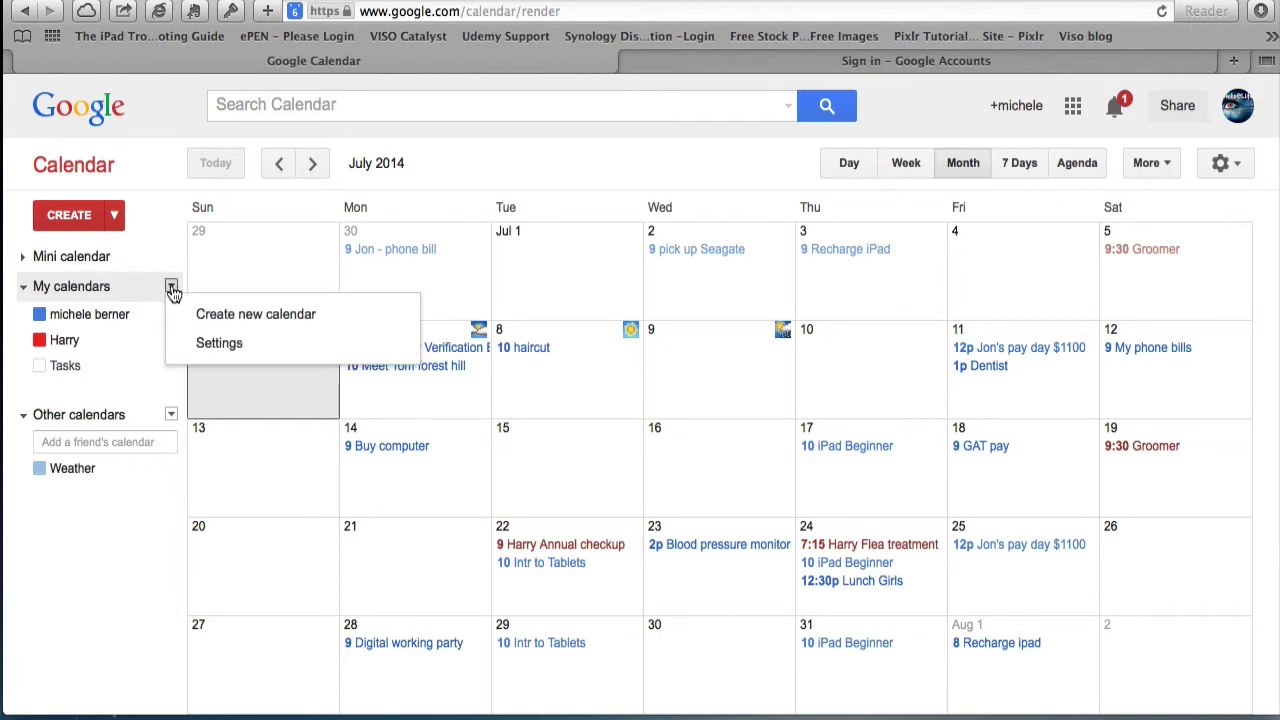
click(203, 320)
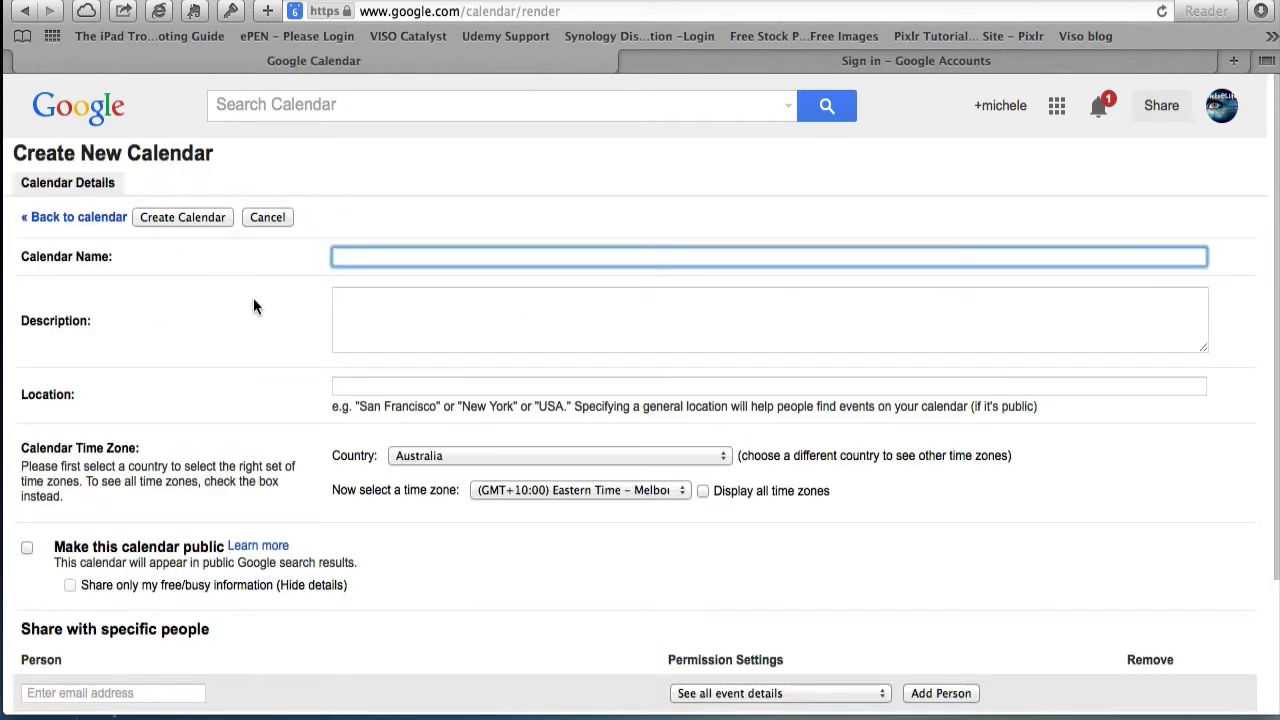
text(BettyCalendar)
scroll(251, 372, down, 2)
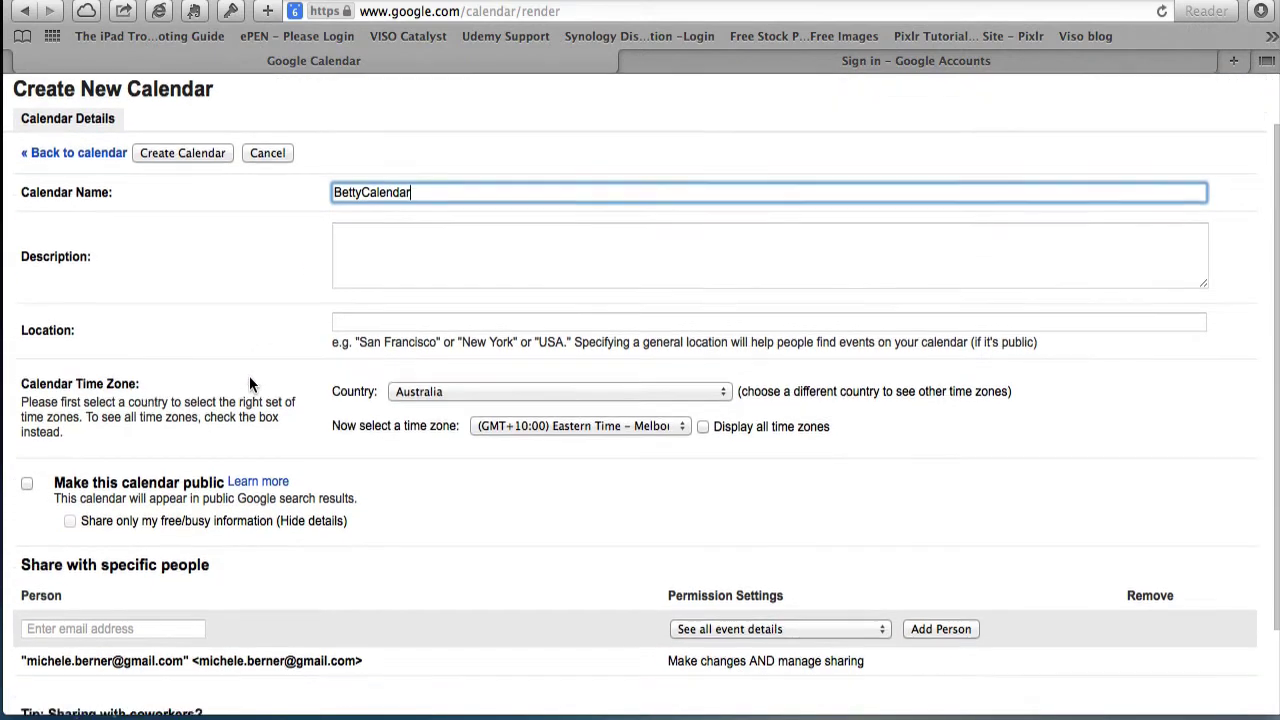
scroll(249, 384, down, 1)
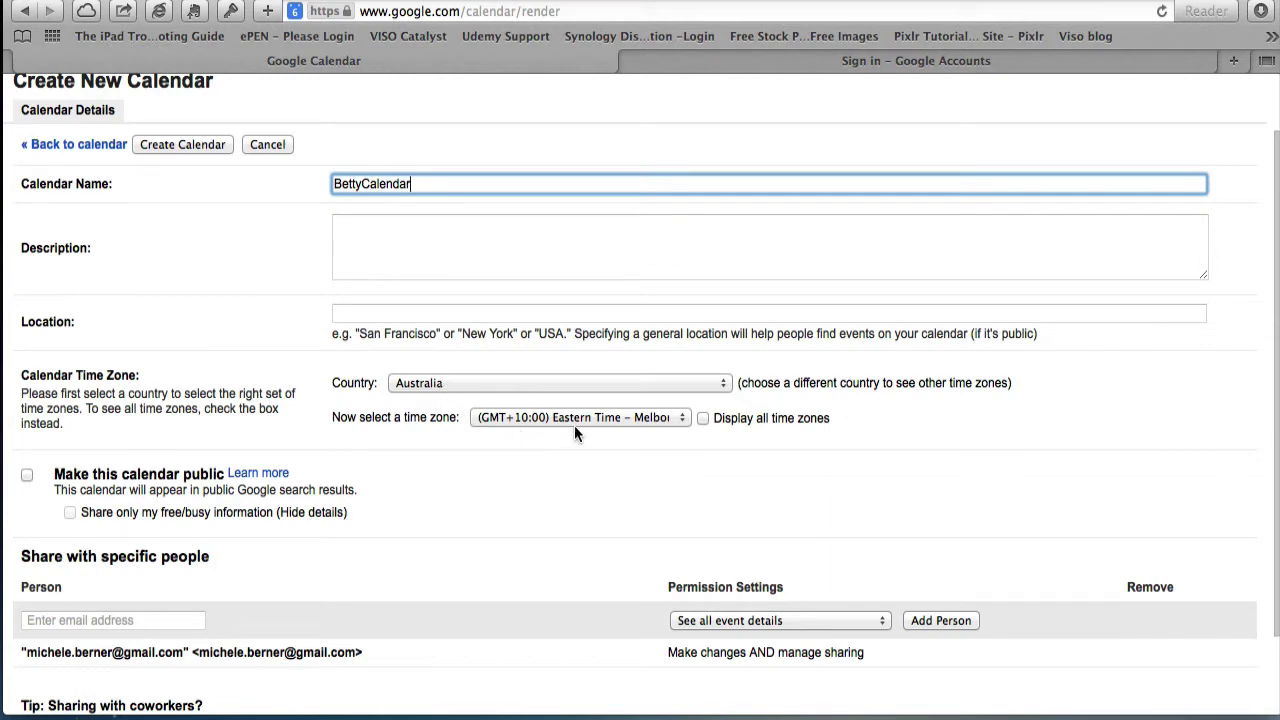
click(683, 418)
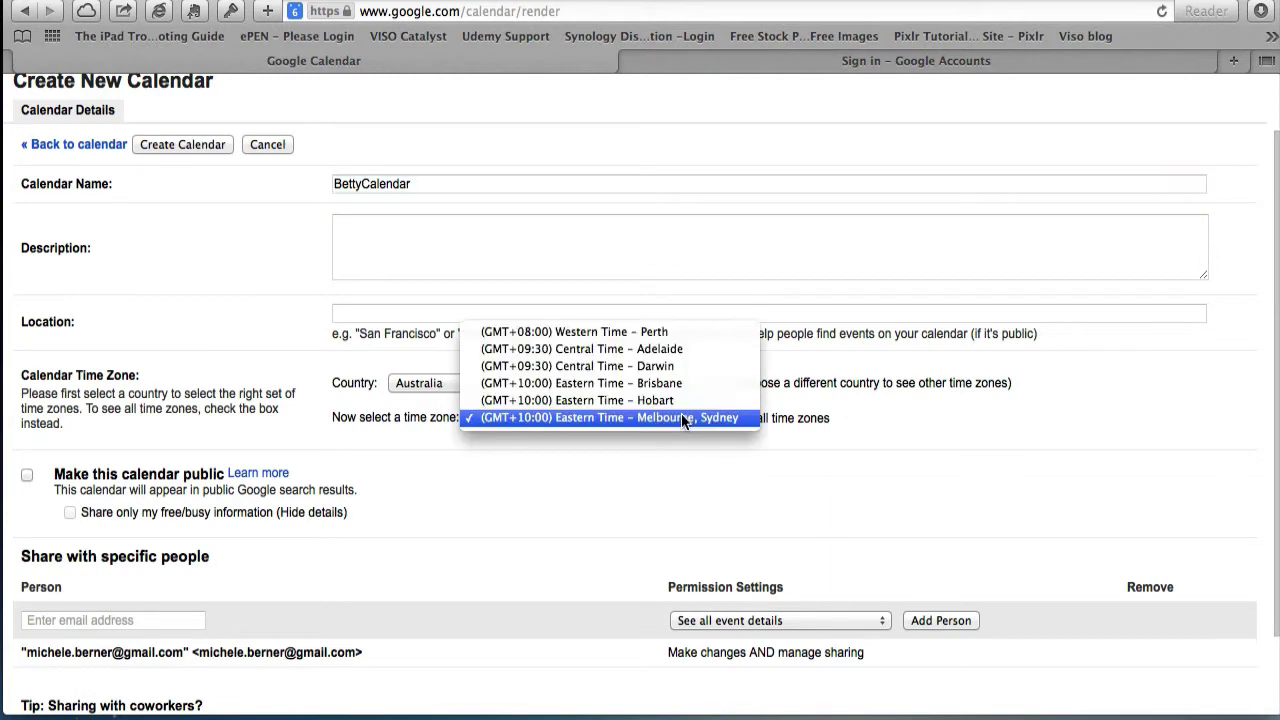
click(681, 418)
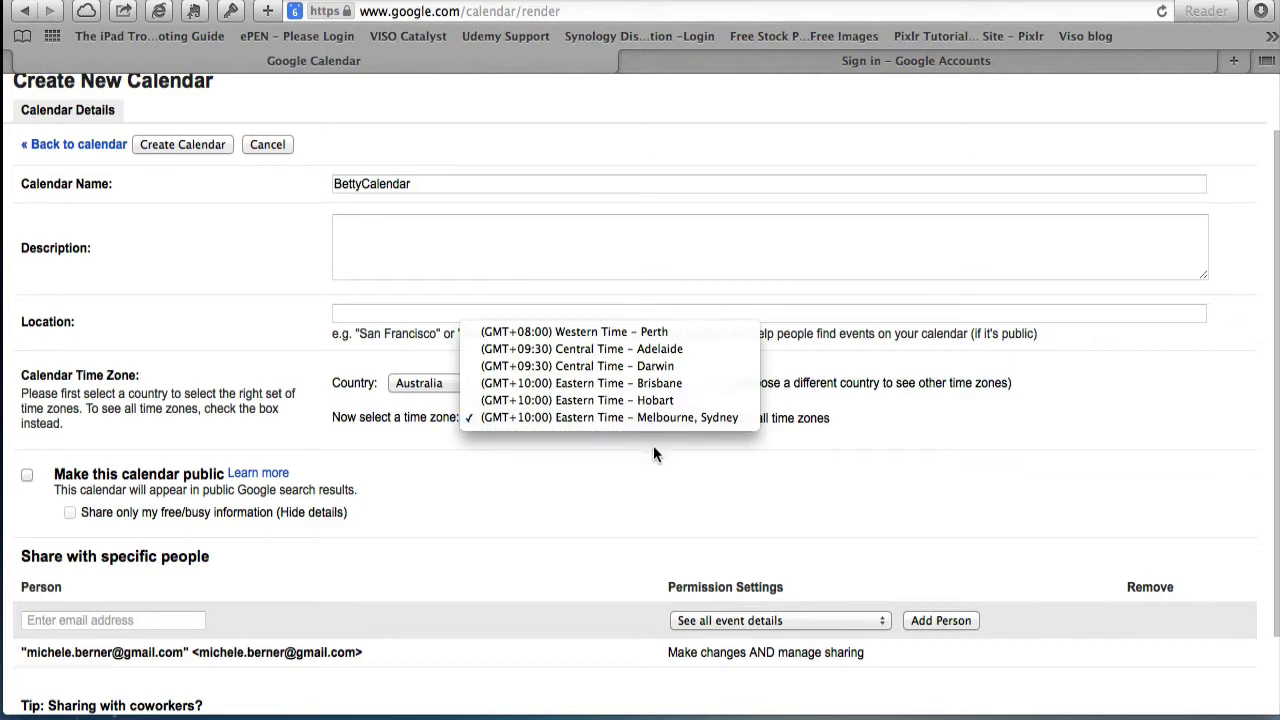
scroll(31, 620, down, 3)
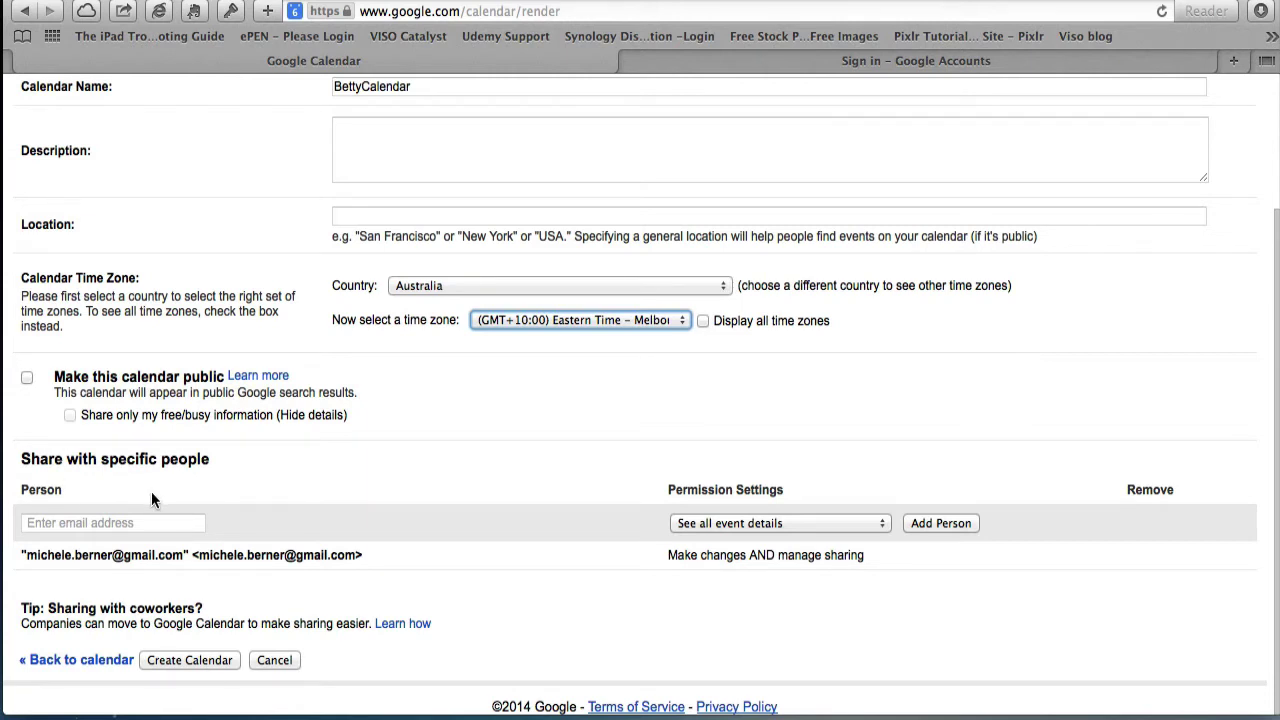
- Add the second user's e-mail to the share list and review their permission, leaving it unchanged
click(57, 520)
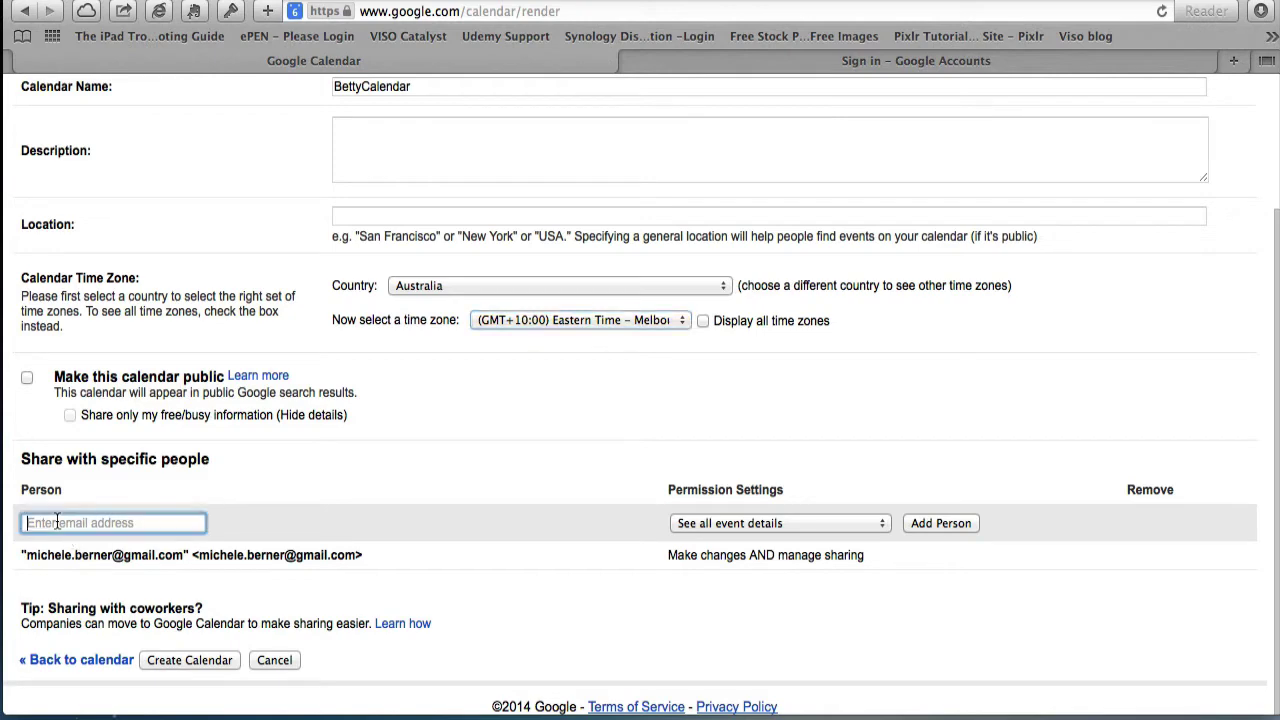
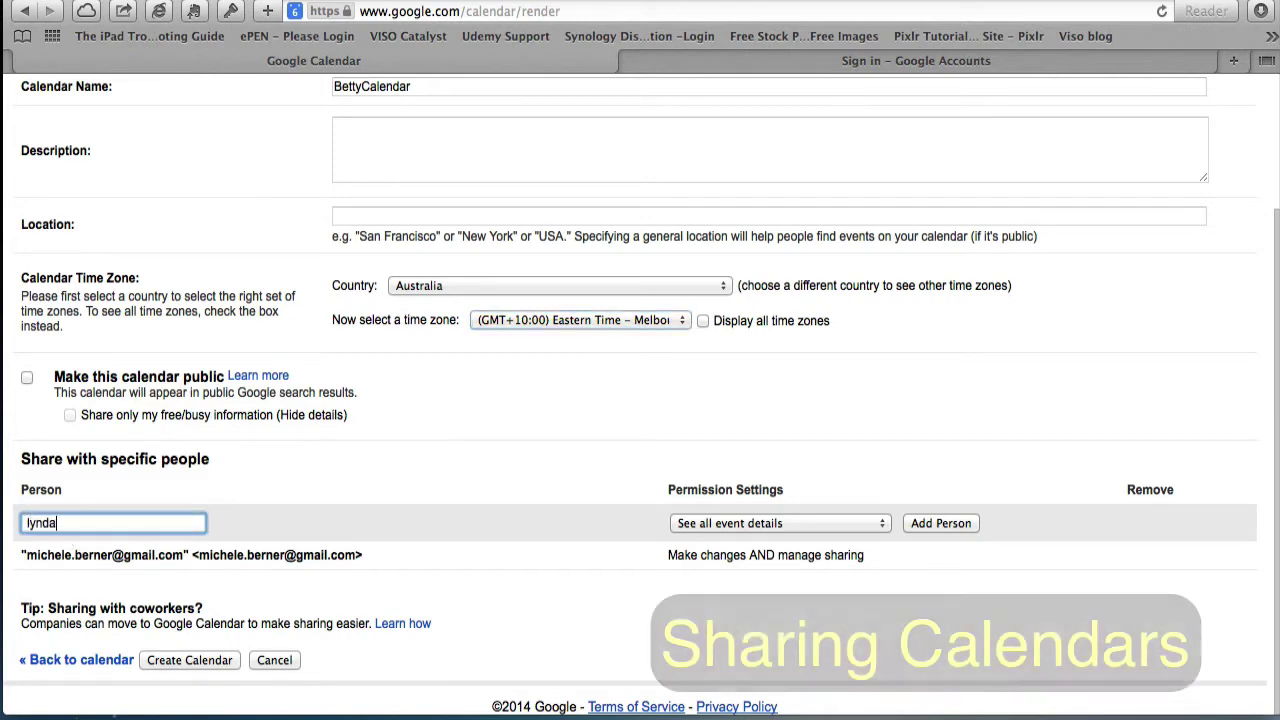
key(Return)
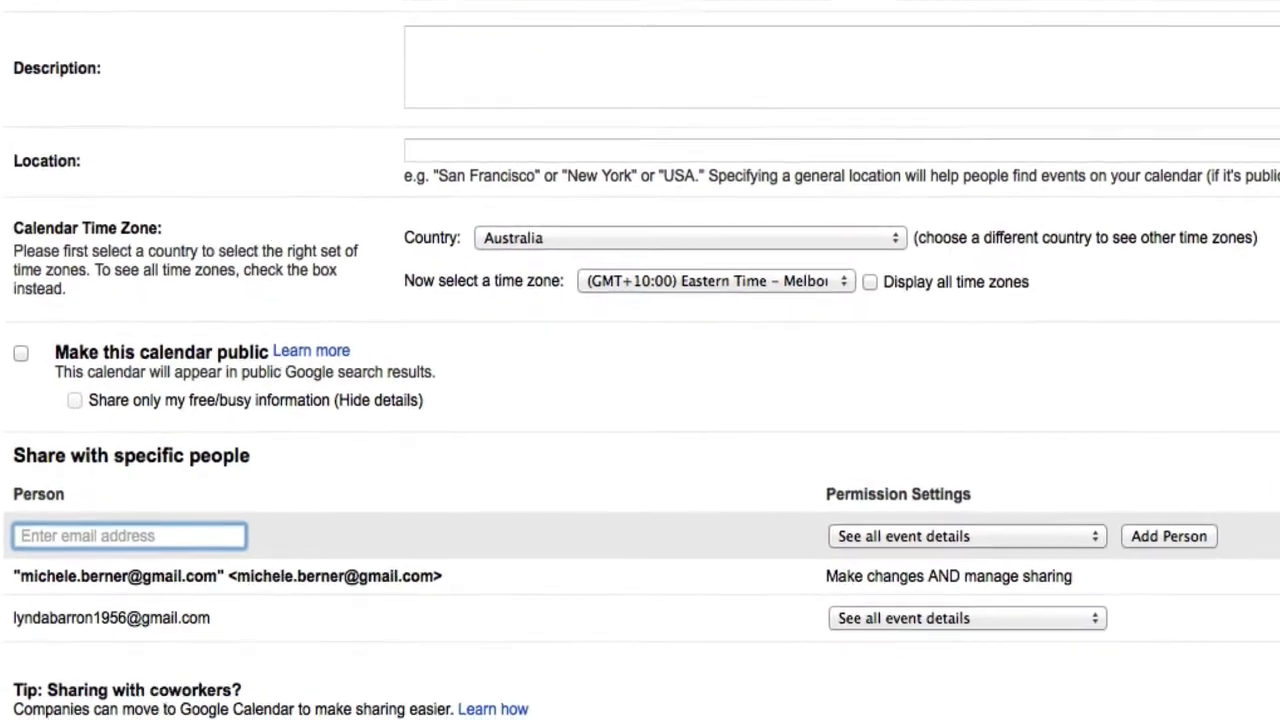
drag(12, 627, 216, 627)
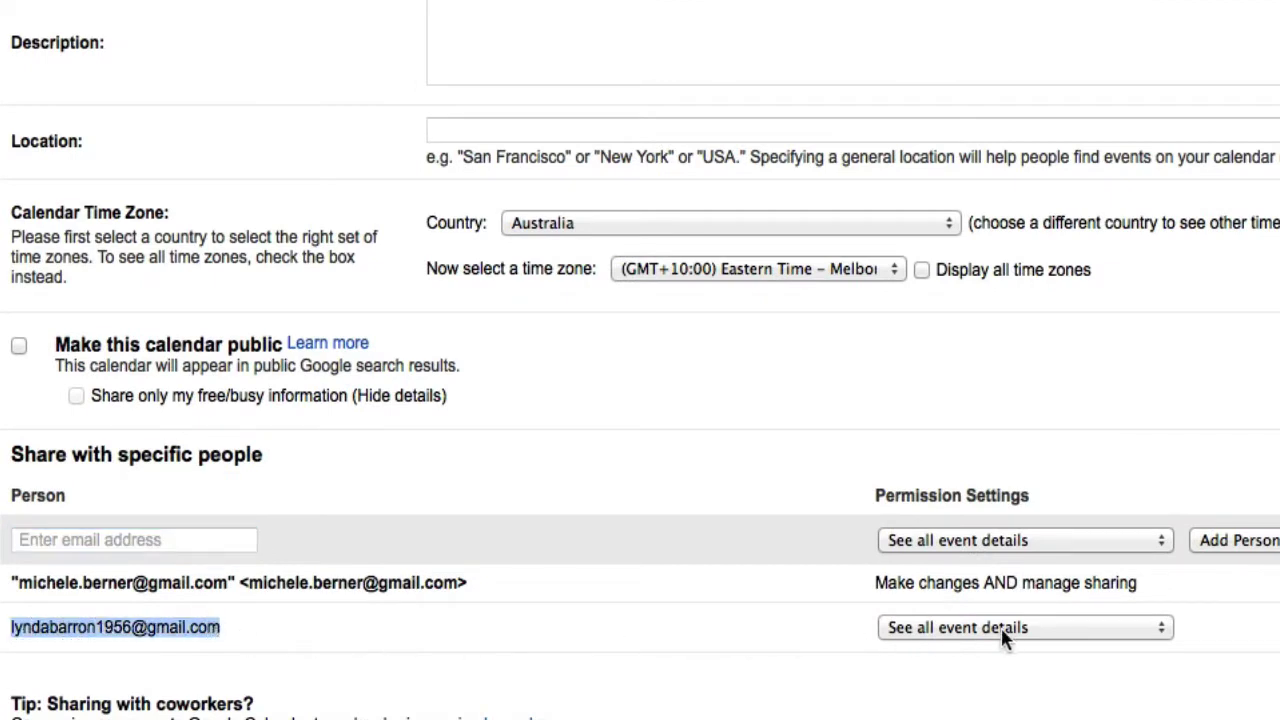
click(1162, 630)
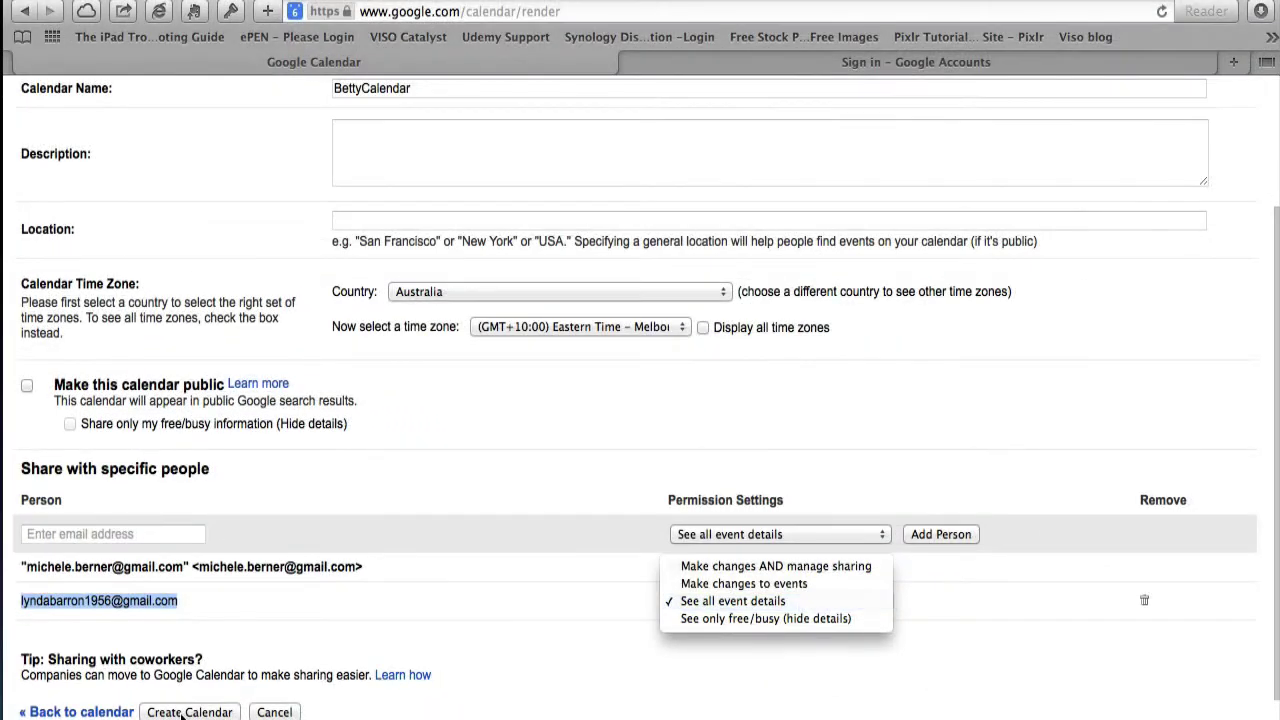
click(183, 712)
- Create BettyCalendar and change its colour from green to yellow
click(185, 712)
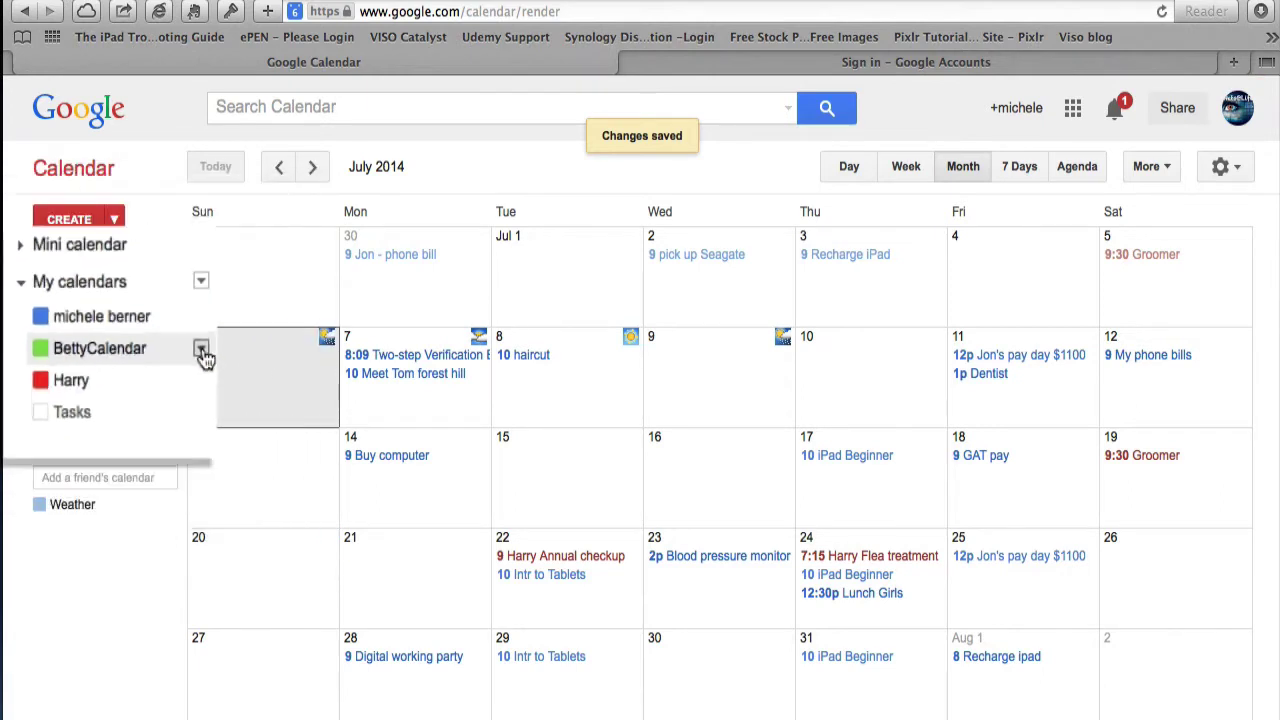
click(171, 349)
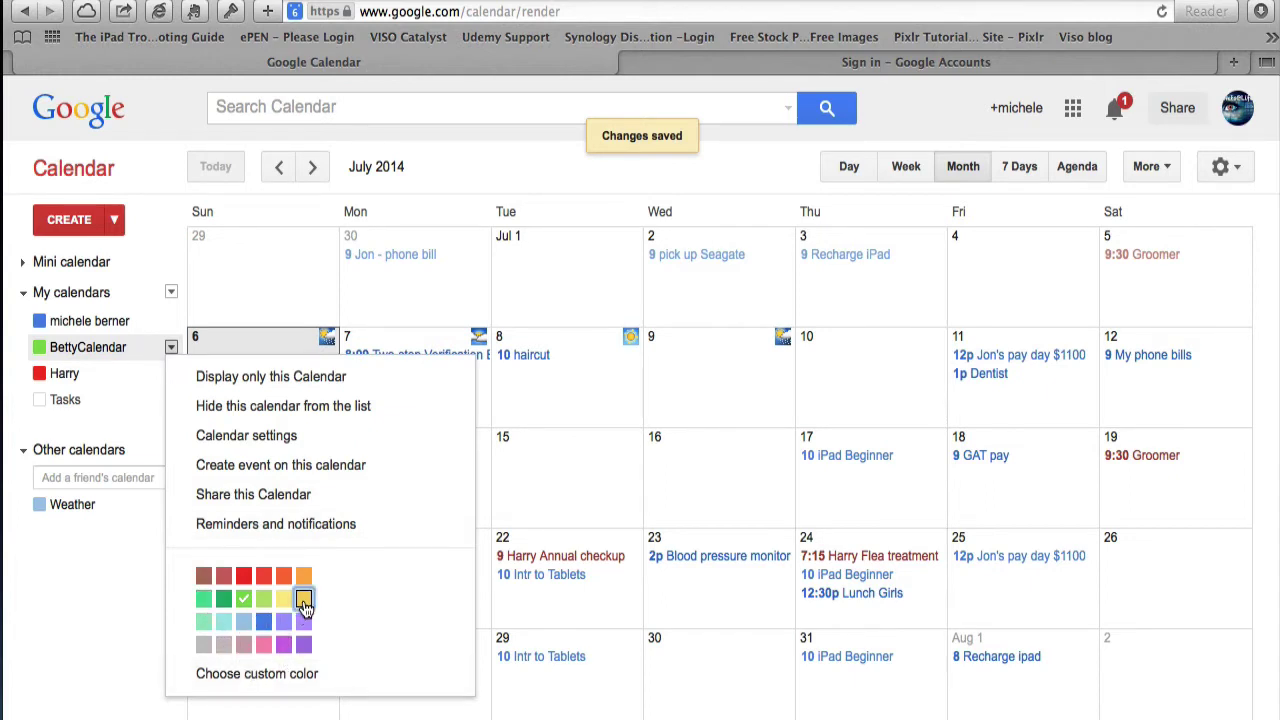
click(304, 600)
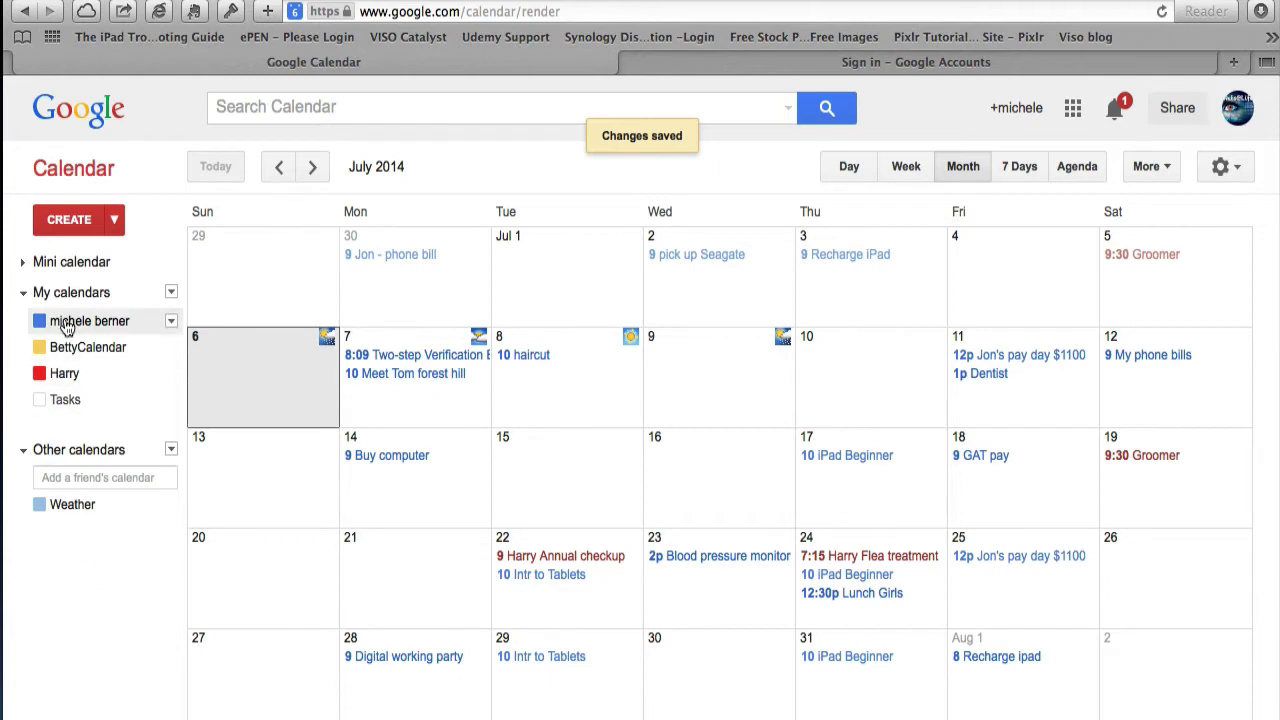
click(171, 296)
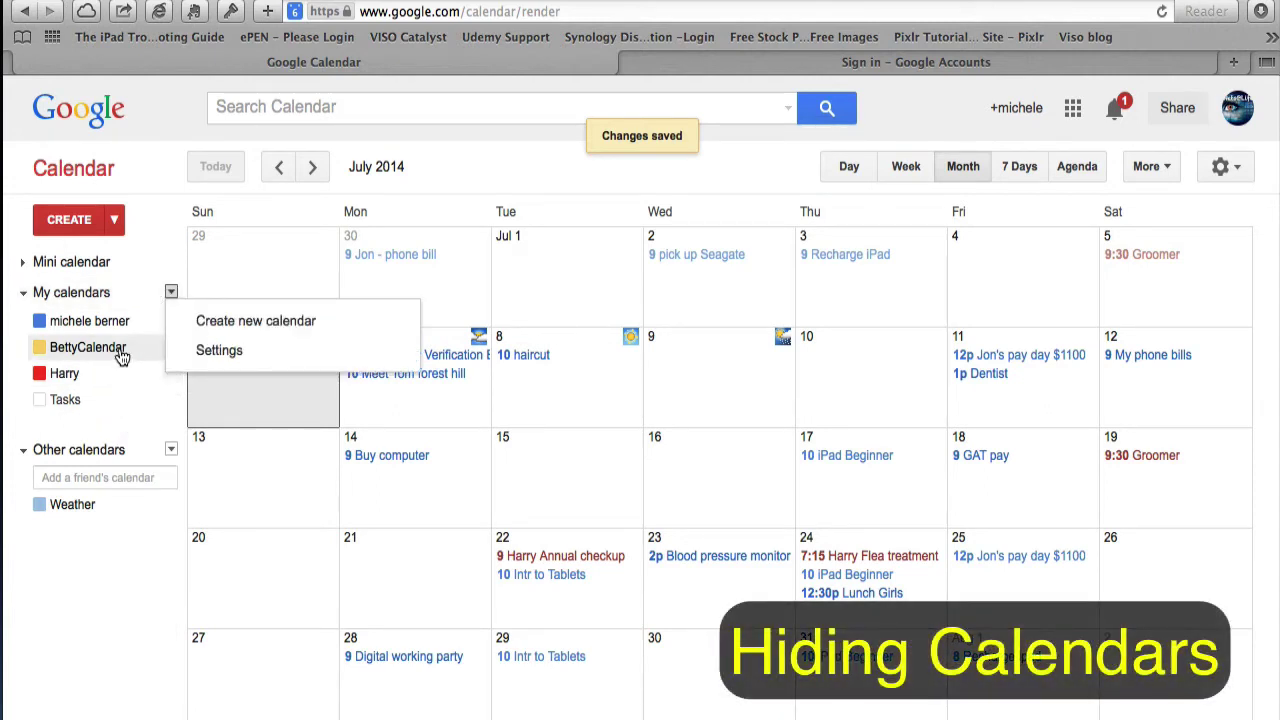
- Hide BettyCalendar and Harry from the calendar list using their dropdown menus
click(130, 424)
click(171, 347)
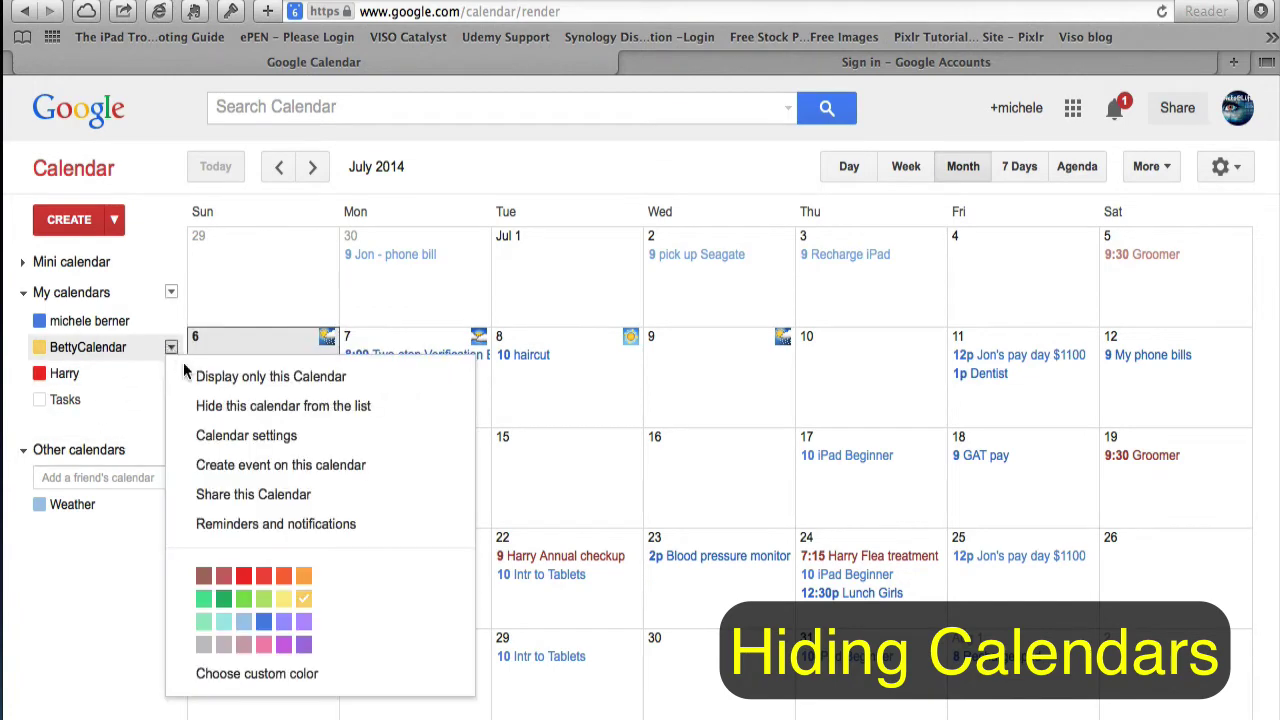
click(196, 404)
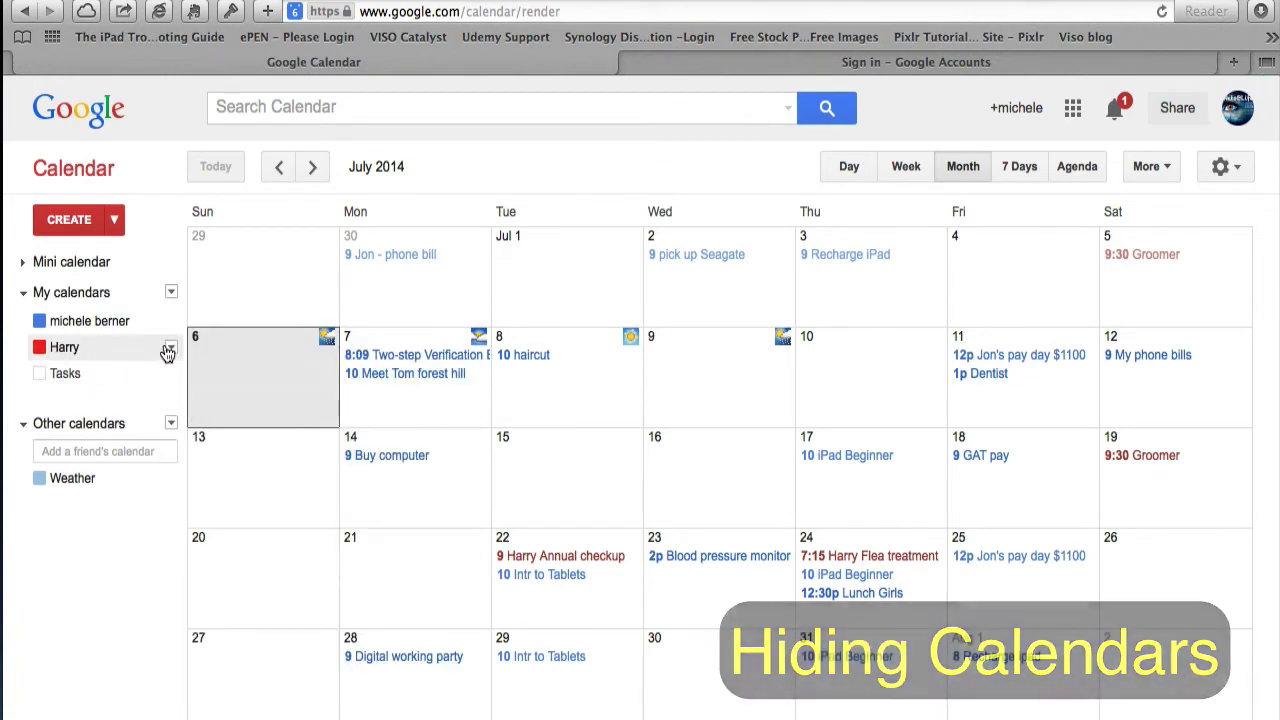
click(171, 347)
click(190, 410)
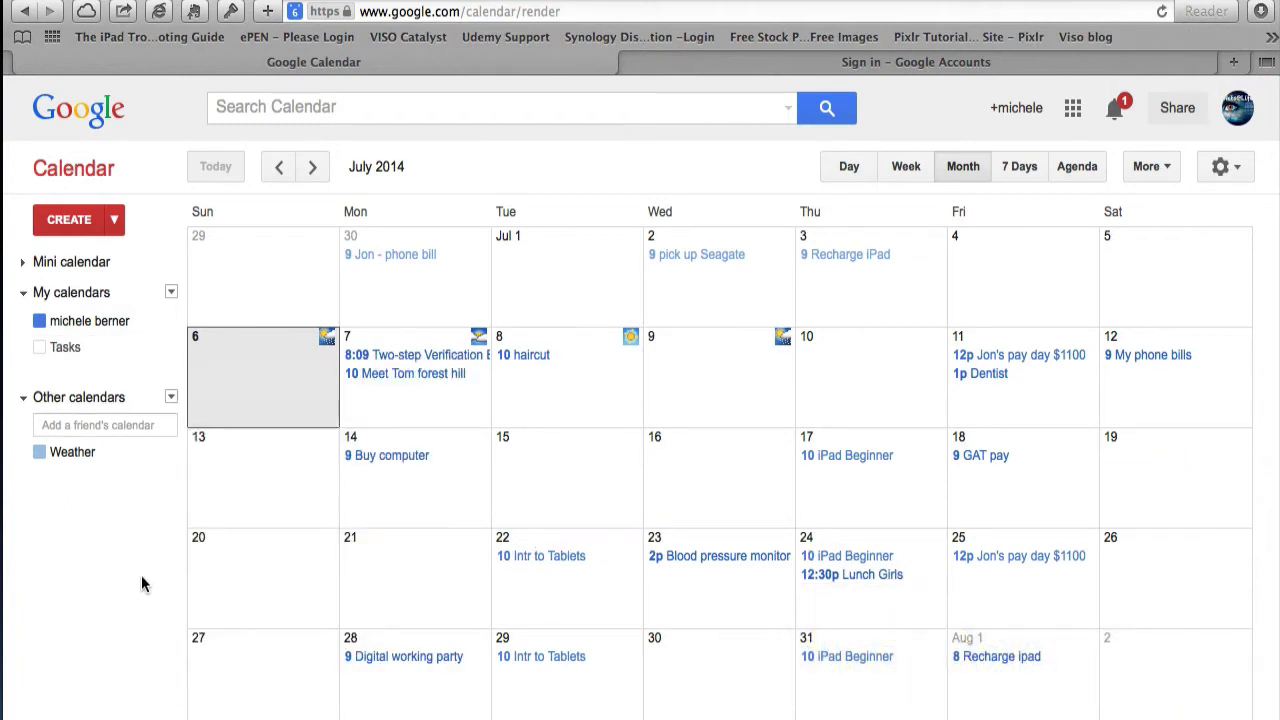
- In My calendars settings, tick Show in list for BettyCalendar and Harry, then return to the month
click(171, 292)
click(90, 372)
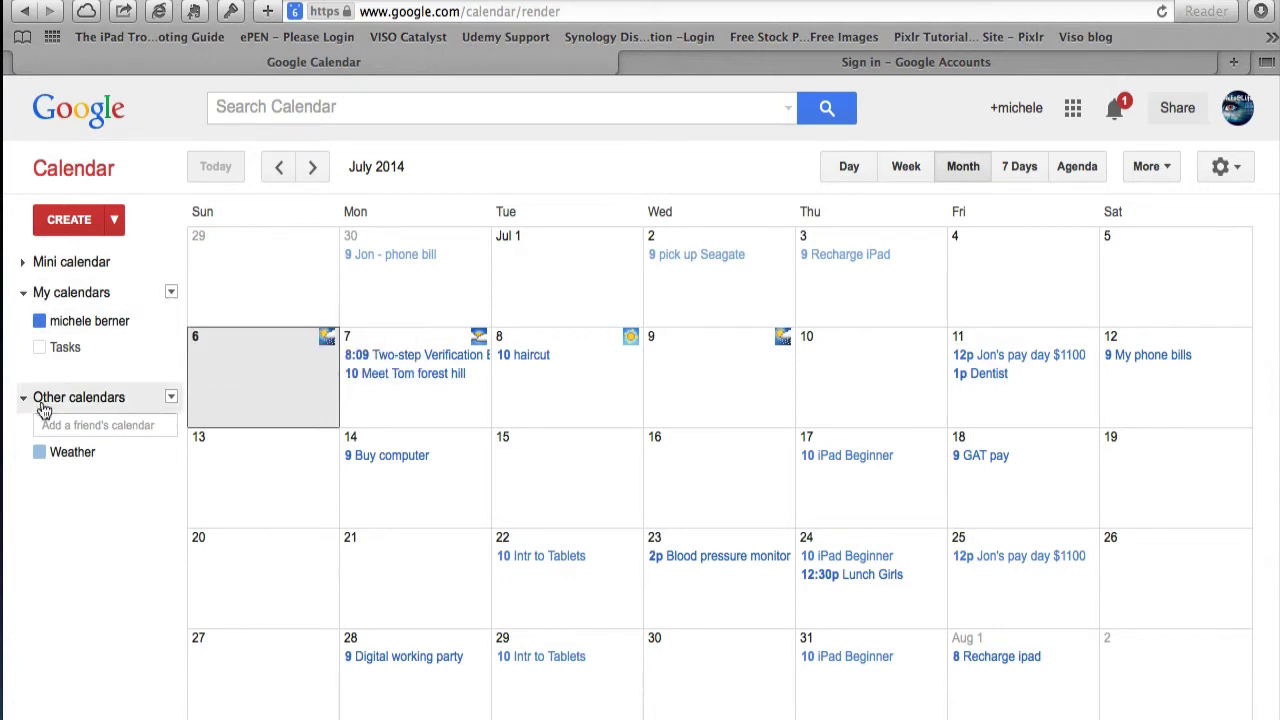
click(171, 292)
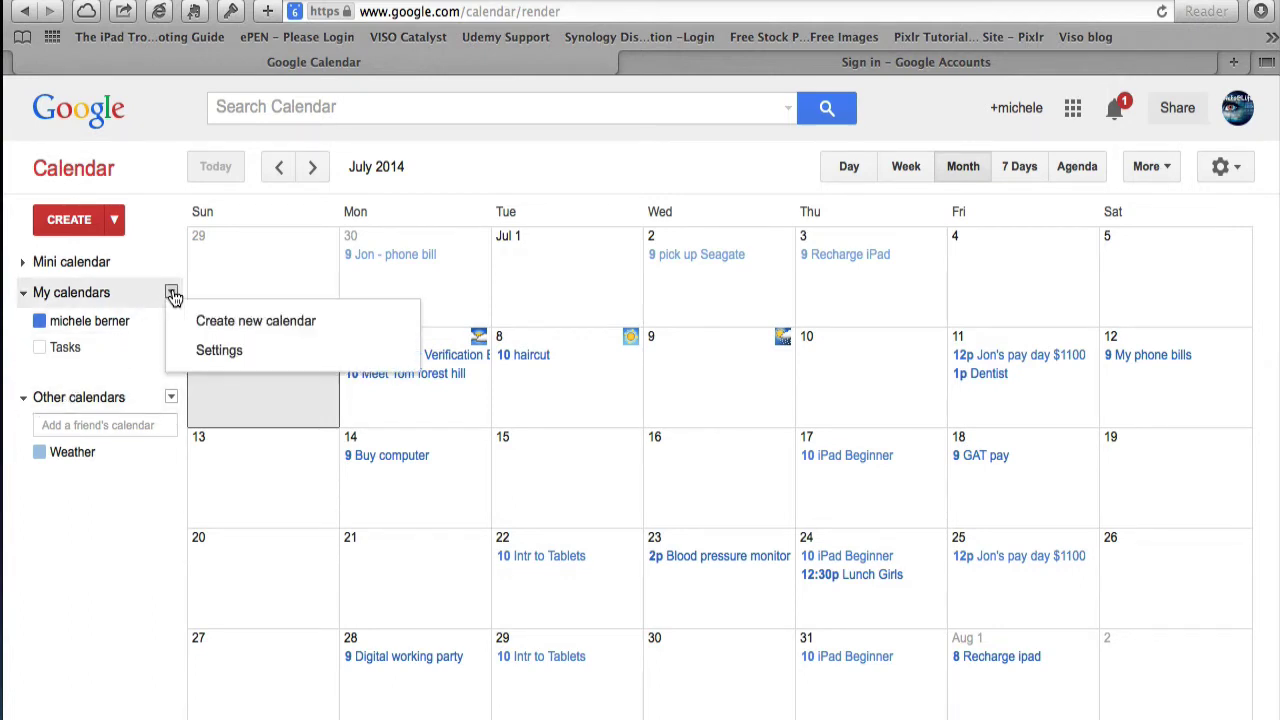
click(212, 351)
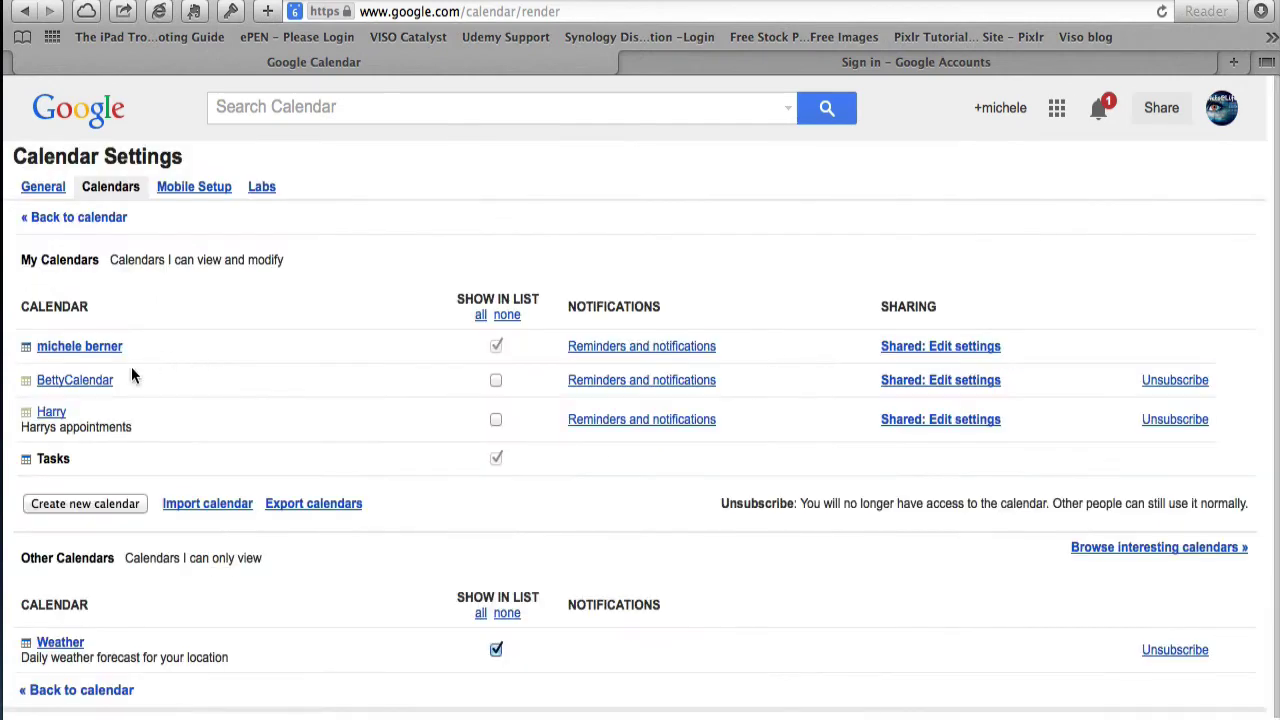
click(496, 381)
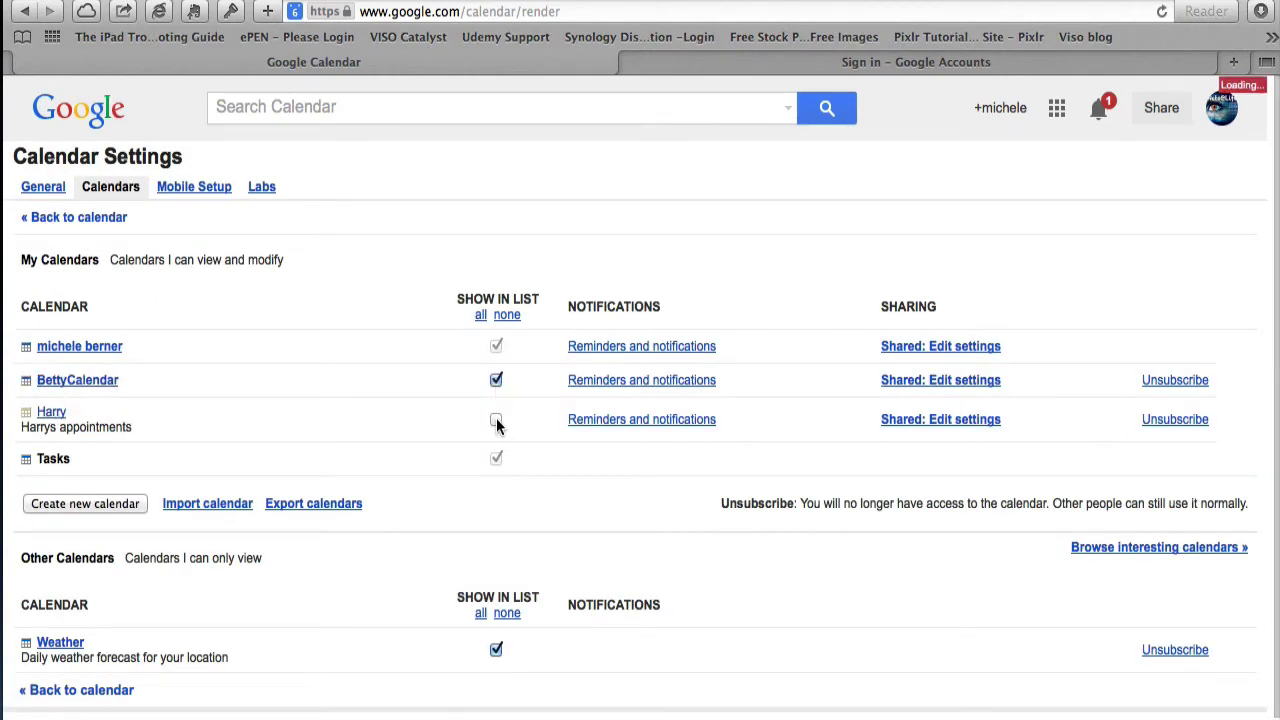
click(496, 420)
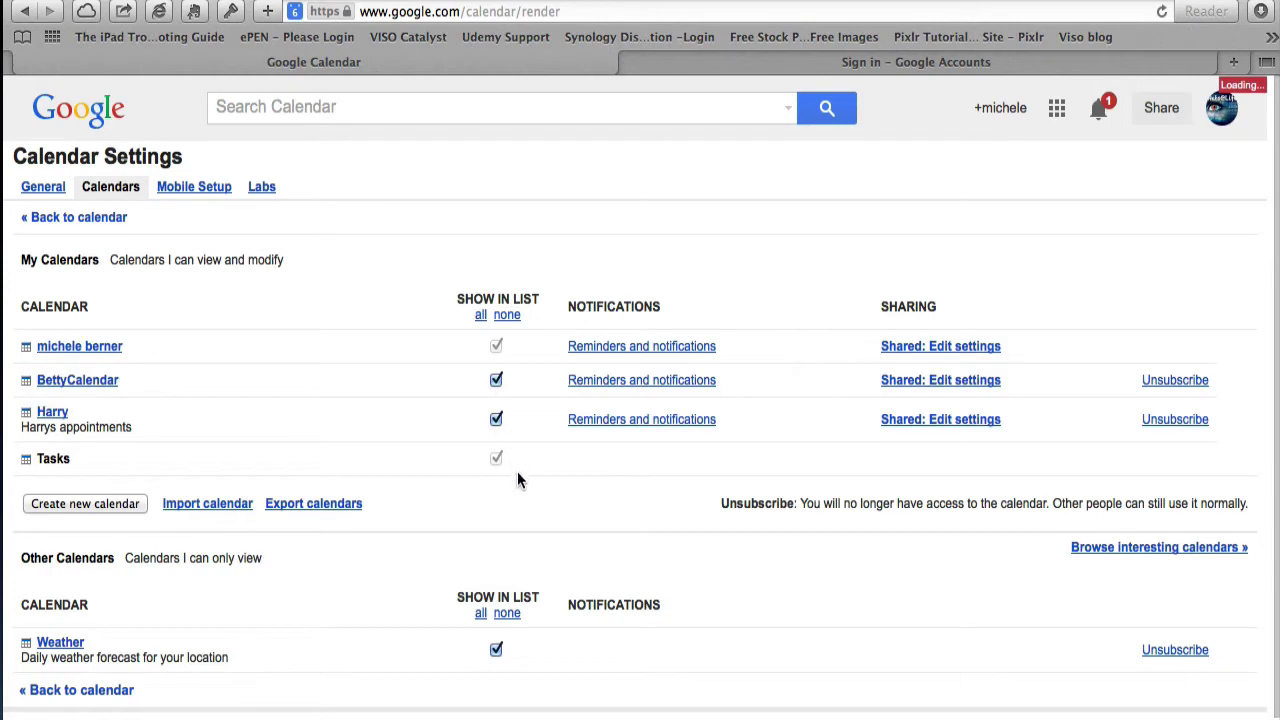
click(90, 220)
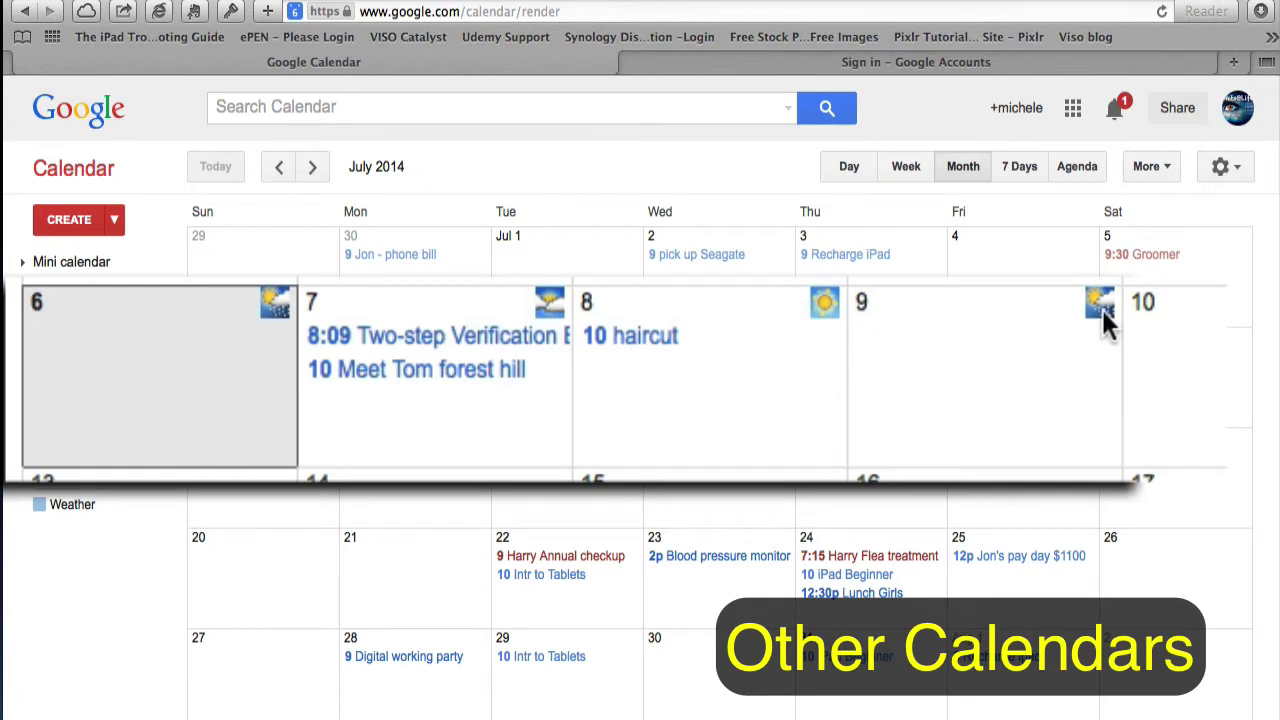
- View the weather forecast details for Monday, July 7, then close them
mouse_move(1101, 307)
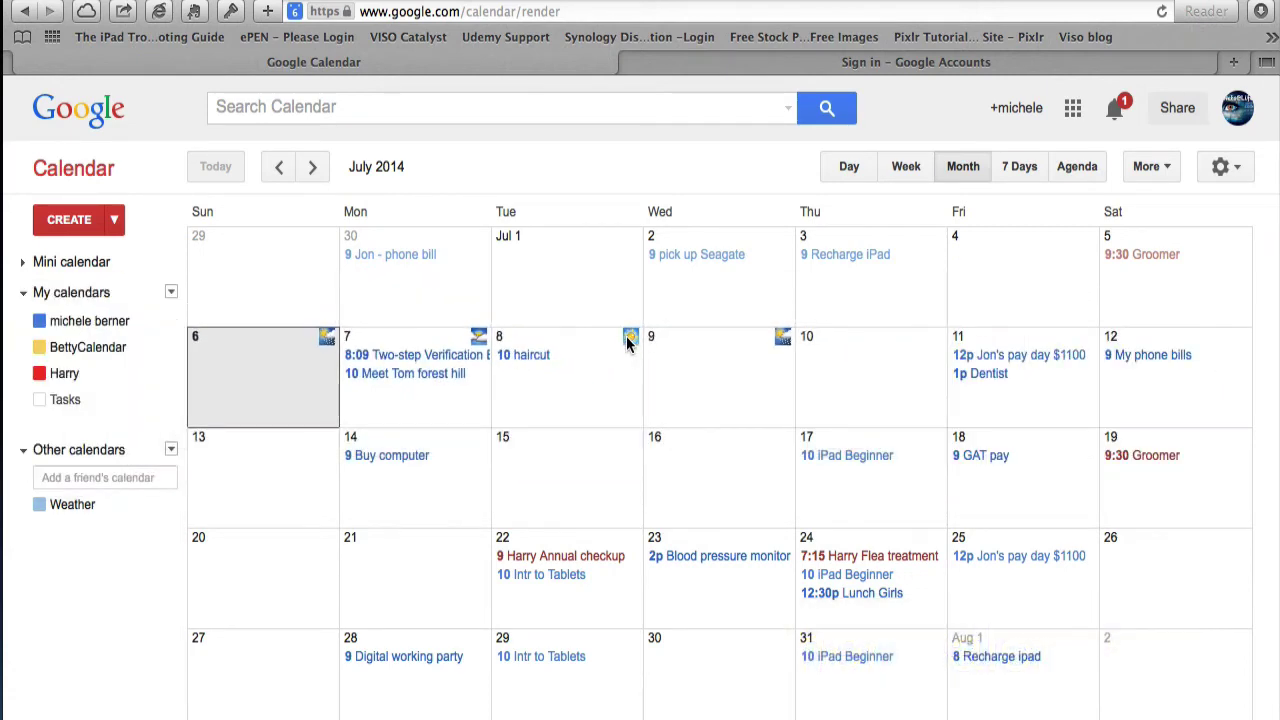
click(477, 340)
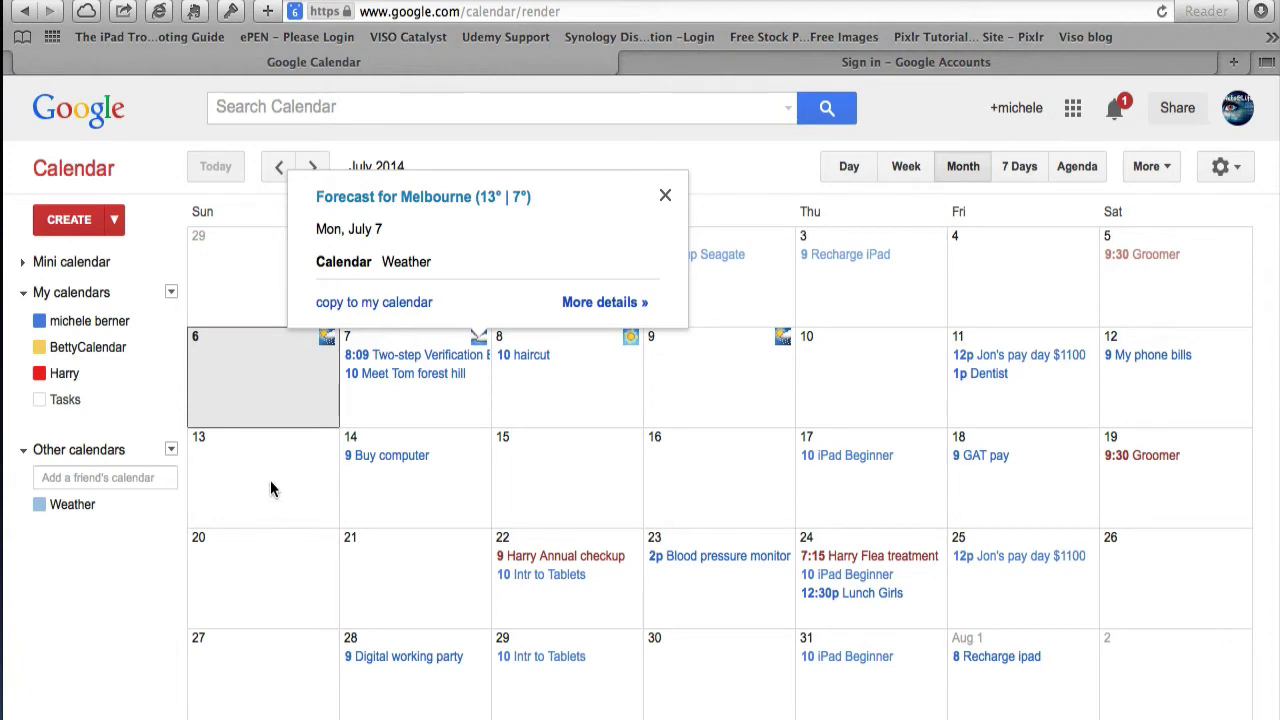
click(85, 565)
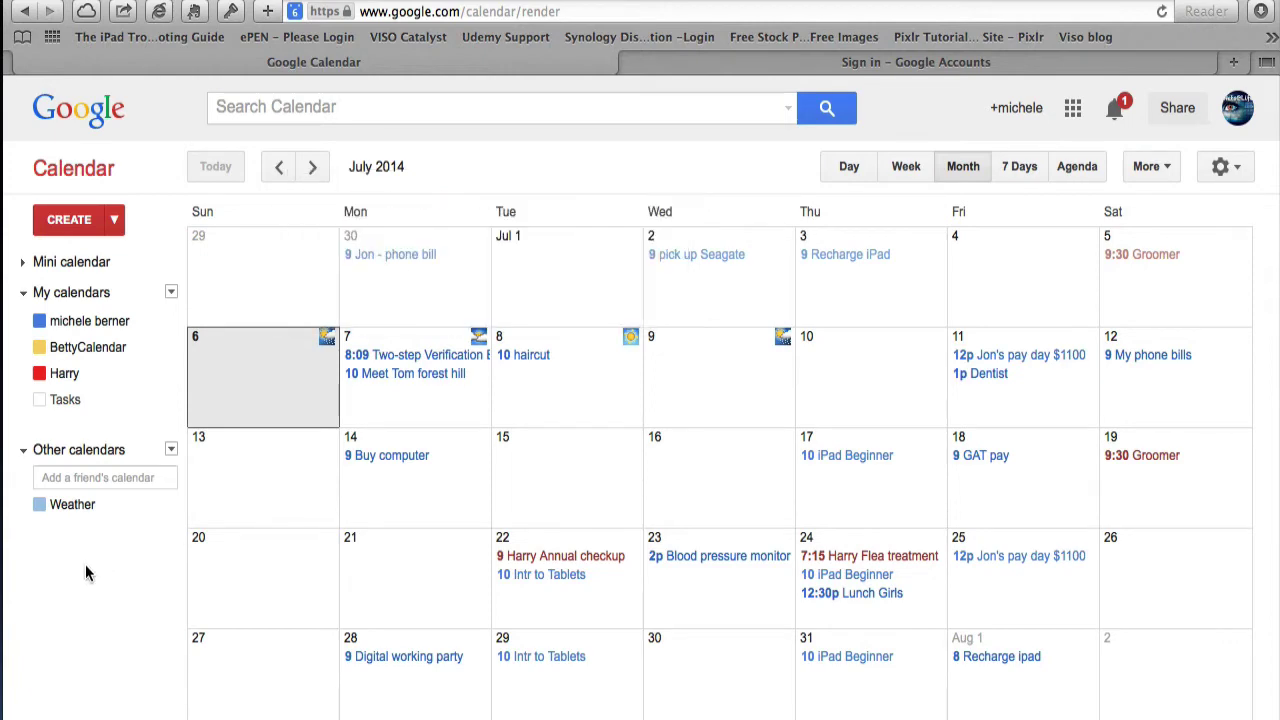
- Untick Show in list for the Weather calendar in settings and return to the month view
click(171, 292)
click(203, 355)
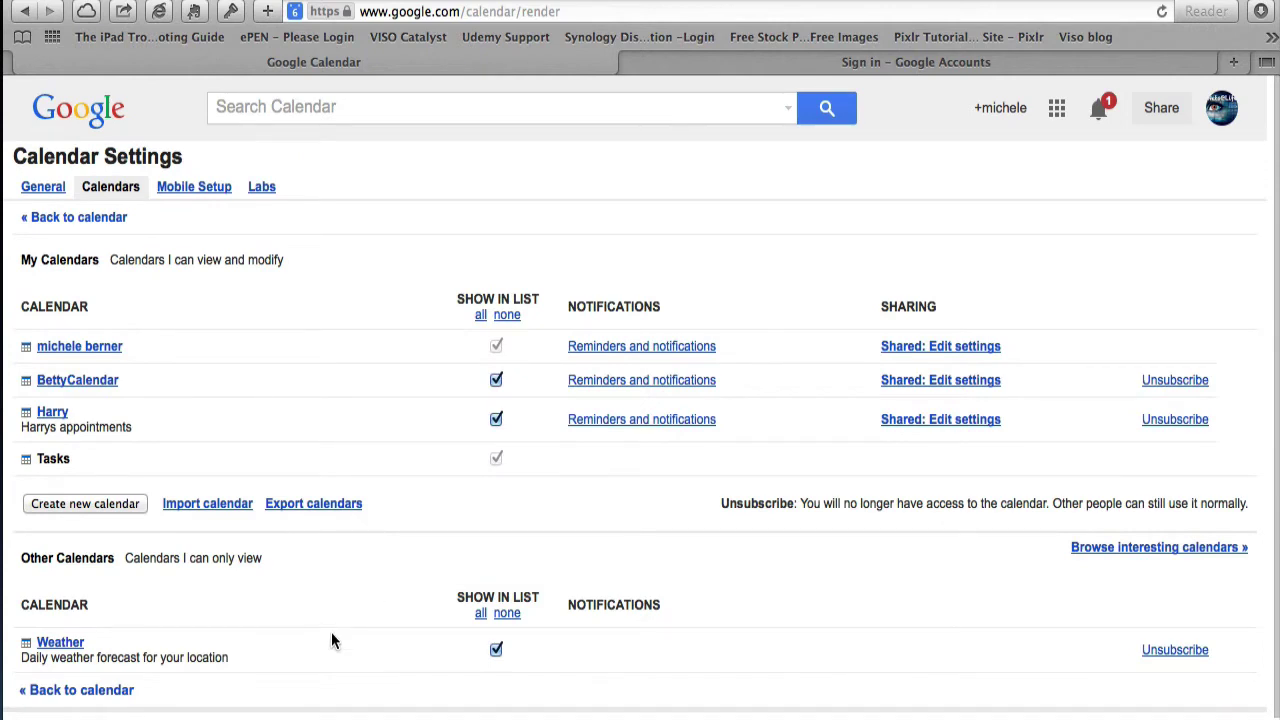
scroll(331, 632, down, 1)
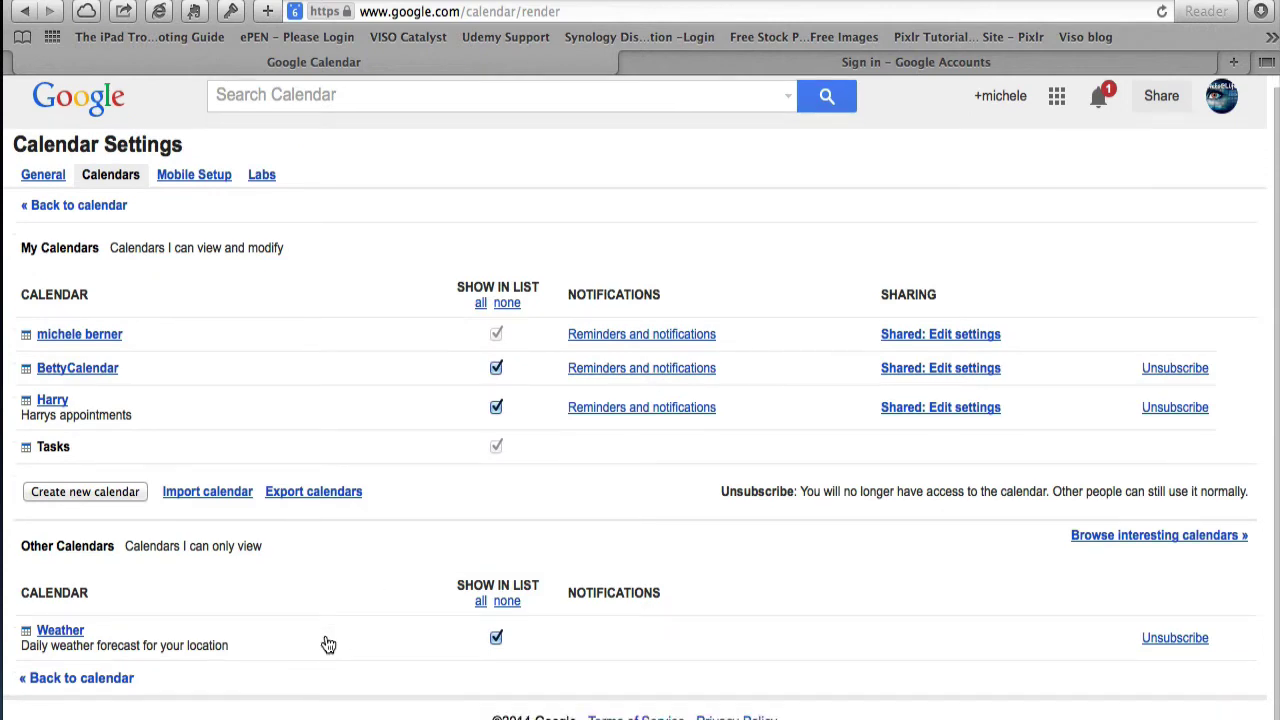
click(496, 638)
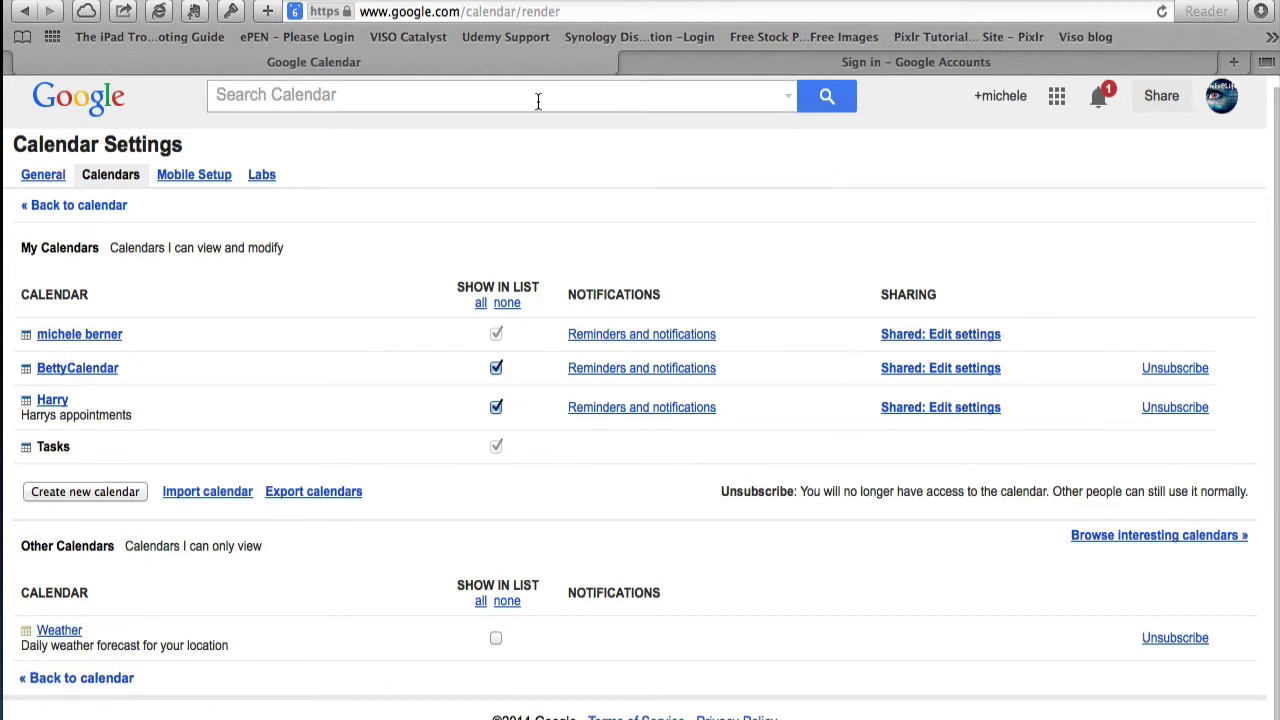
click(57, 210)
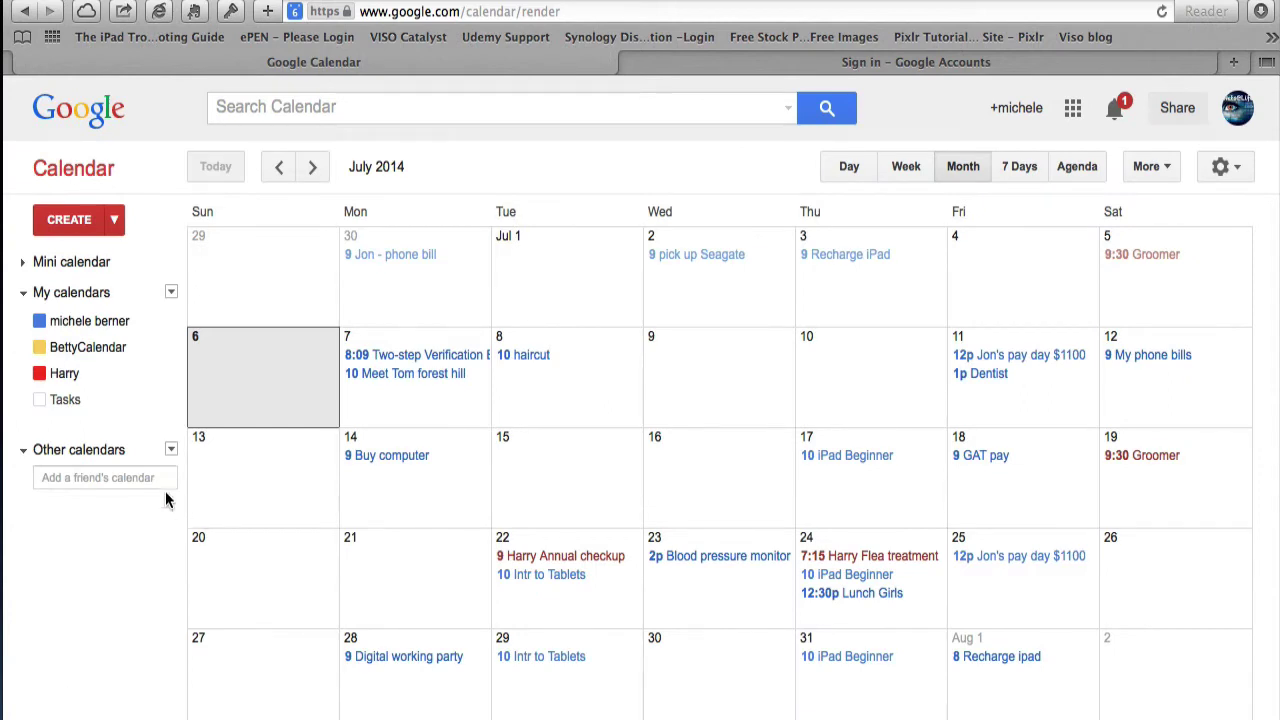
- Open the general Calendar Settings page and scroll the General tab to the weather-by-location option
click(171, 451)
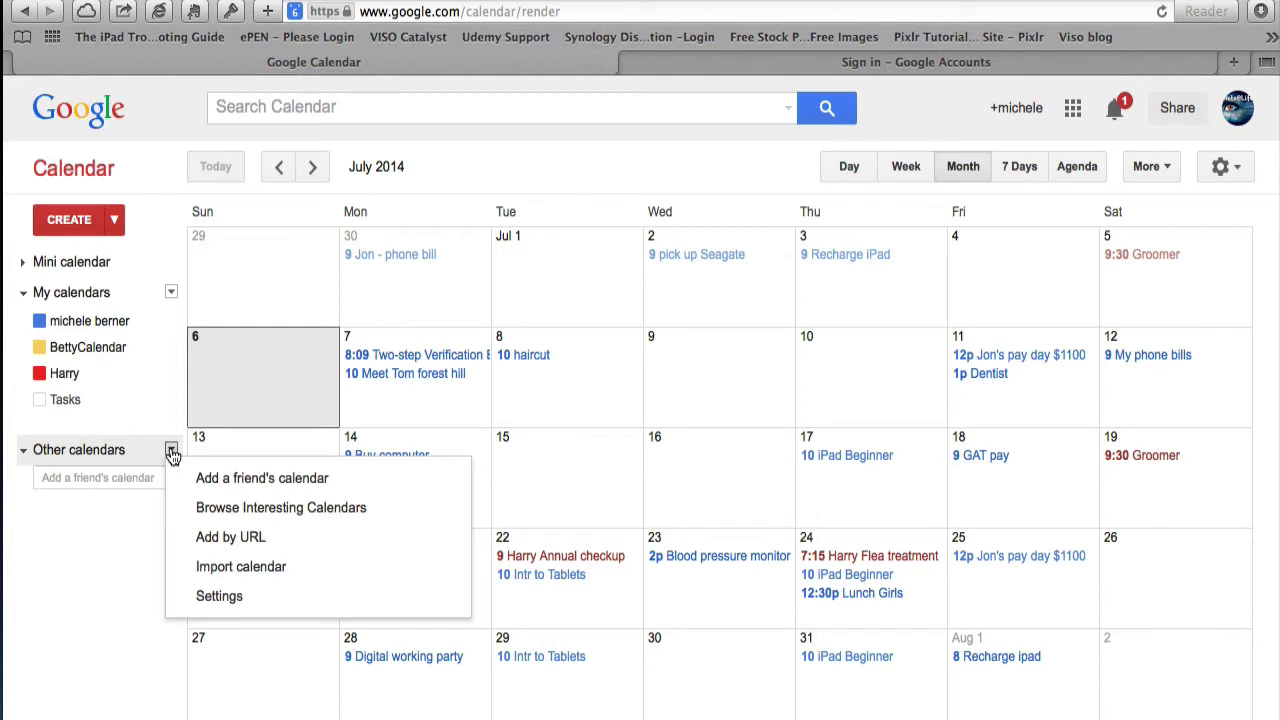
click(117, 555)
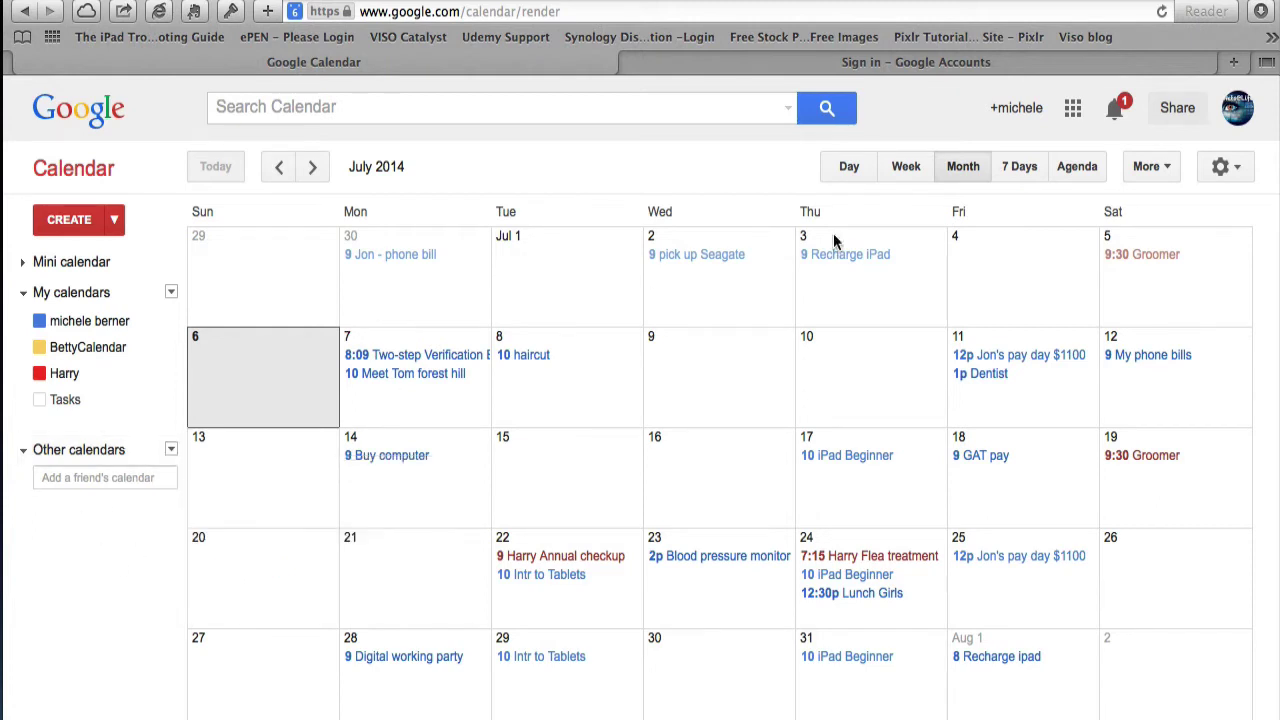
click(1238, 170)
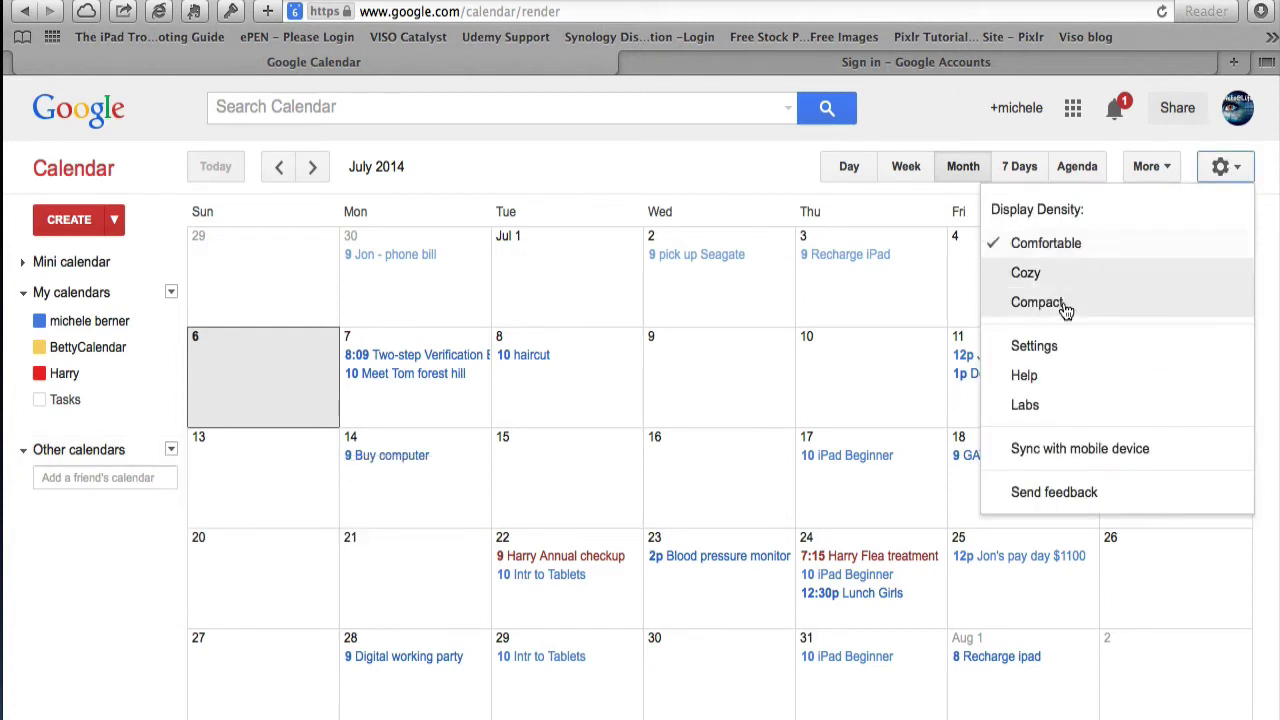
click(1030, 352)
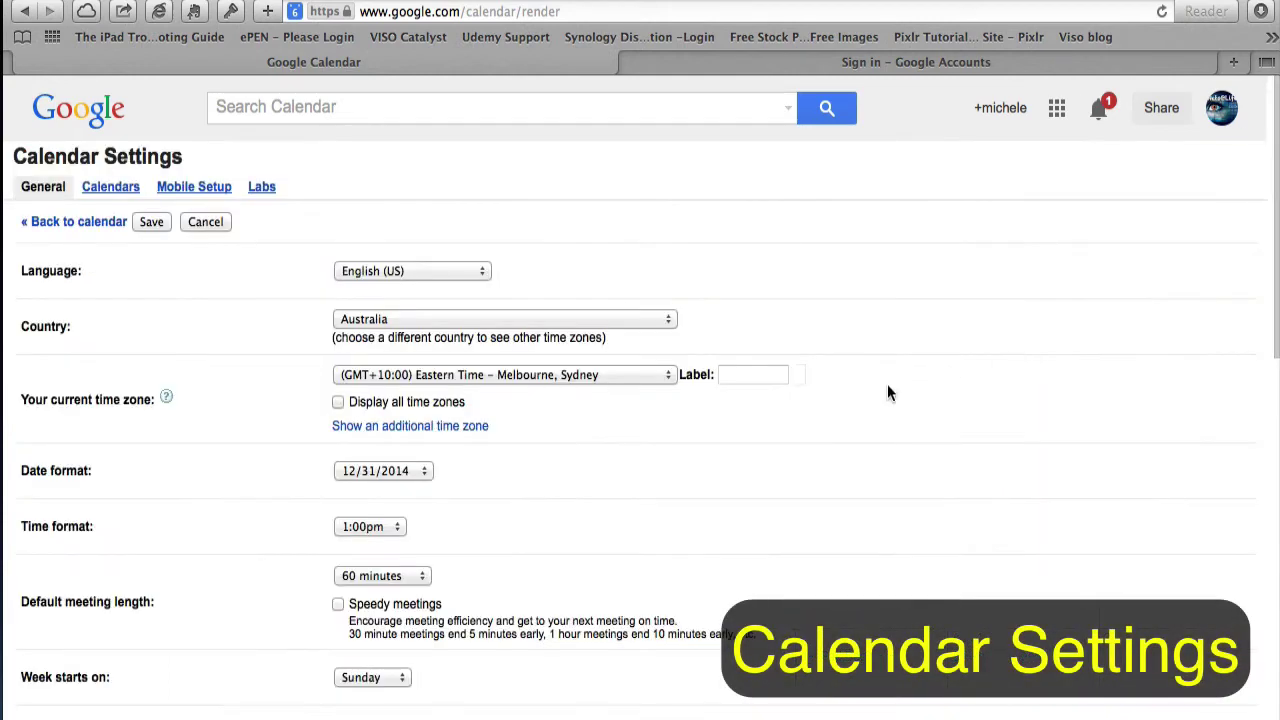
scroll(570, 490, down, 5)
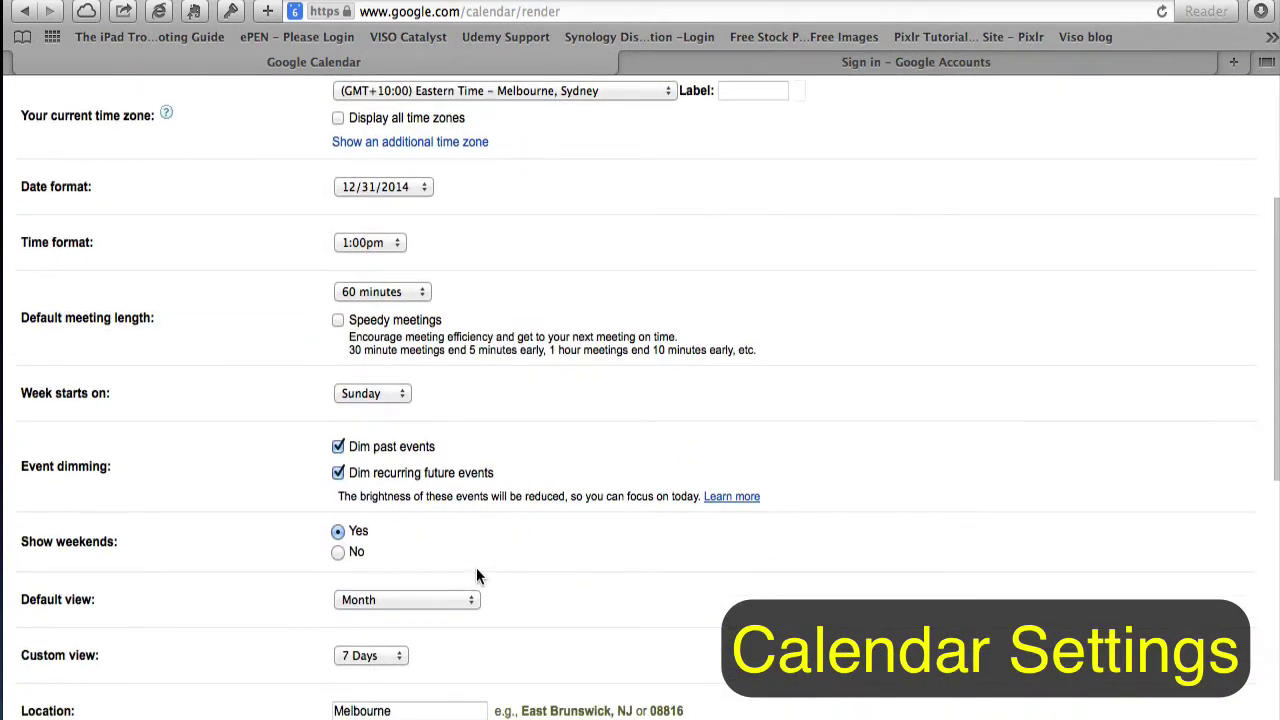
scroll(477, 574, down, 5)
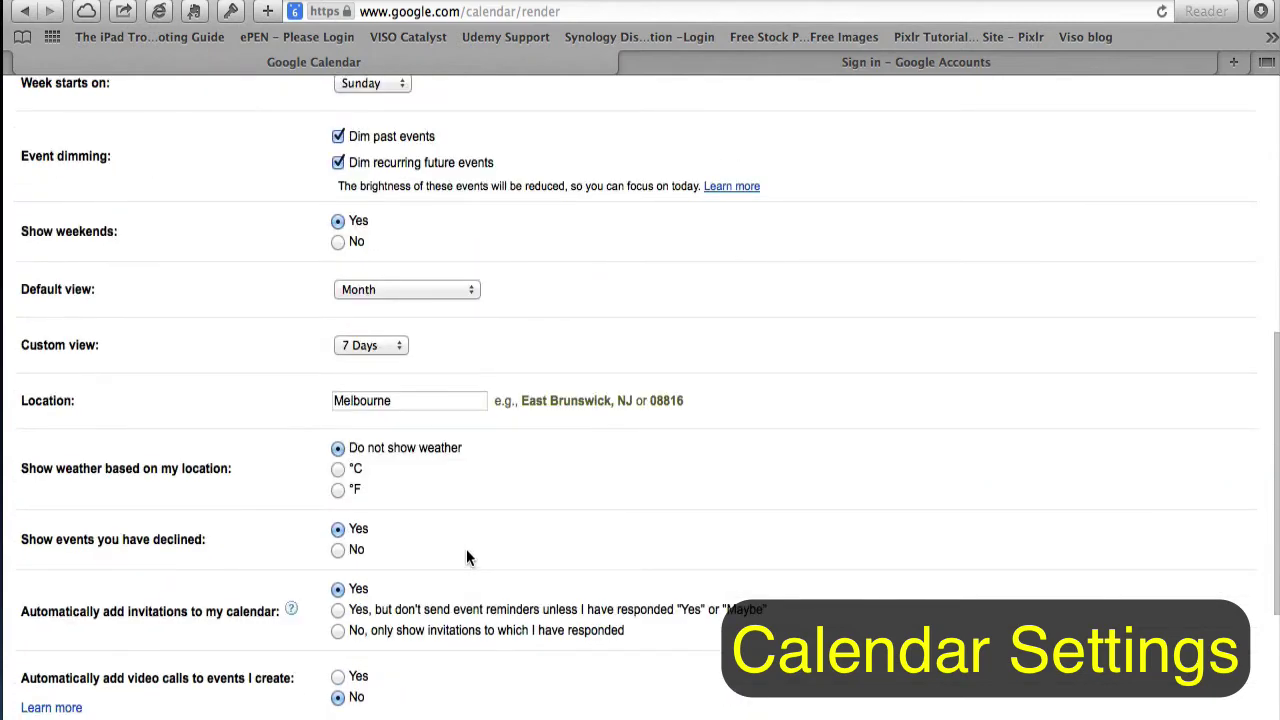
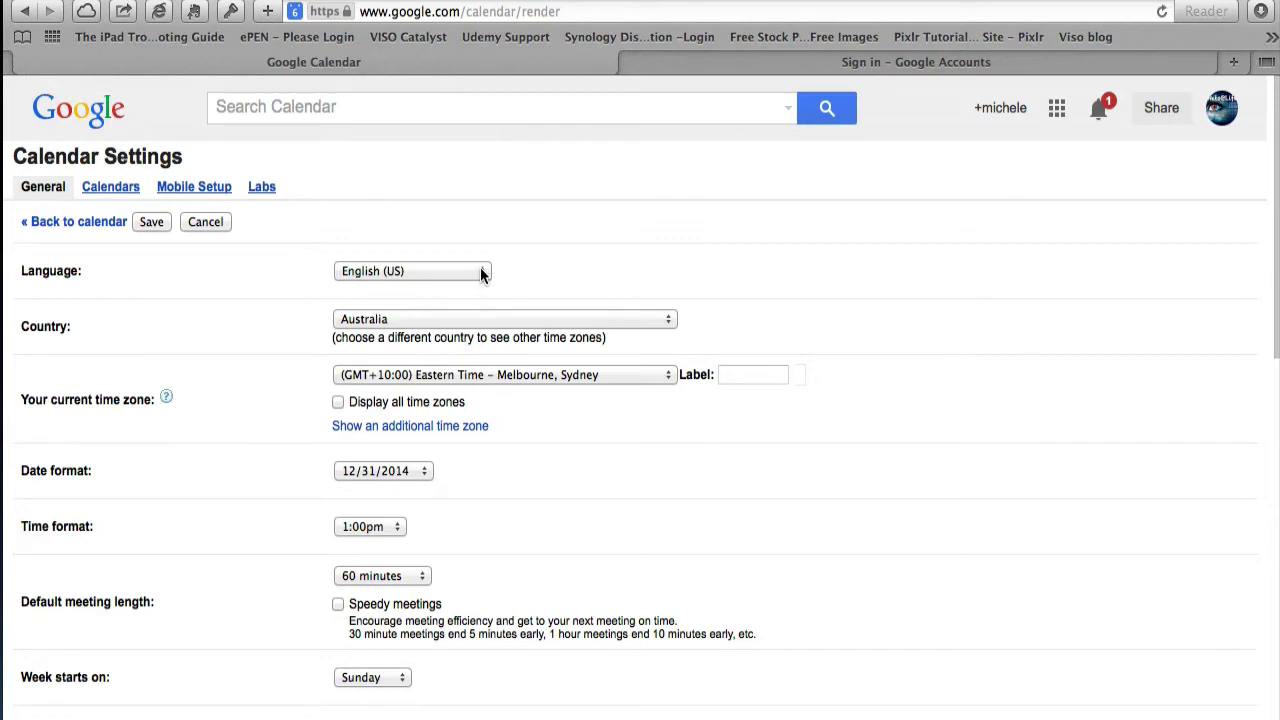
- Set the language to English (UK), dates to 31/12/2014 and keep the 1:00pm time format
click(480, 272)
click(414, 255)
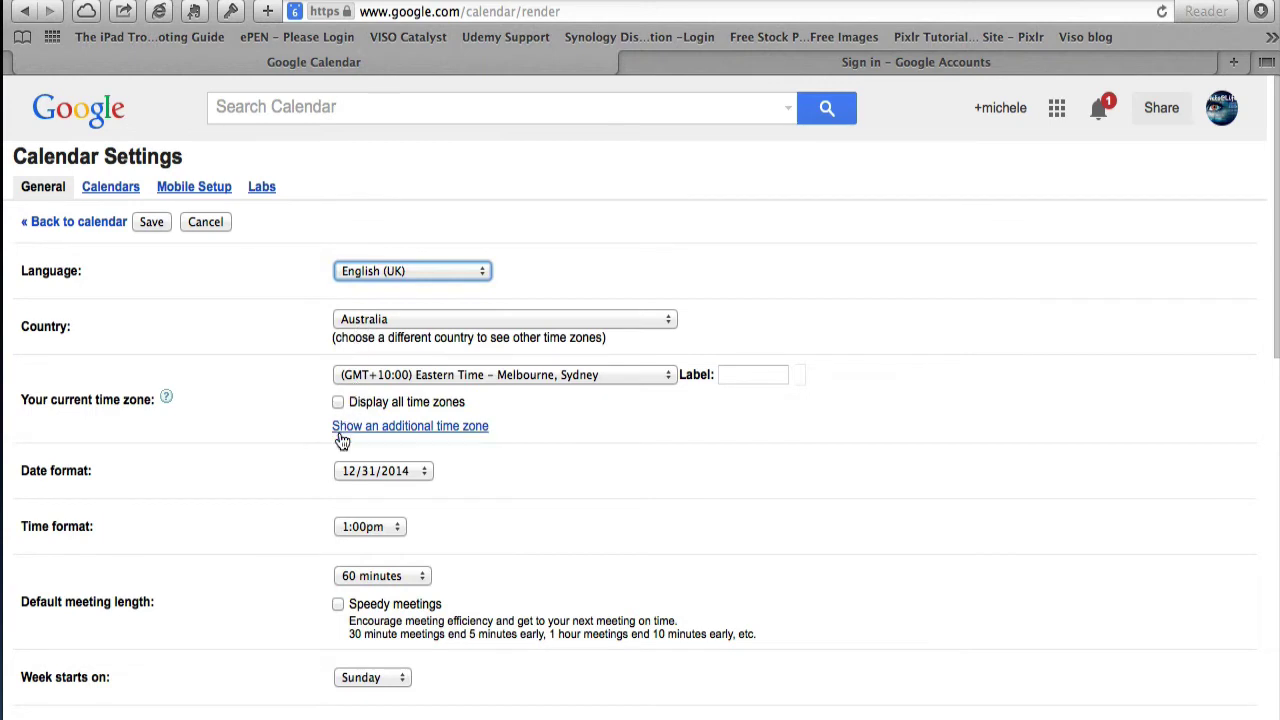
click(405, 474)
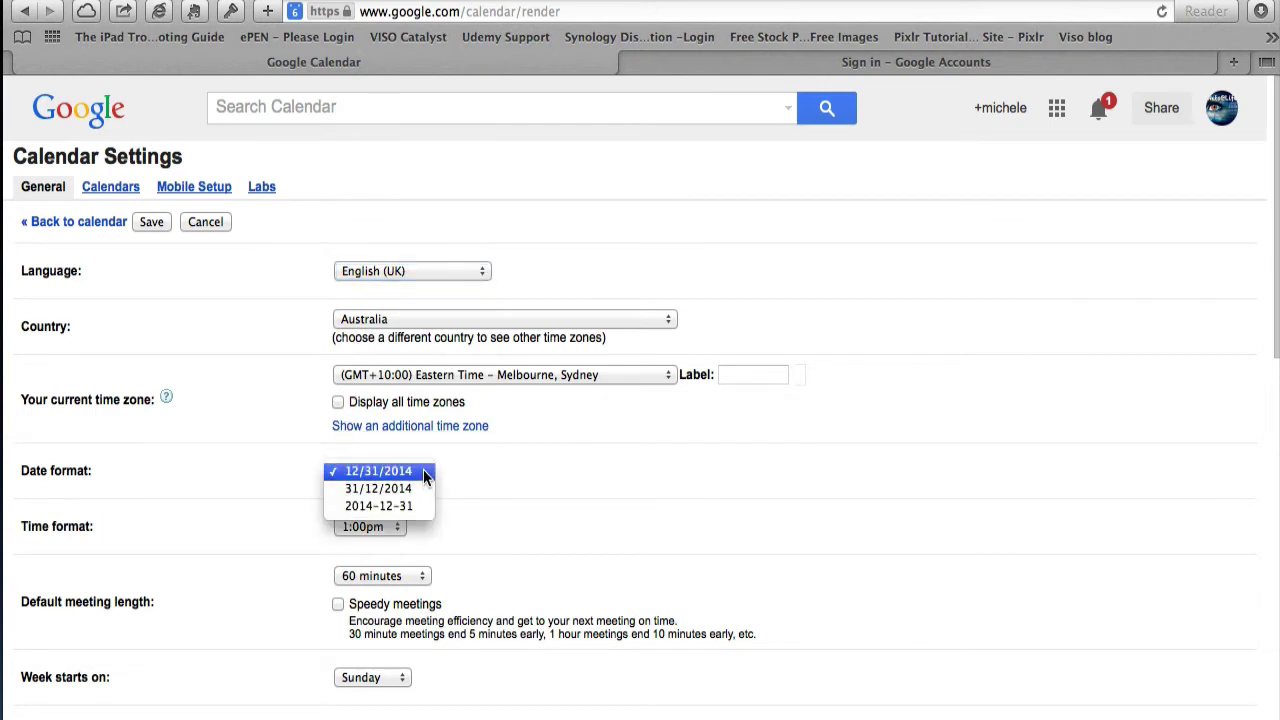
click(396, 488)
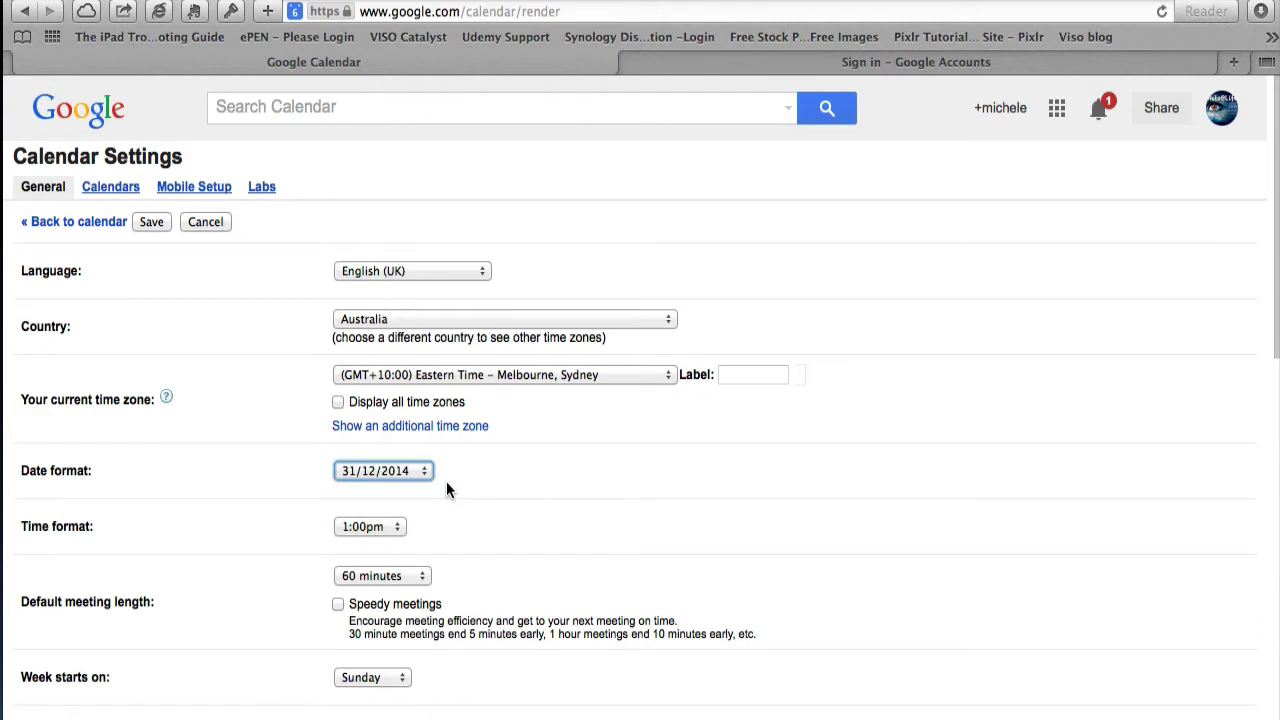
click(398, 530)
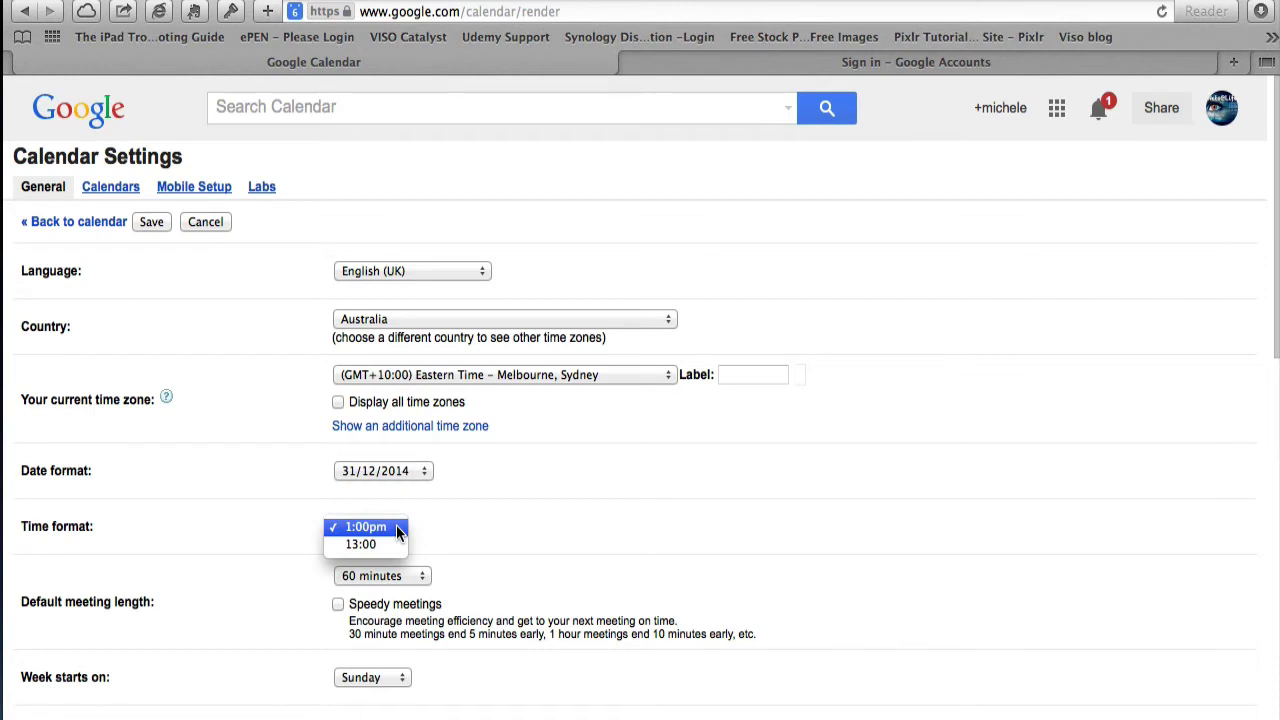
click(422, 535)
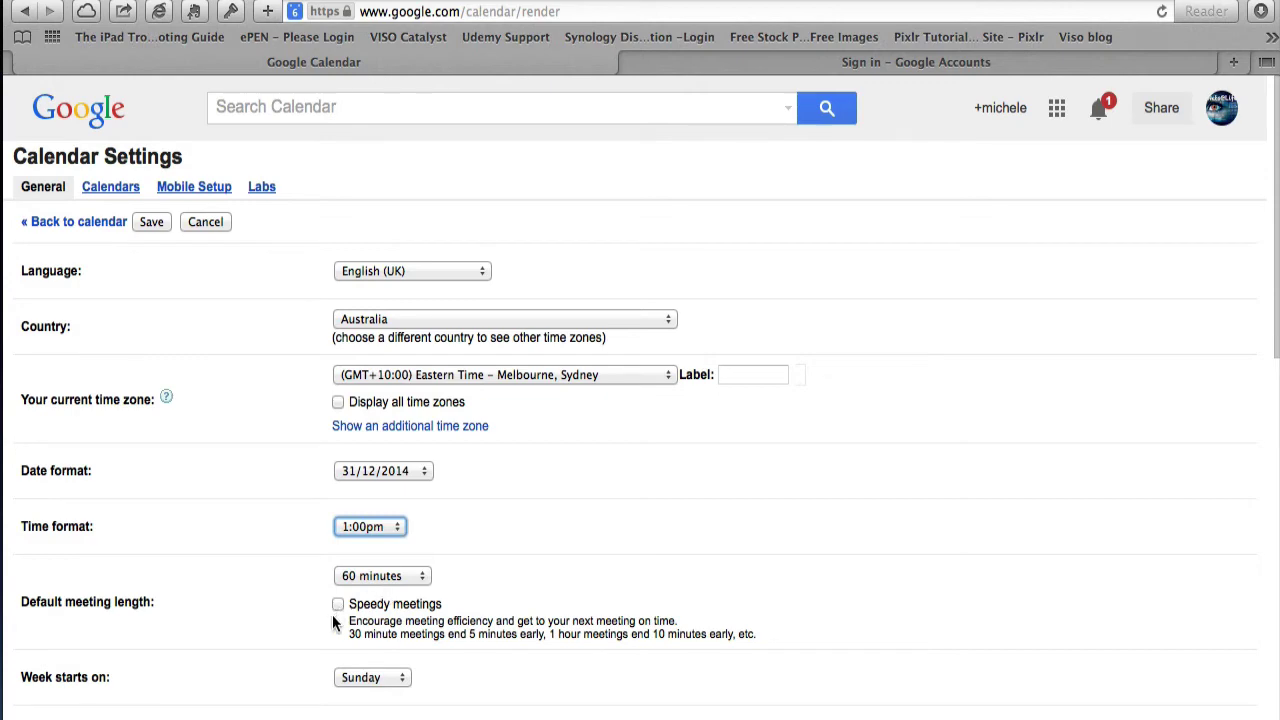
- Keep Month as the default view and save the settings
scroll(298, 651, down, 4)
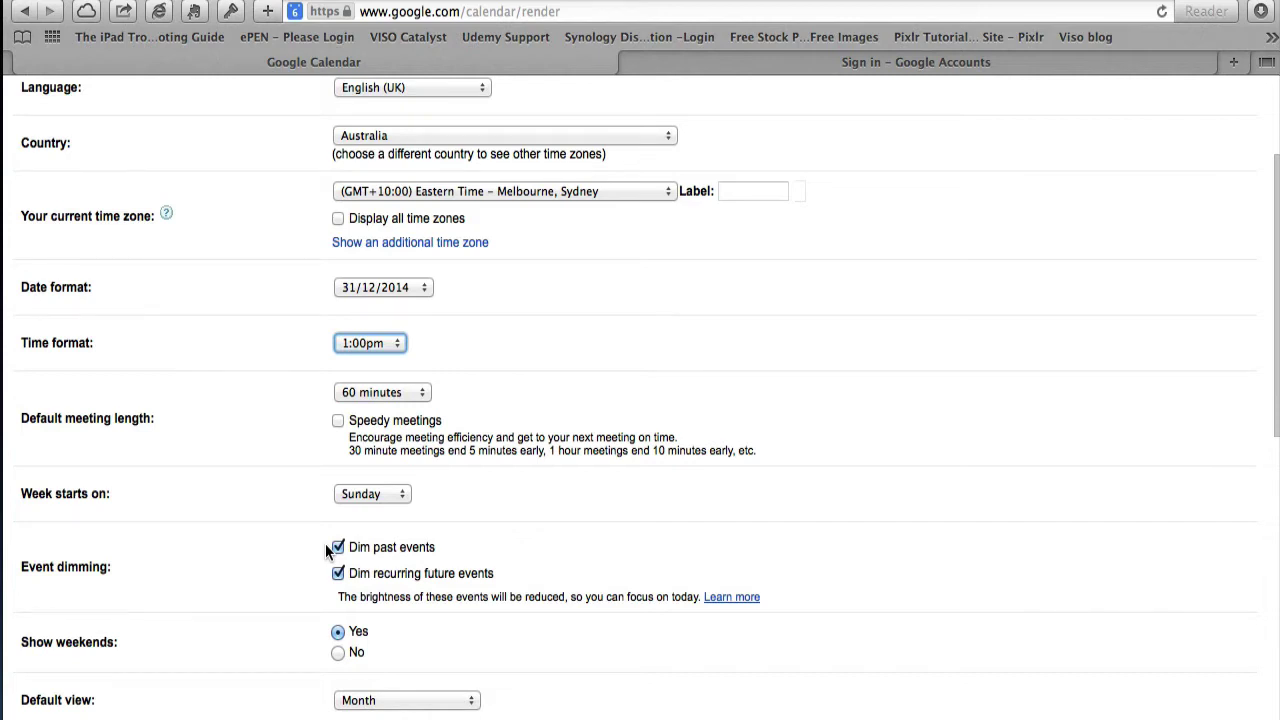
scroll(305, 565, down, 3)
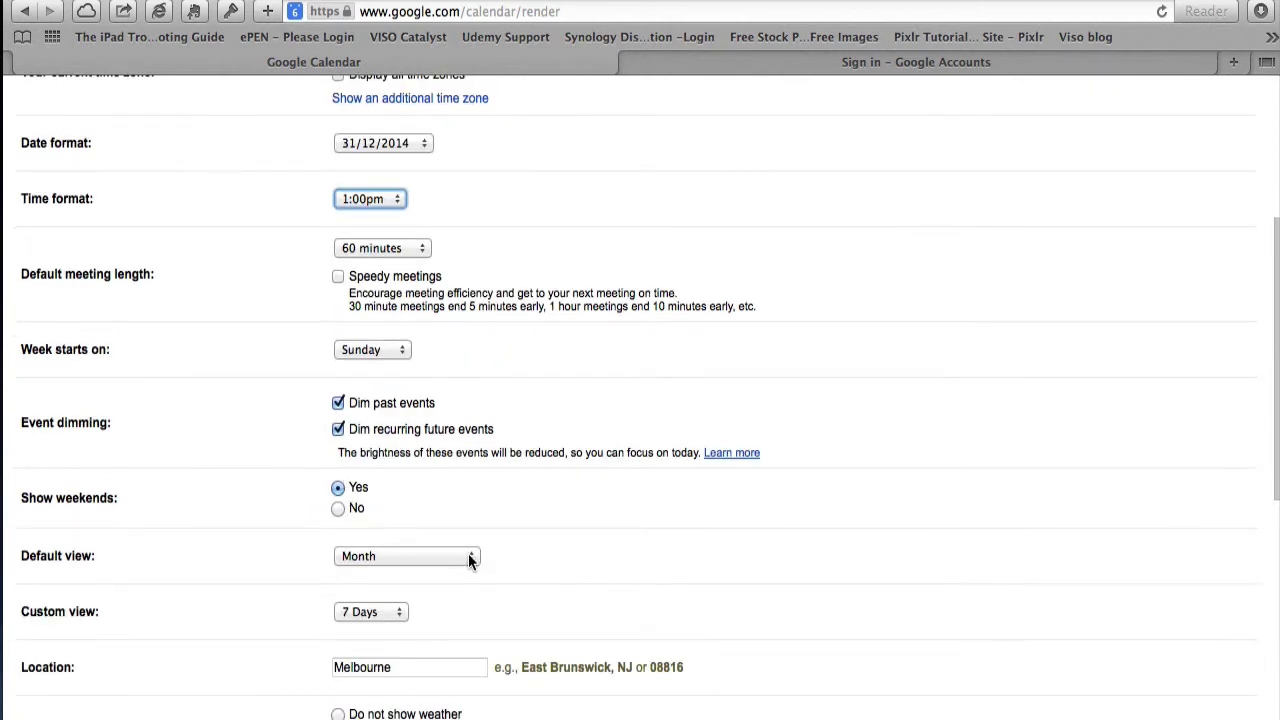
click(470, 559)
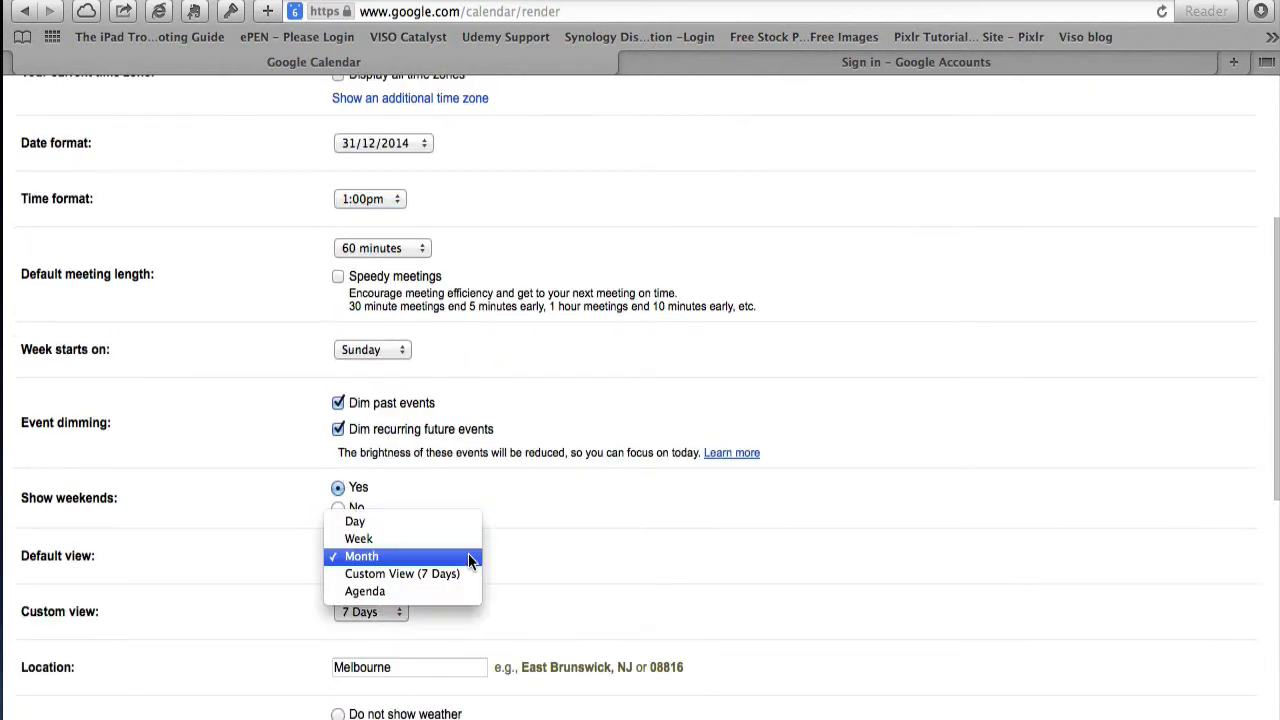
click(526, 571)
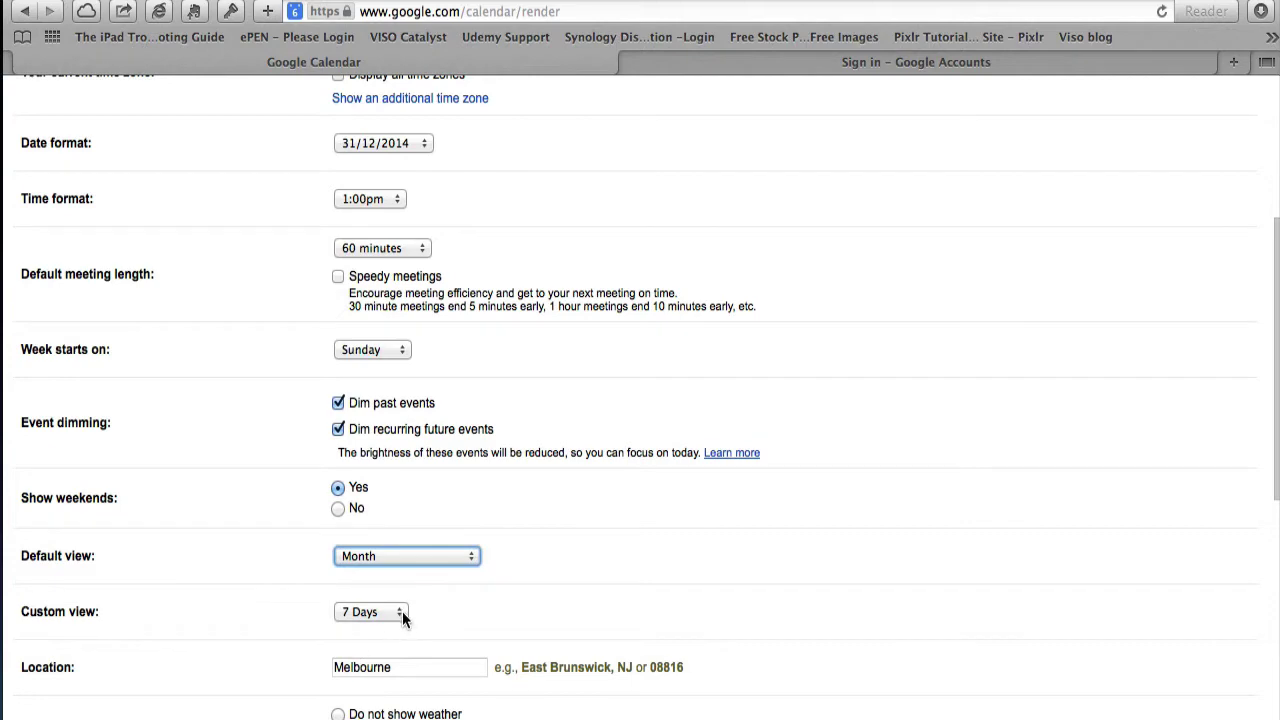
scroll(403, 618, down, 5)
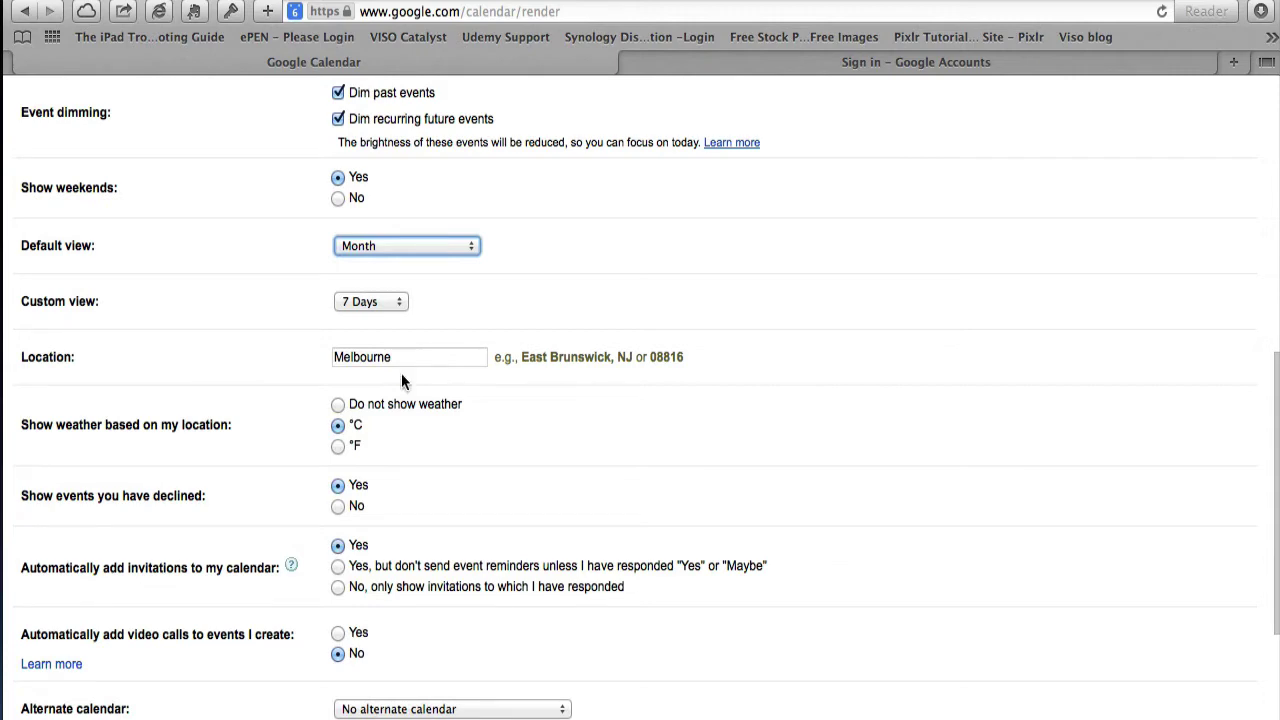
scroll(360, 610, down, 4)
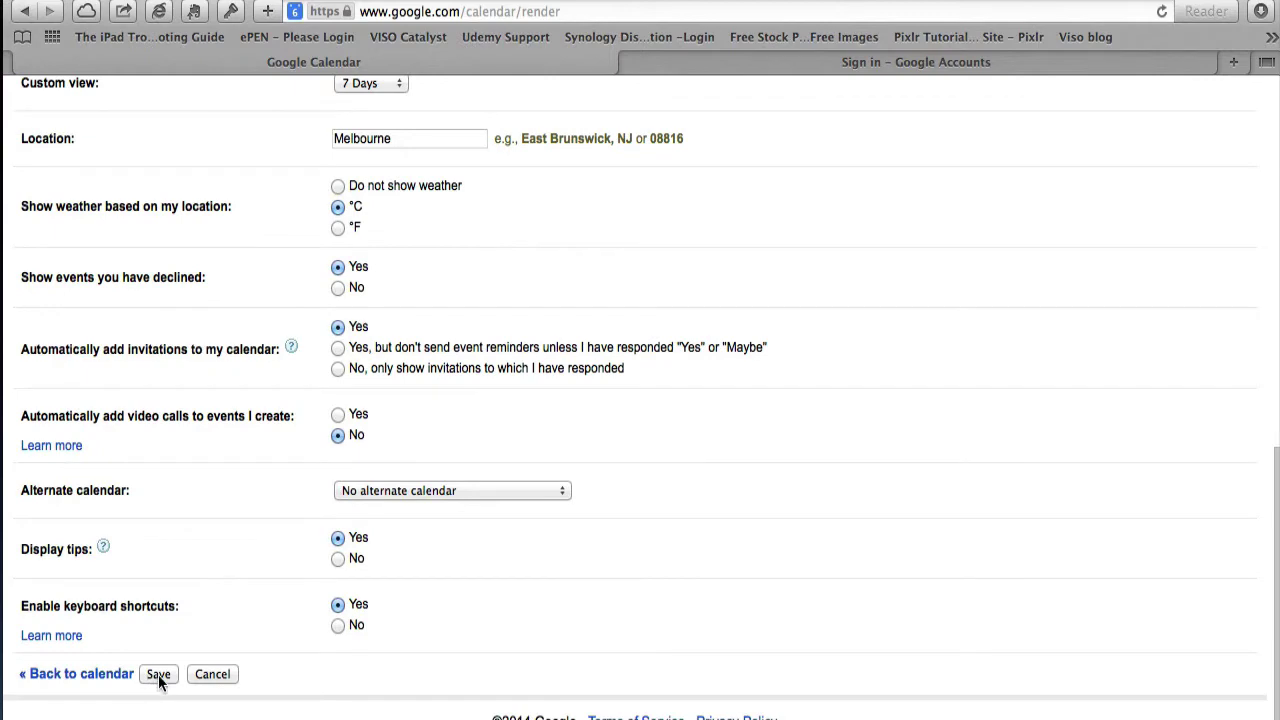
click(158, 675)
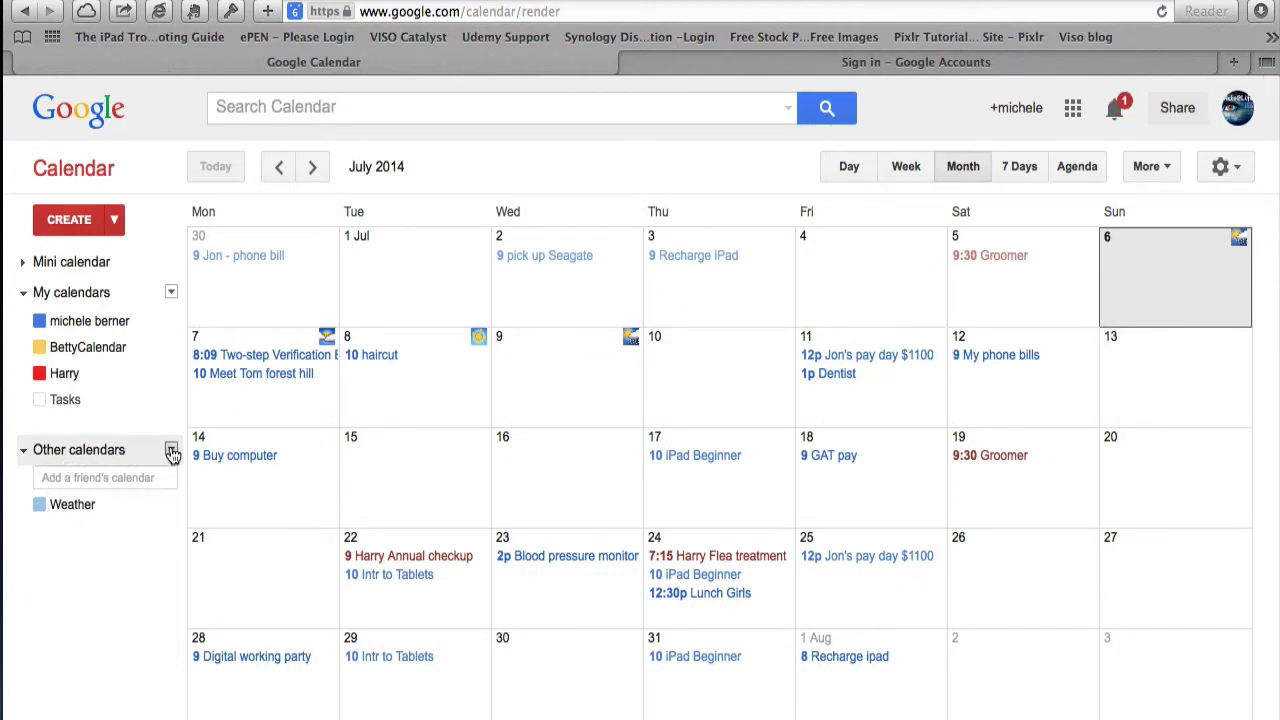
- Browse Interesting Calendars from the Other calendars options
click(171, 451)
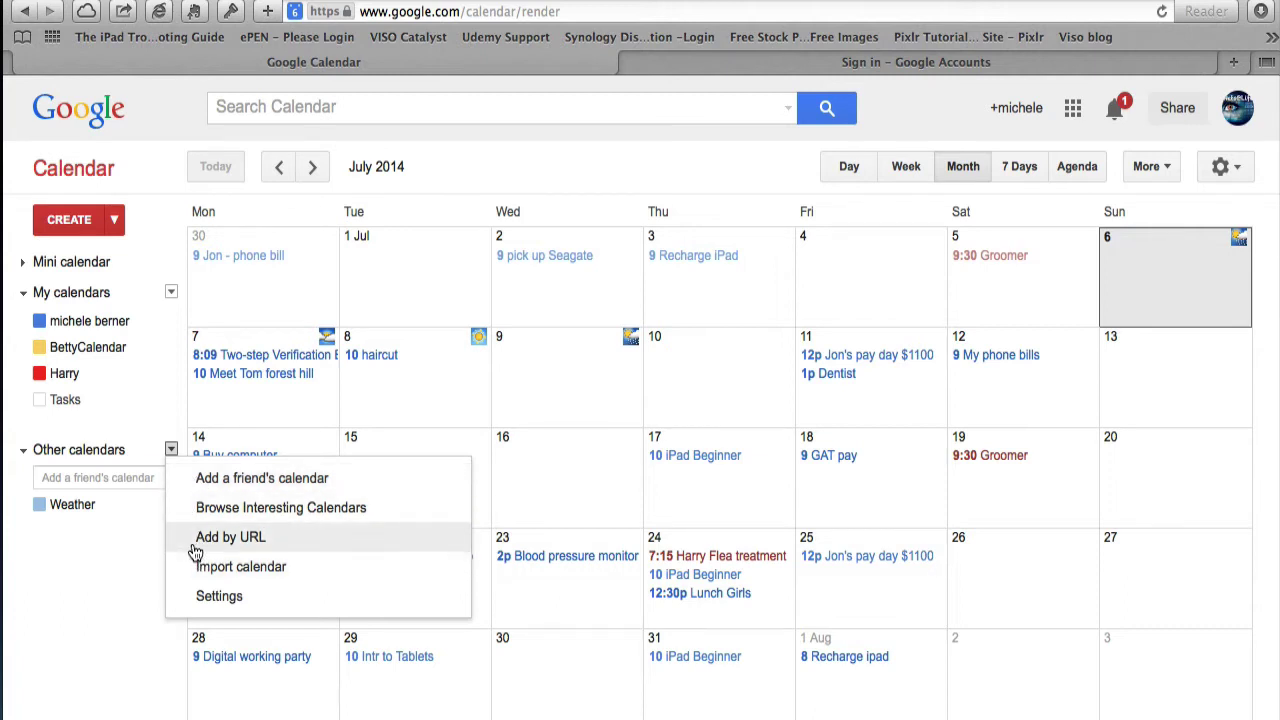
click(206, 512)
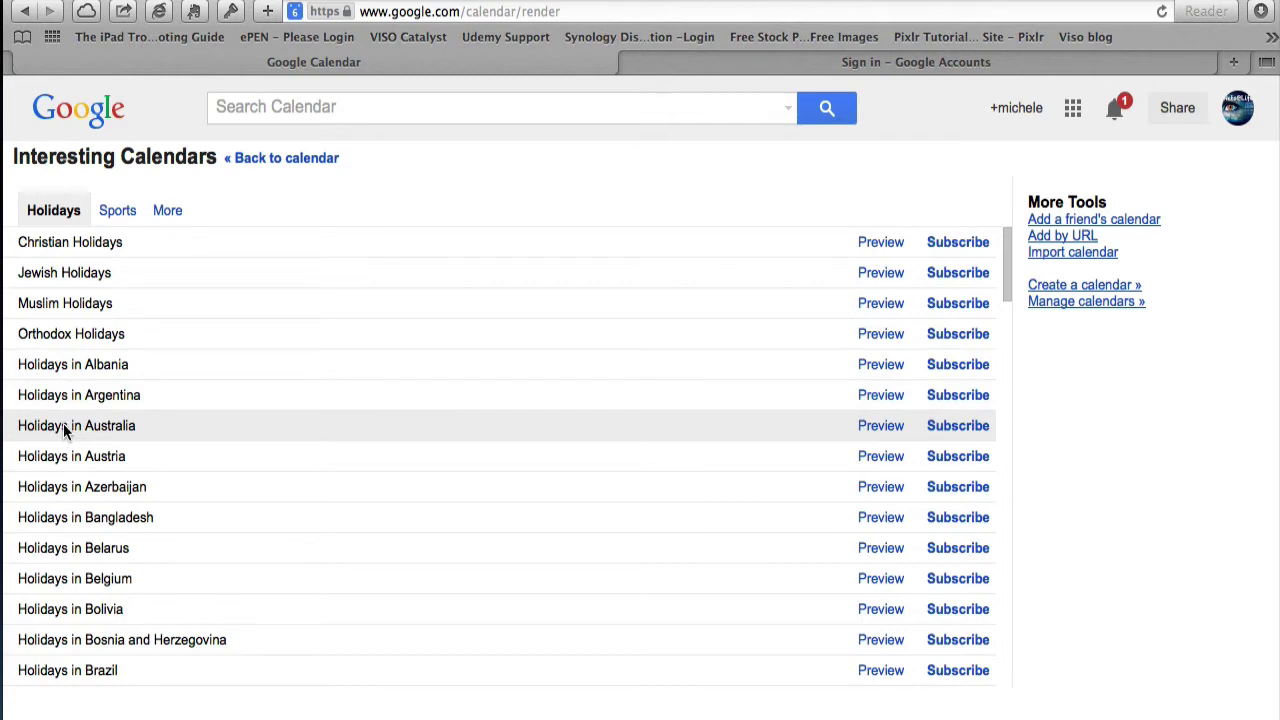
- Preview Holidays in Australia for August 2014, then subscribe and return to the calendar
click(876, 435)
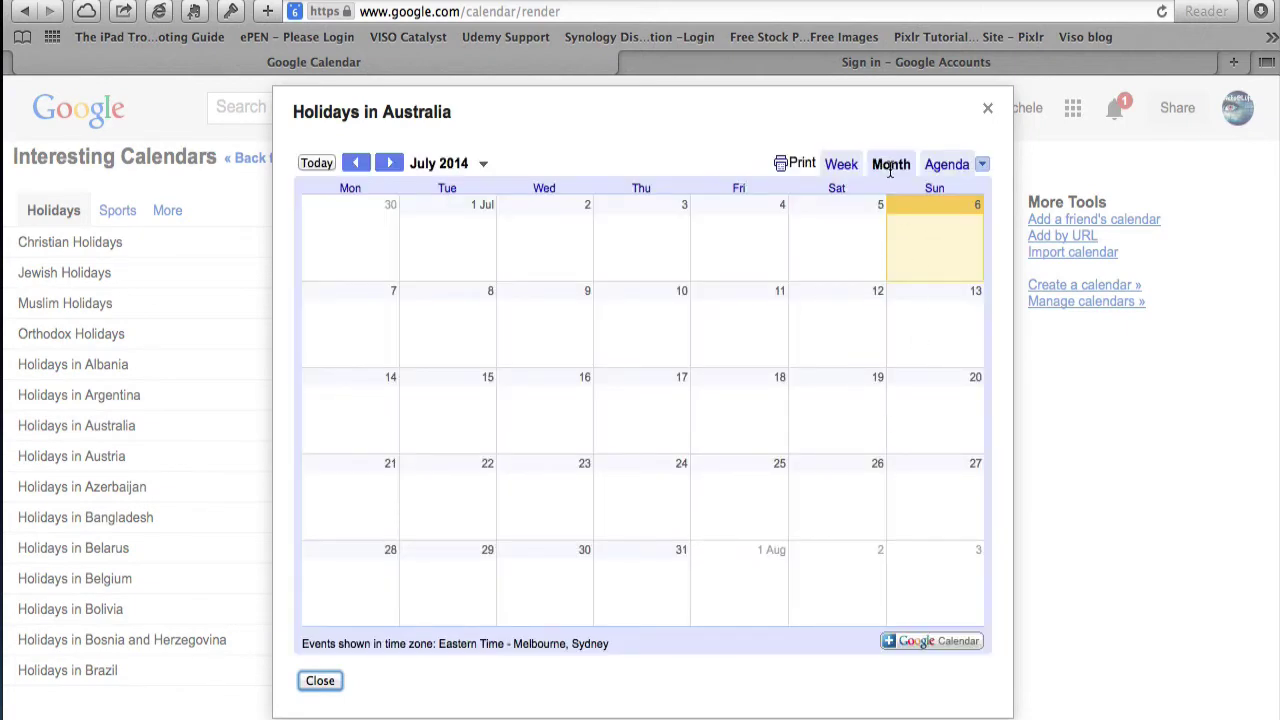
click(390, 163)
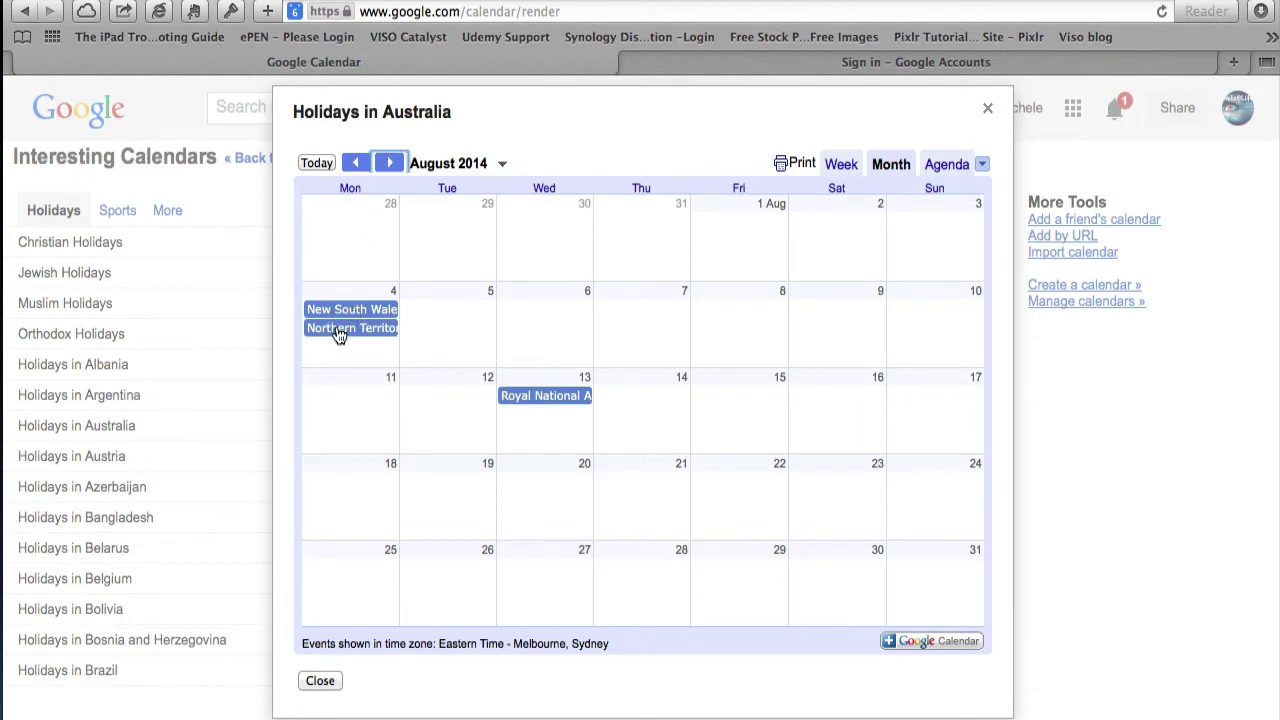
click(530, 402)
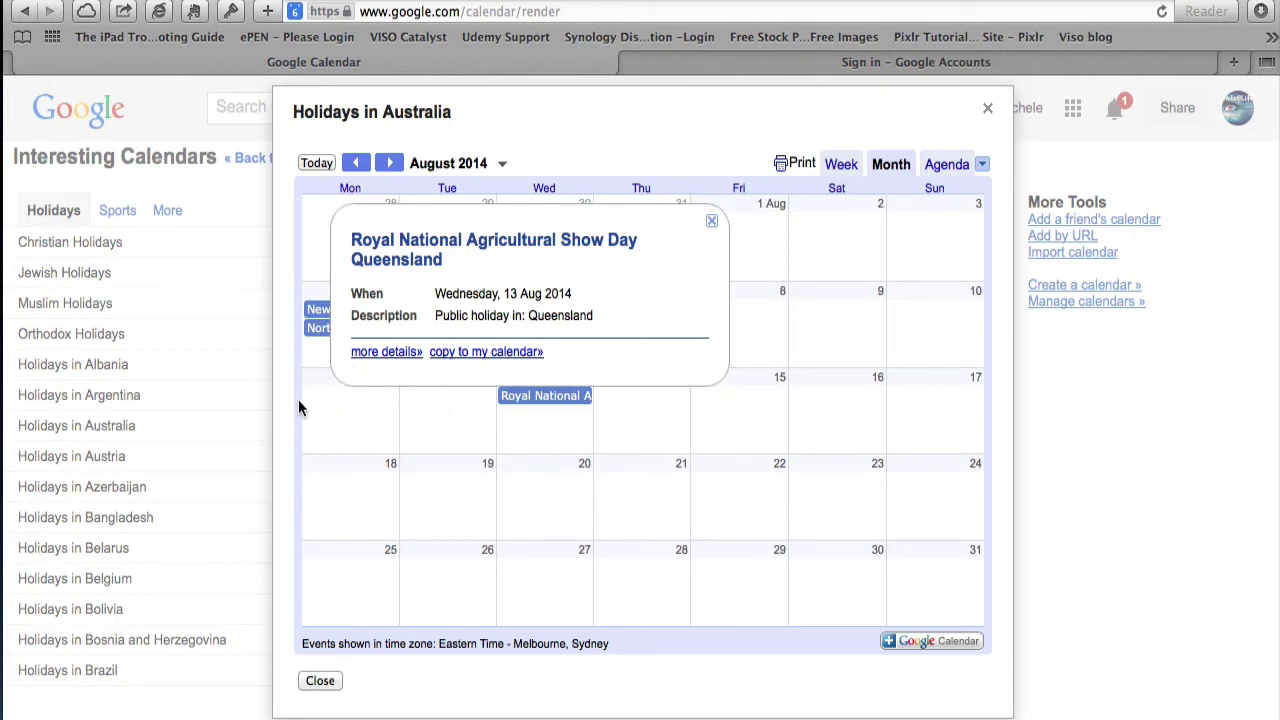
click(987, 108)
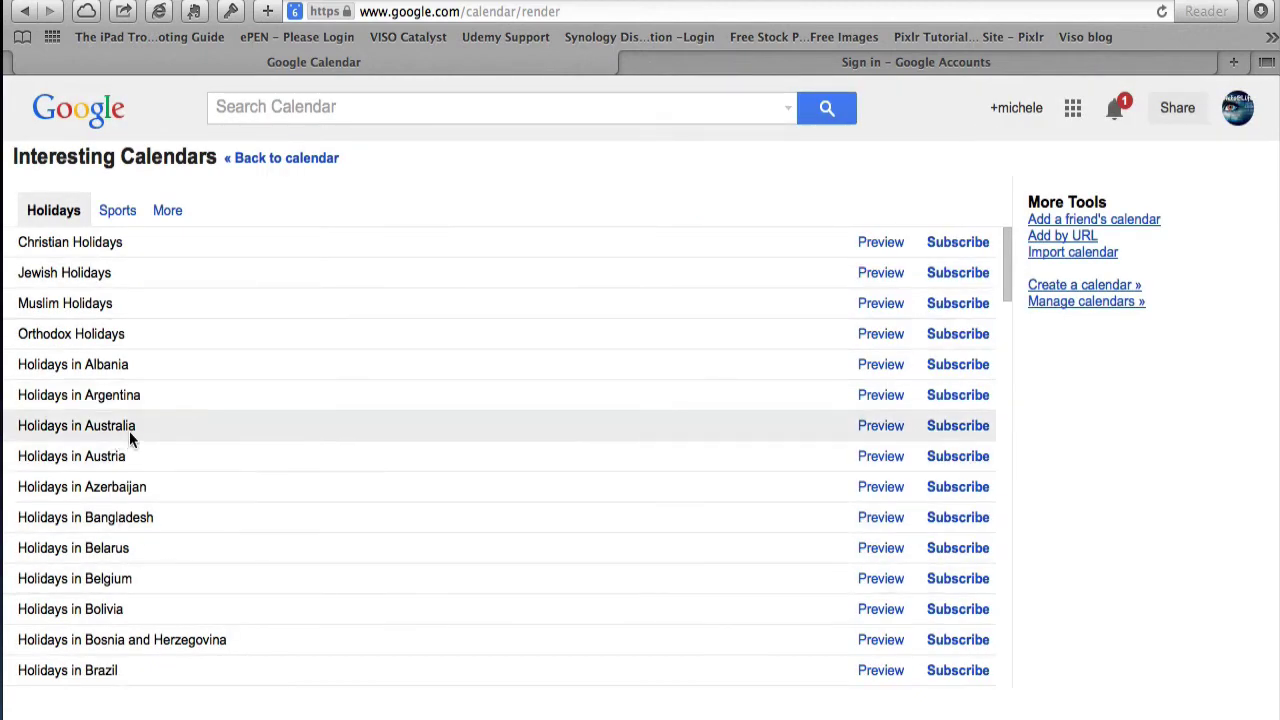
click(958, 426)
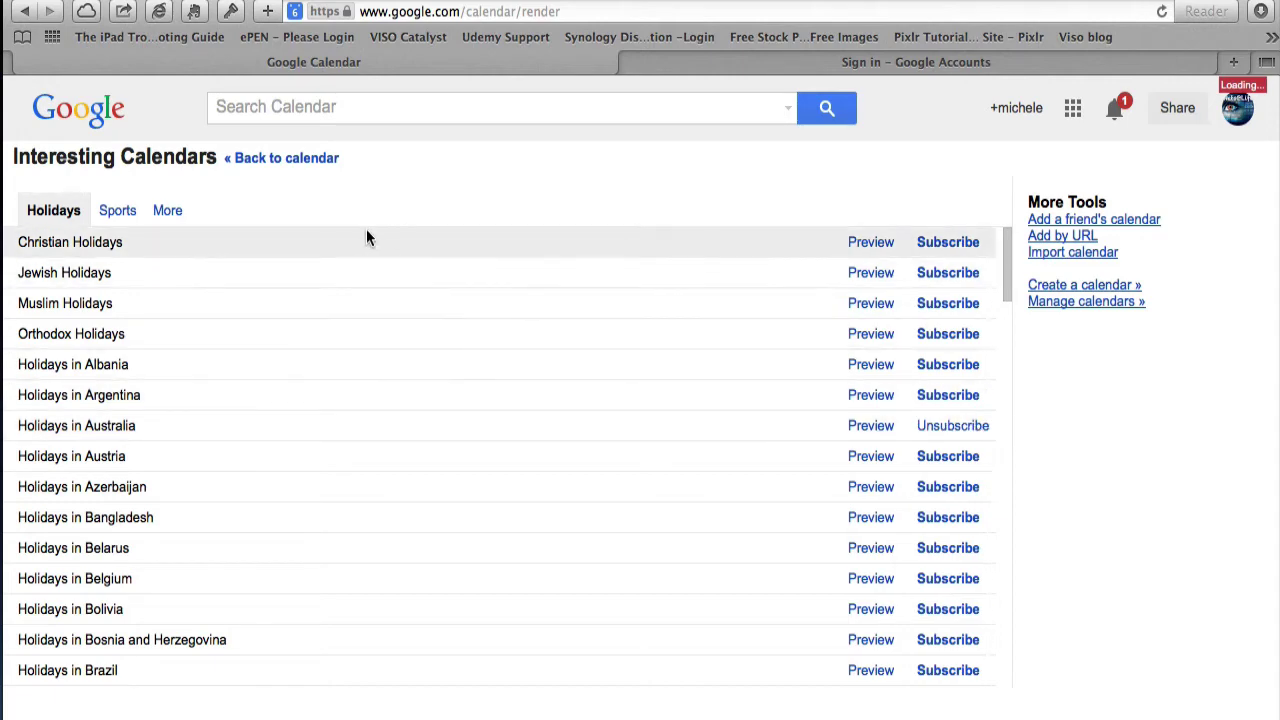
click(290, 160)
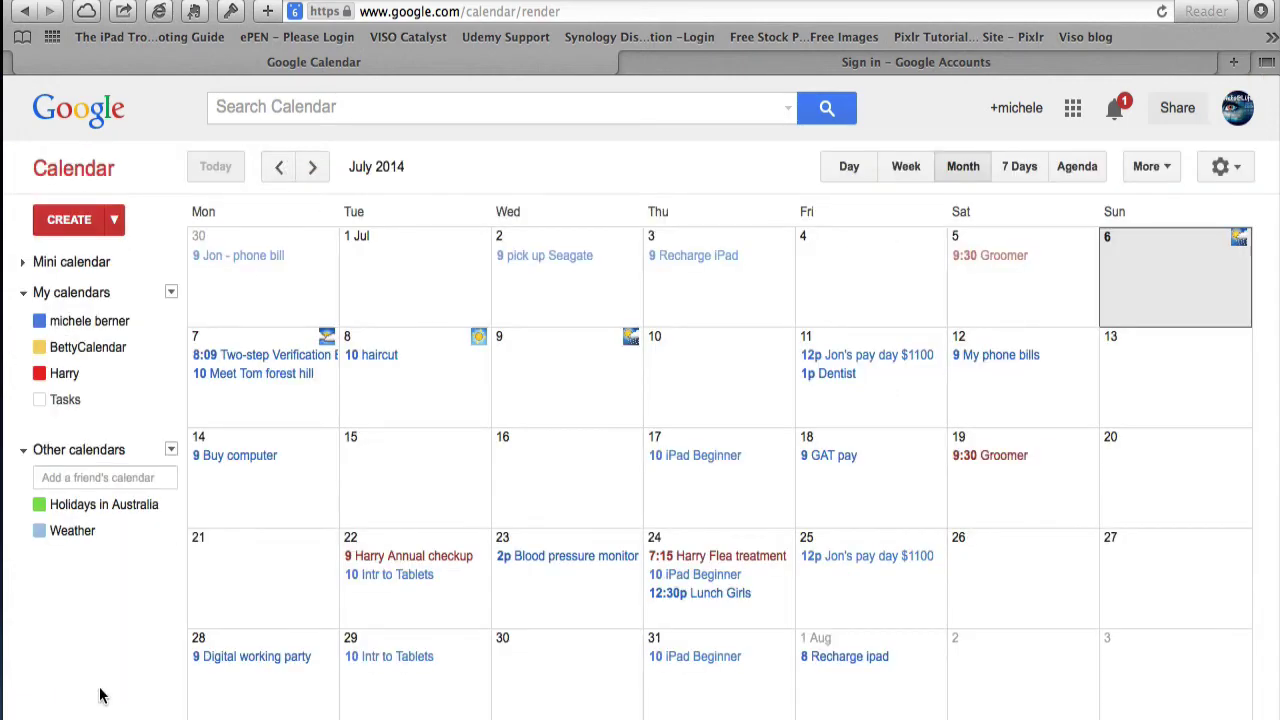
- View August 2014, then unsubscribe from Holidays in Australia in Interesting Calendars and list sports calendars
click(312, 166)
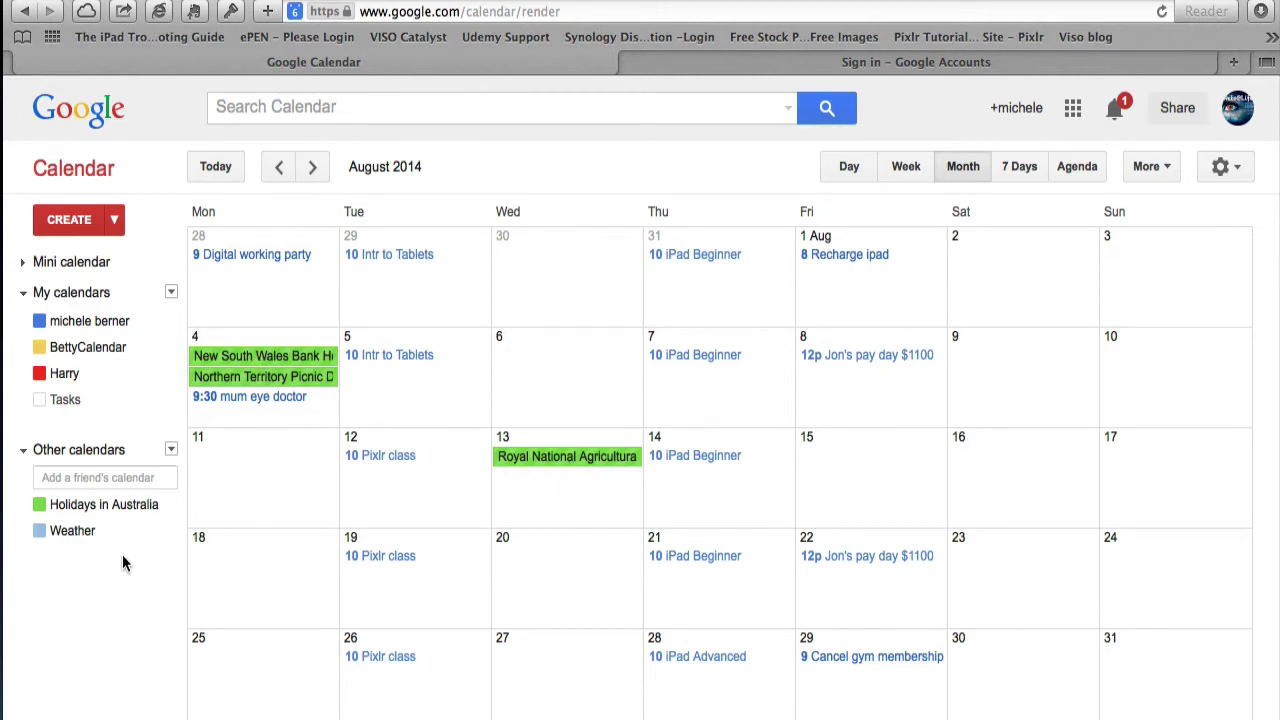
click(170, 505)
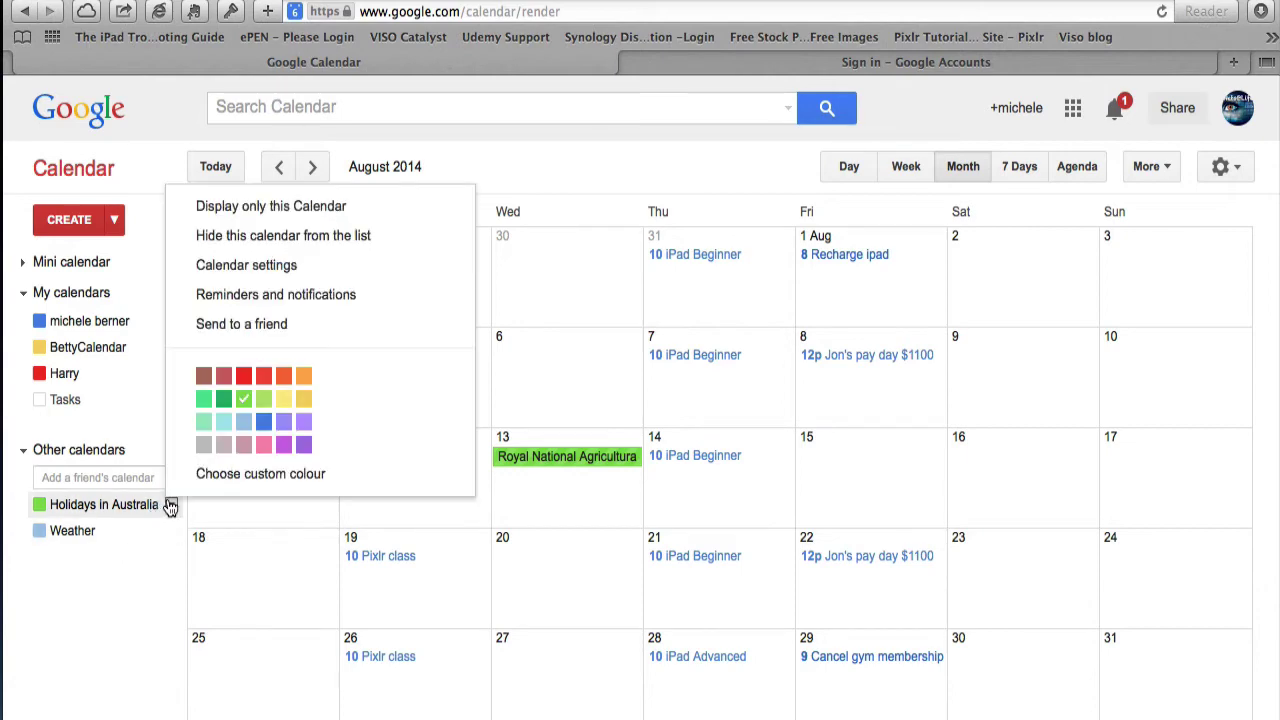
click(171, 449)
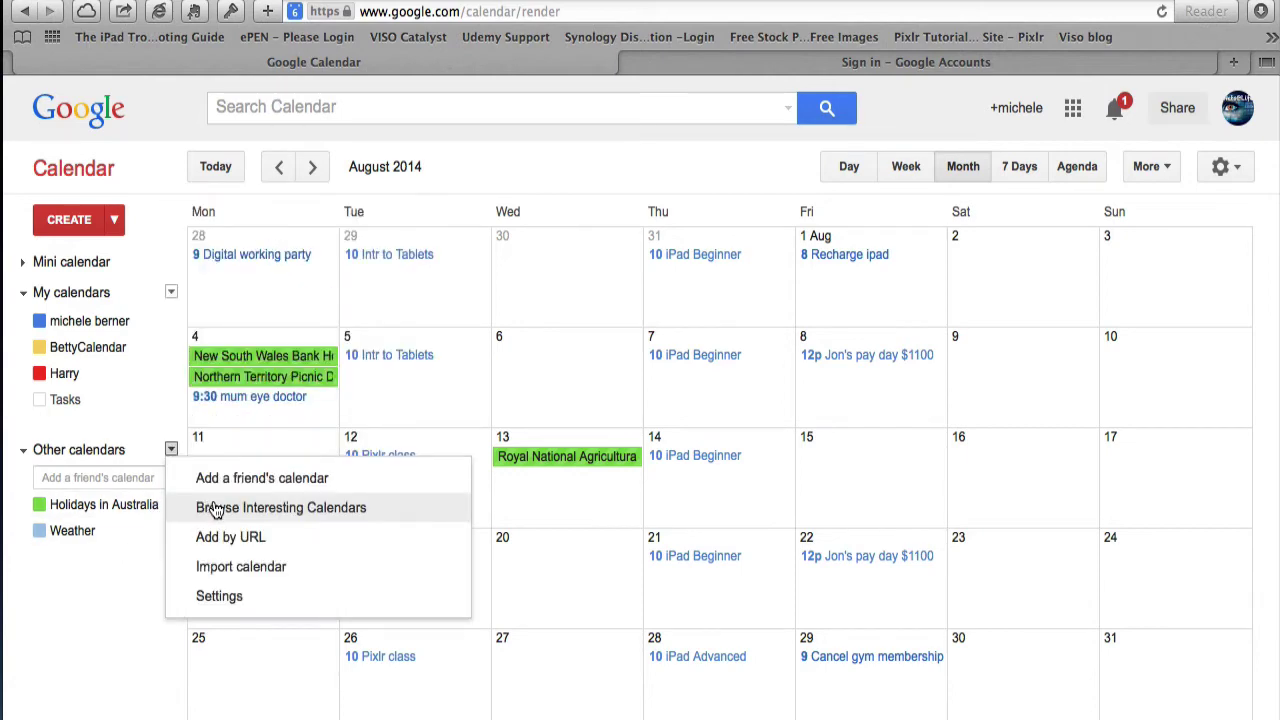
click(214, 508)
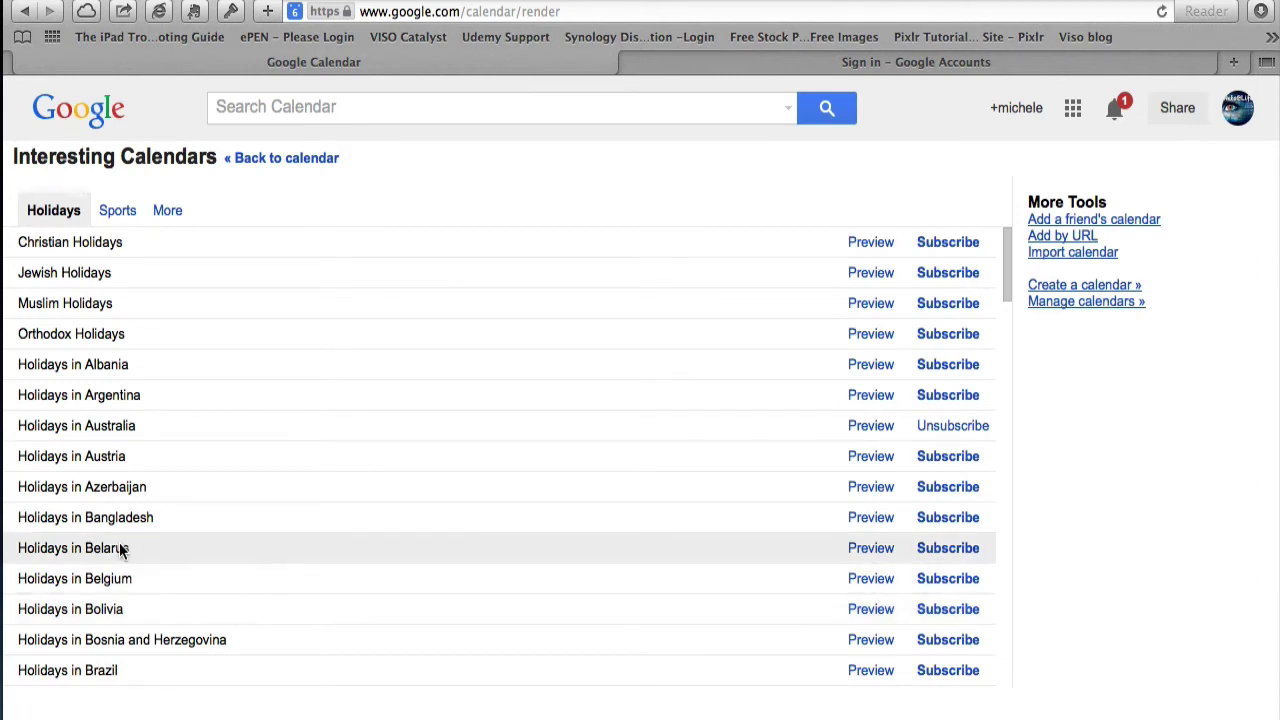
click(970, 428)
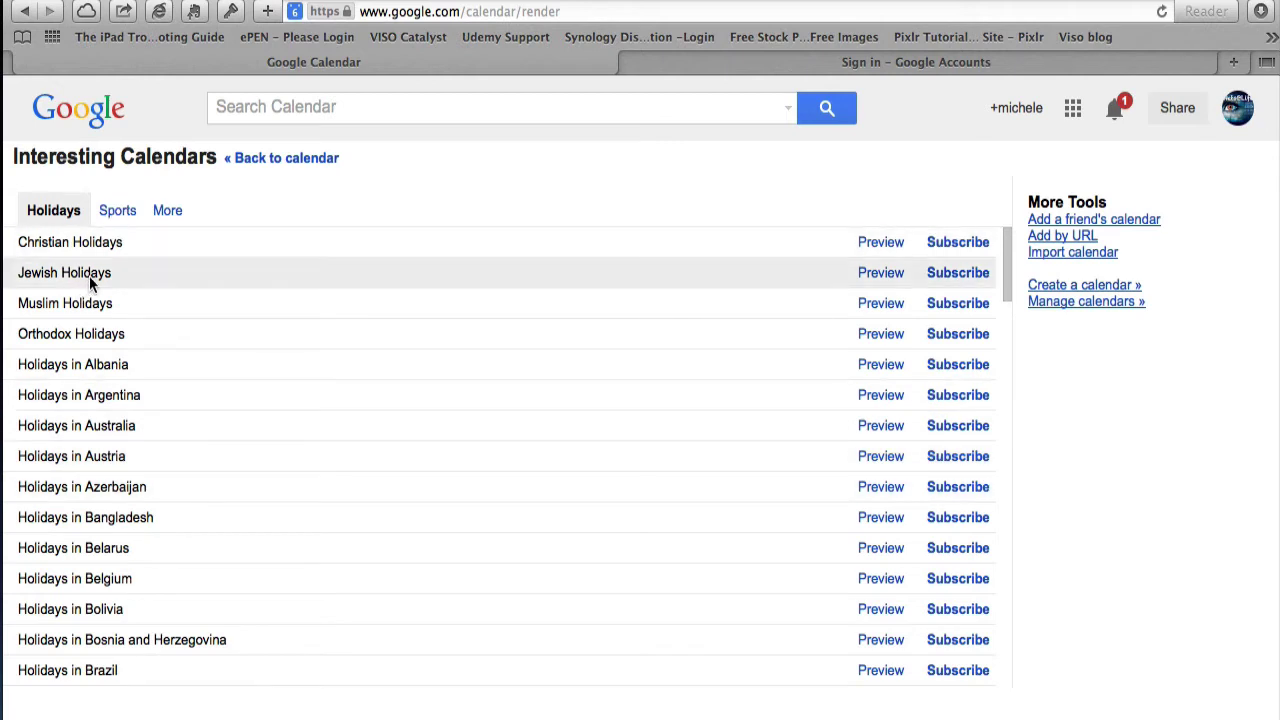
click(112, 211)
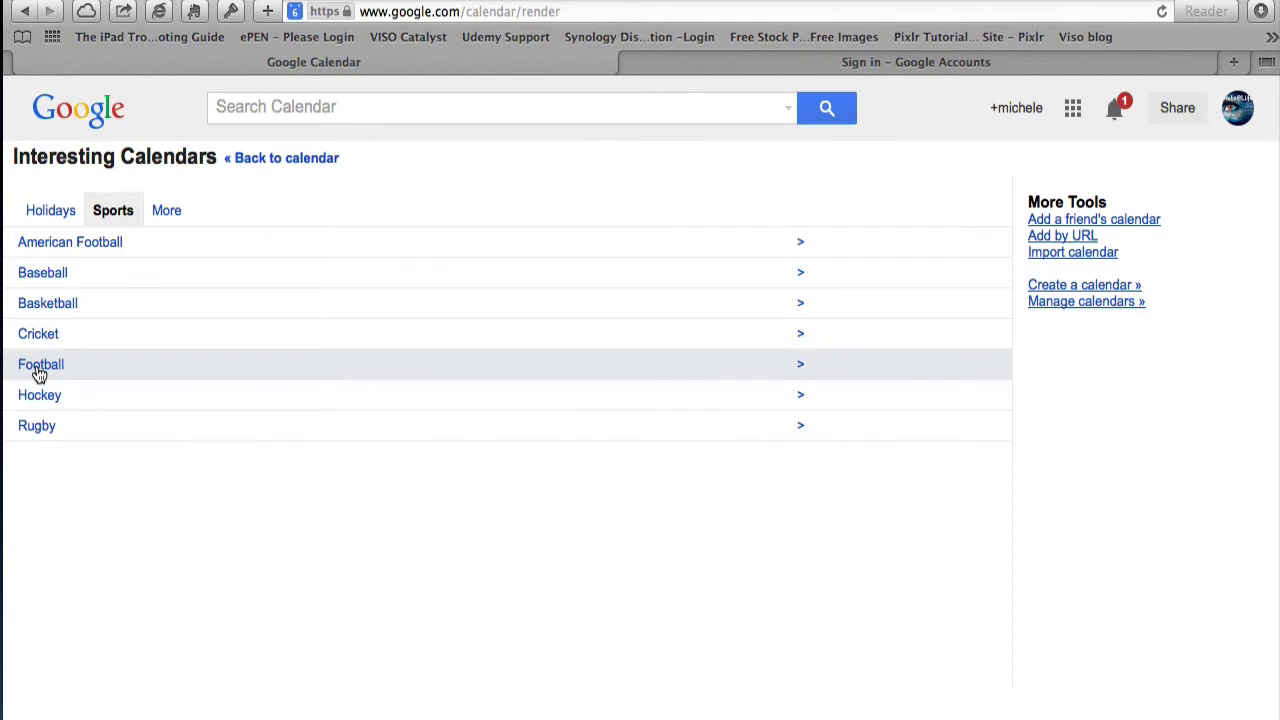
- Look through the Football league calendars, then go back to the sports list
click(38, 373)
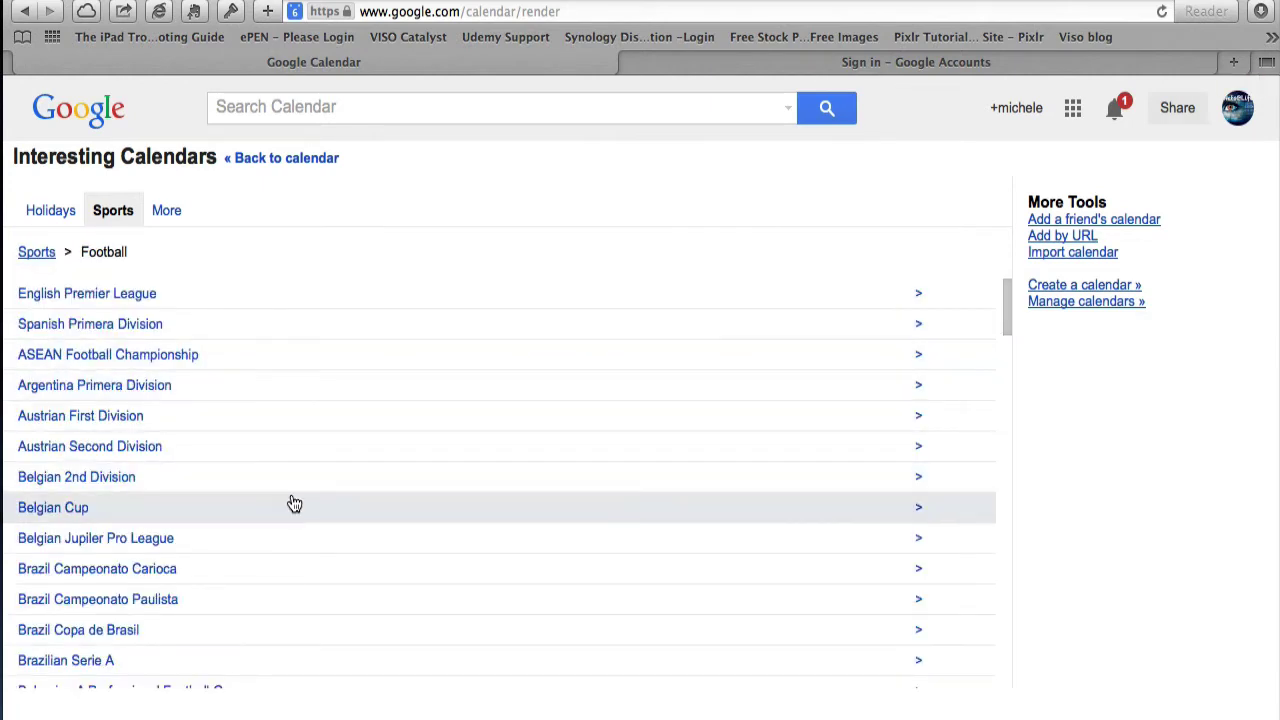
scroll(278, 328, down, 2)
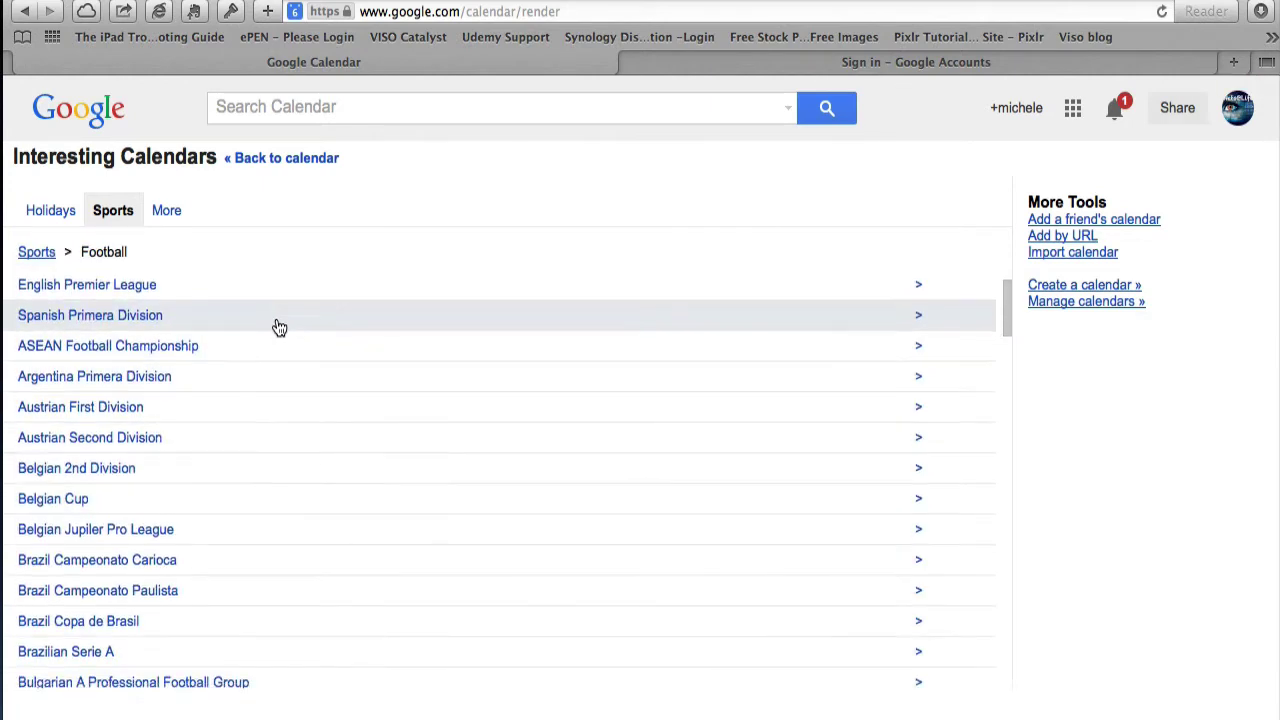
scroll(278, 328, down, 15)
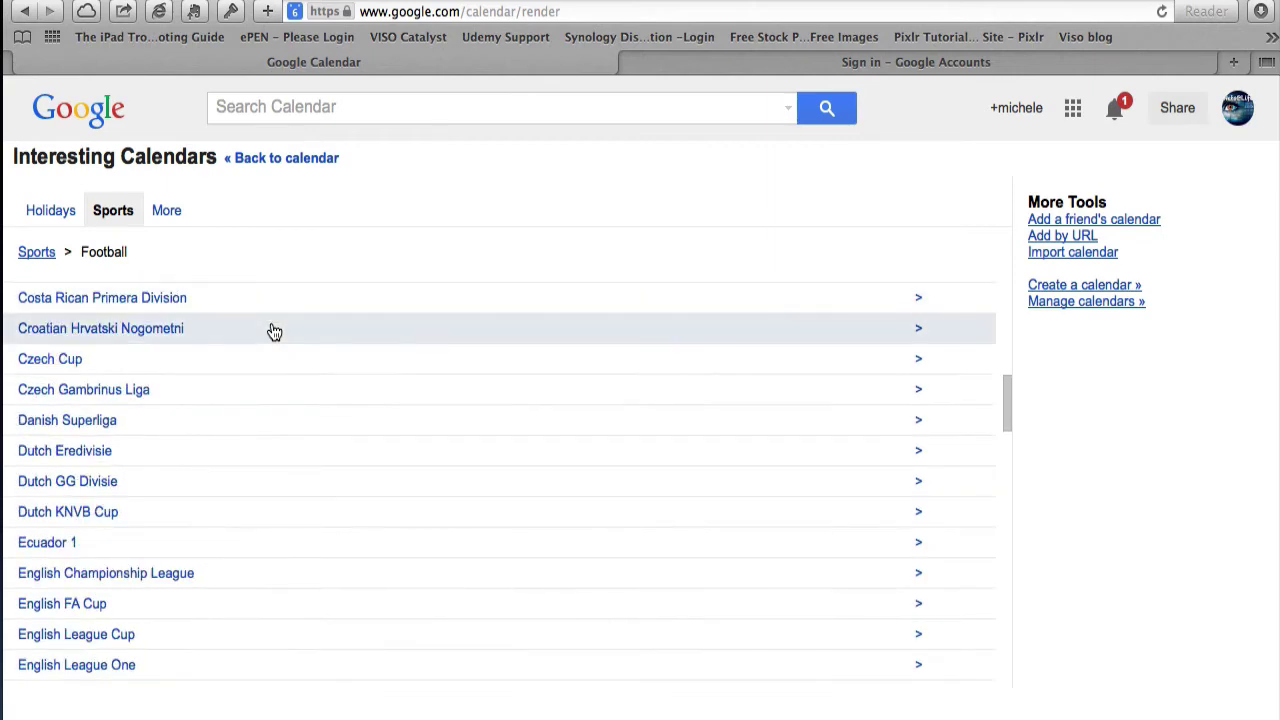
scroll(270, 334, down, 20)
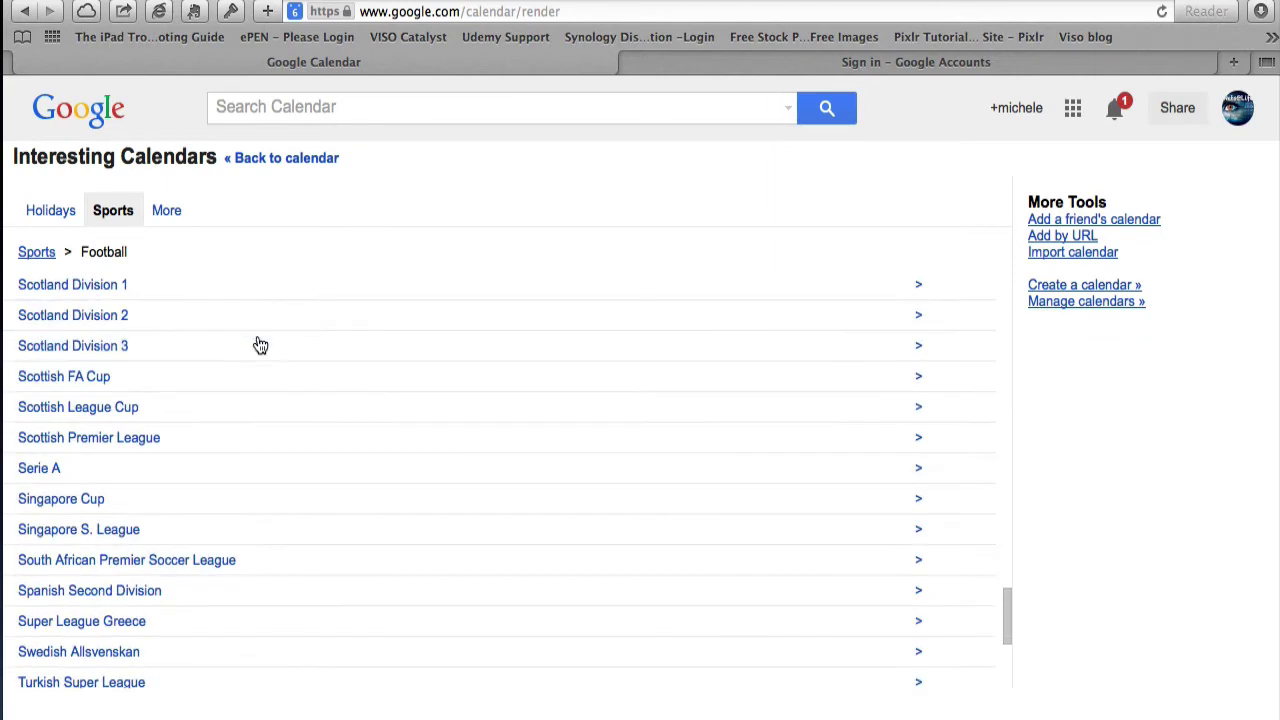
scroll(258, 347, down, 5)
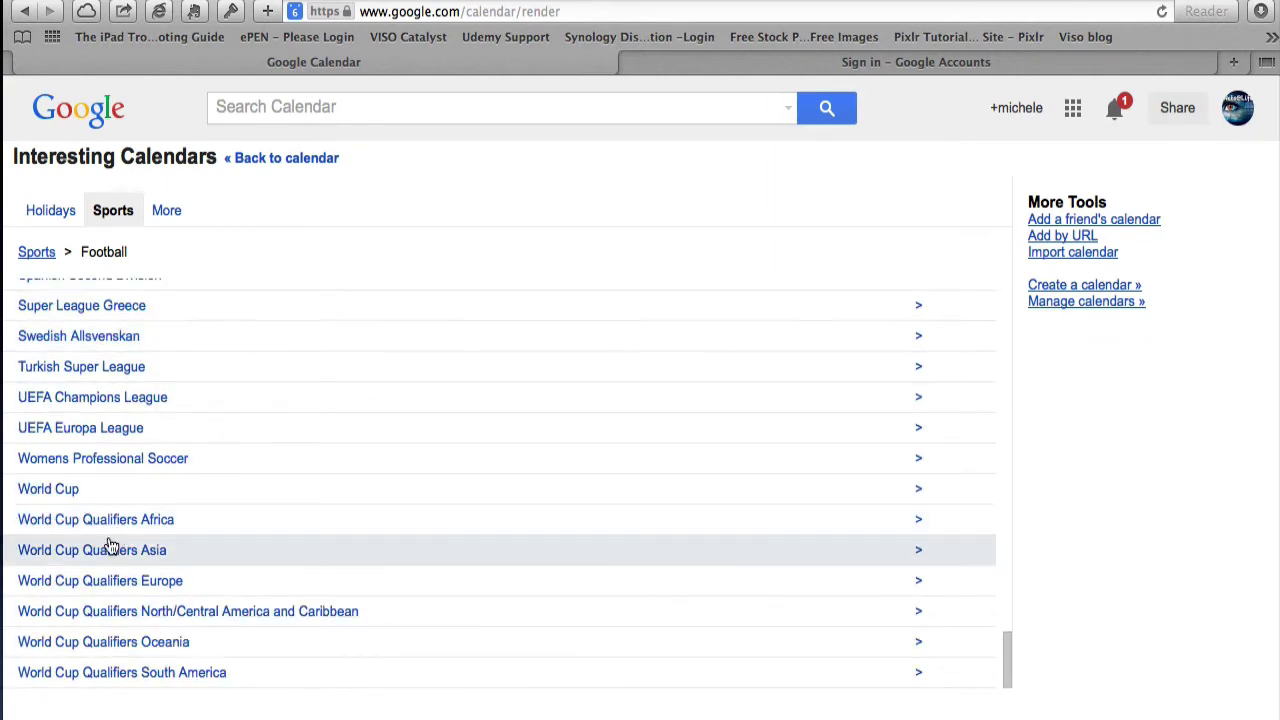
scroll(40, 350, up, 15)
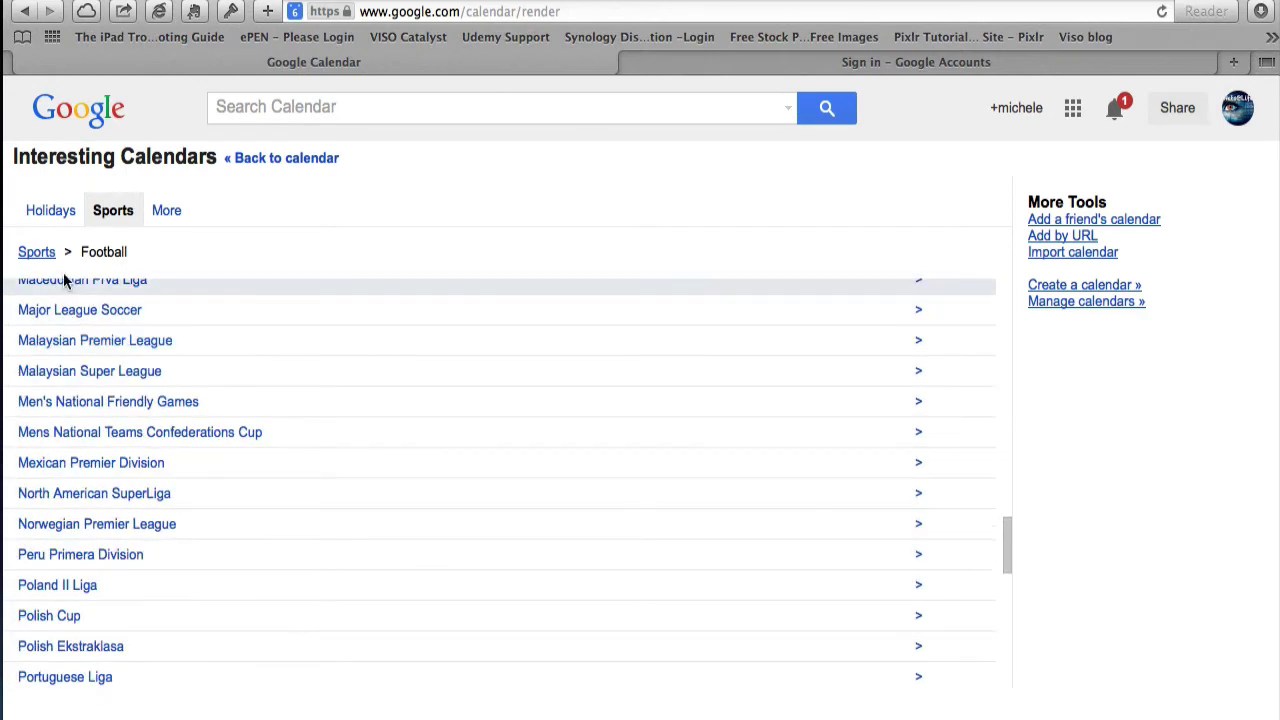
click(35, 253)
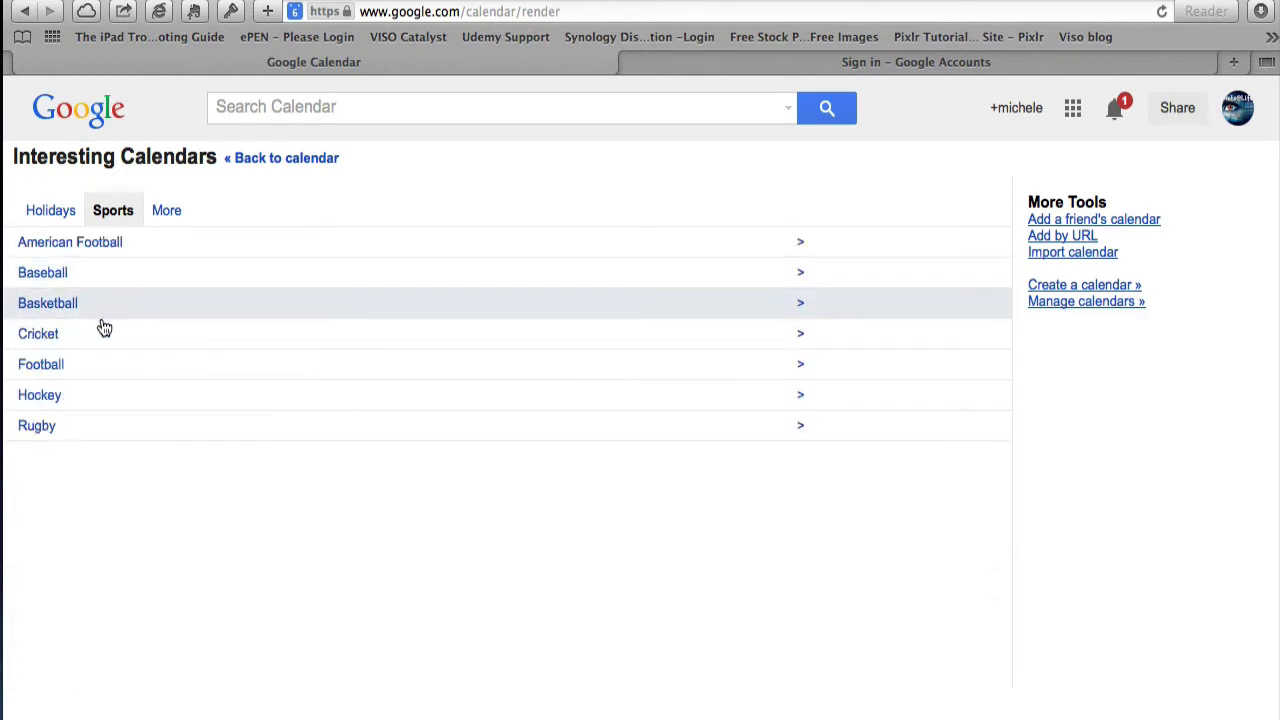
- Preview the Boston Red Sox calendar under Baseball > MLB, then return to the main calendar
click(49, 281)
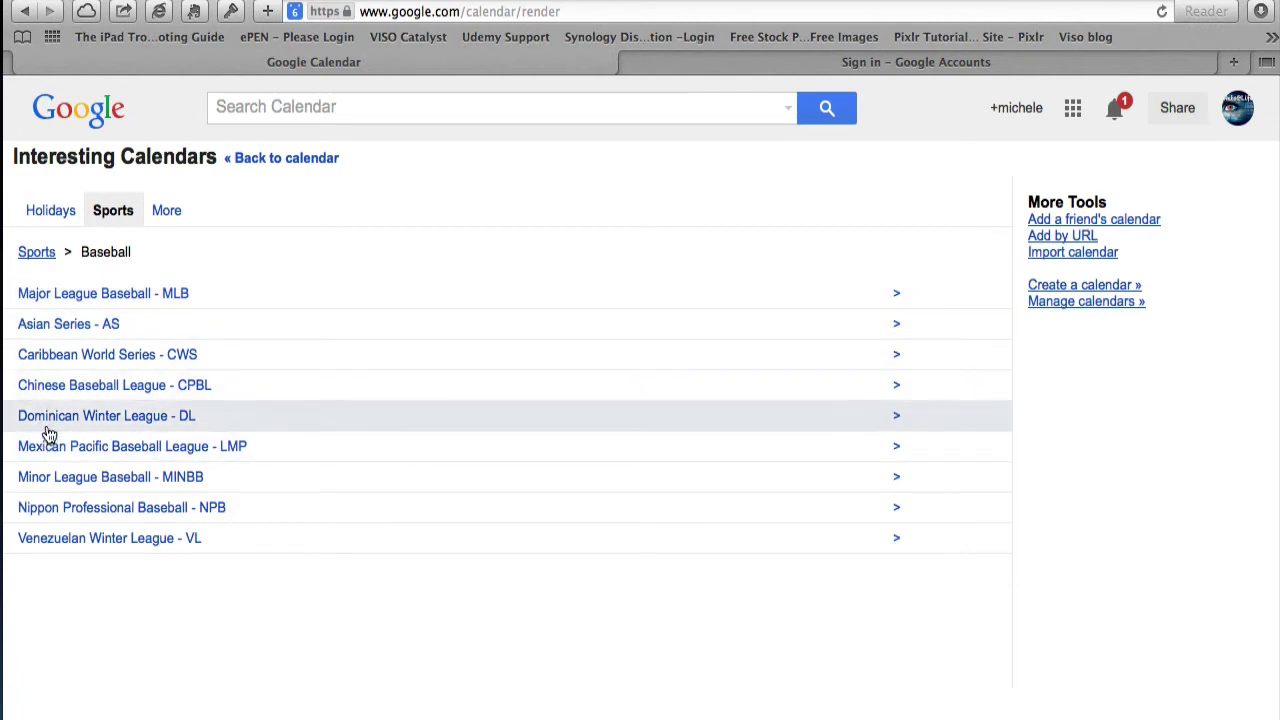
click(28, 294)
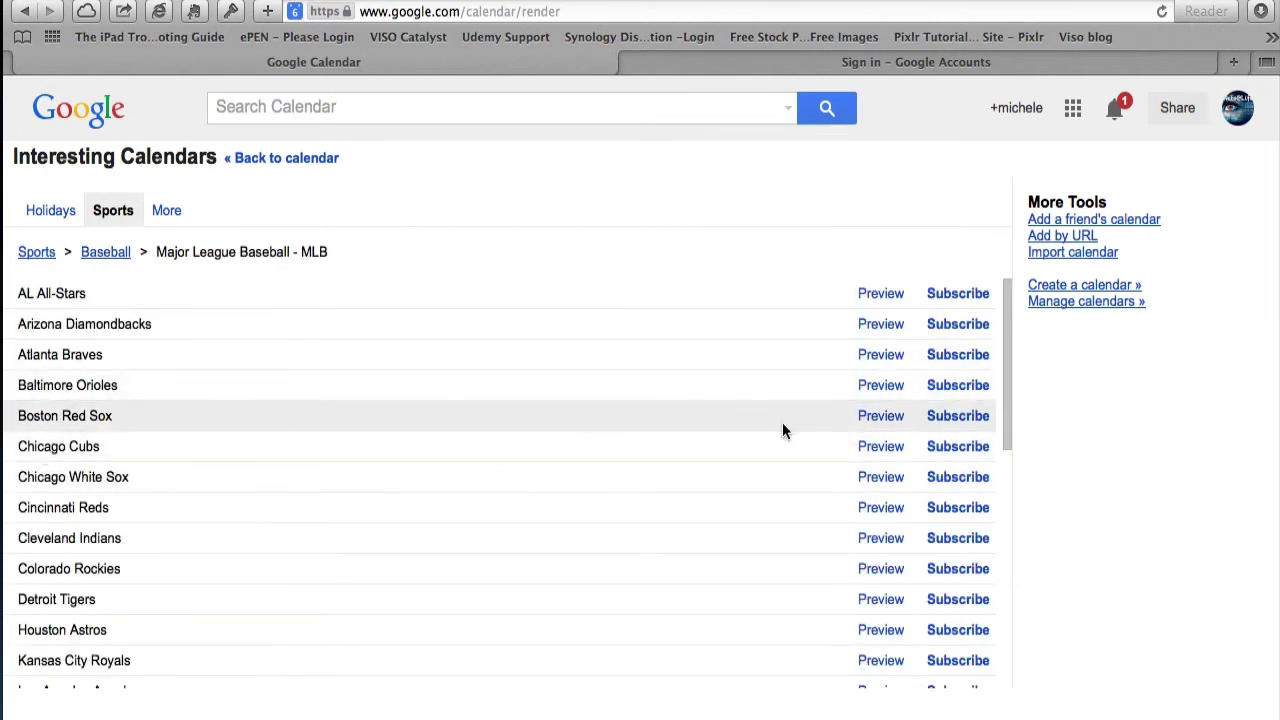
click(887, 420)
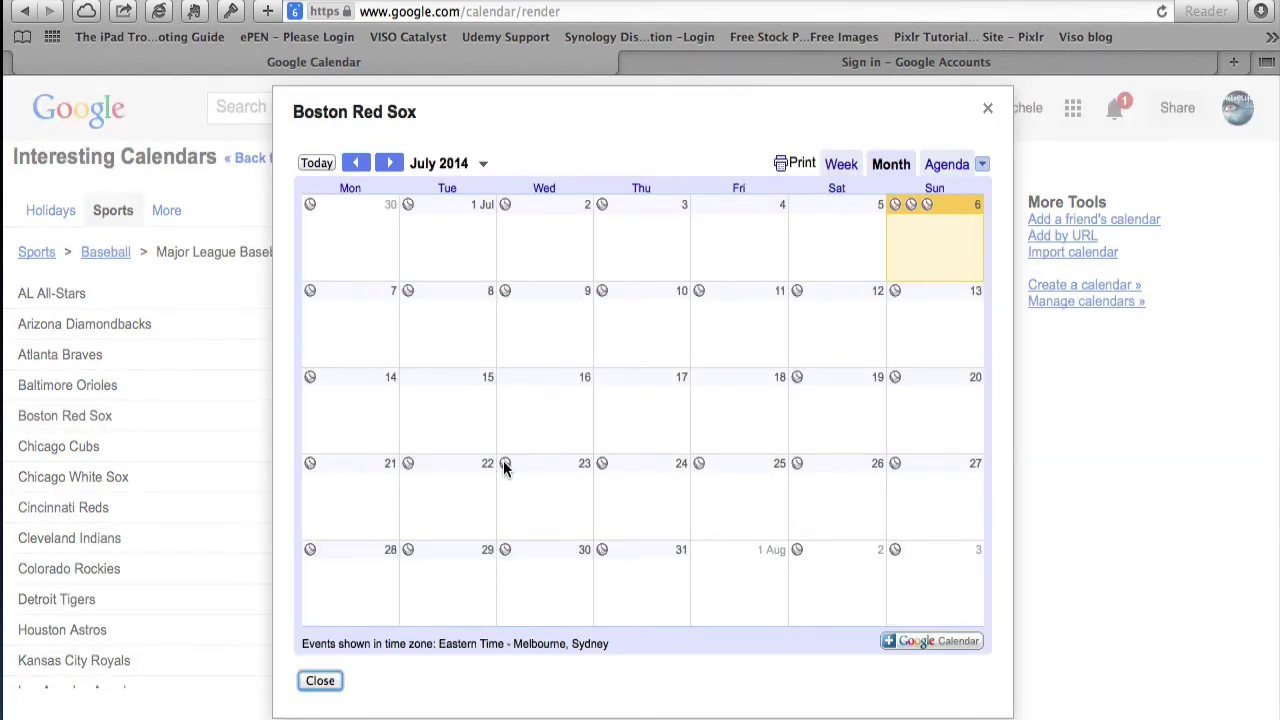
click(504, 465)
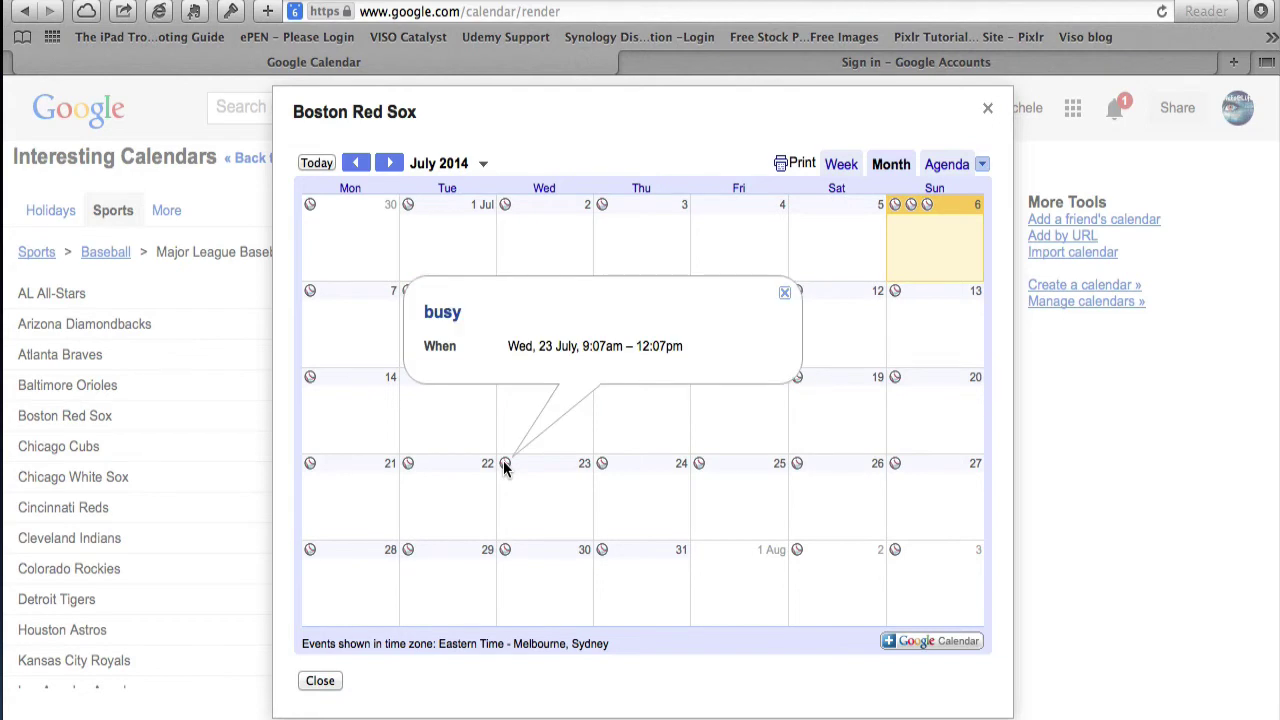
click(987, 108)
click(278, 158)
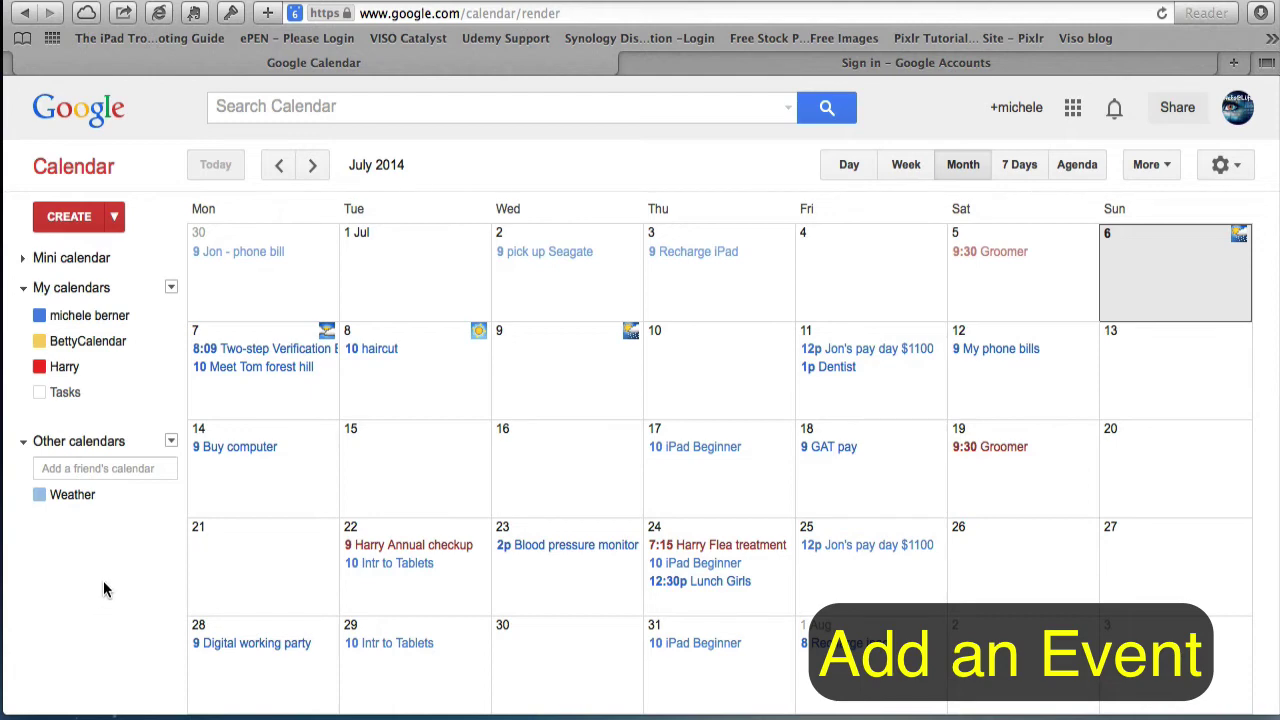
- Create a 'Shopping trip' event on 9 July in the yellow BettyCalendar and open its full editor
click(553, 350)
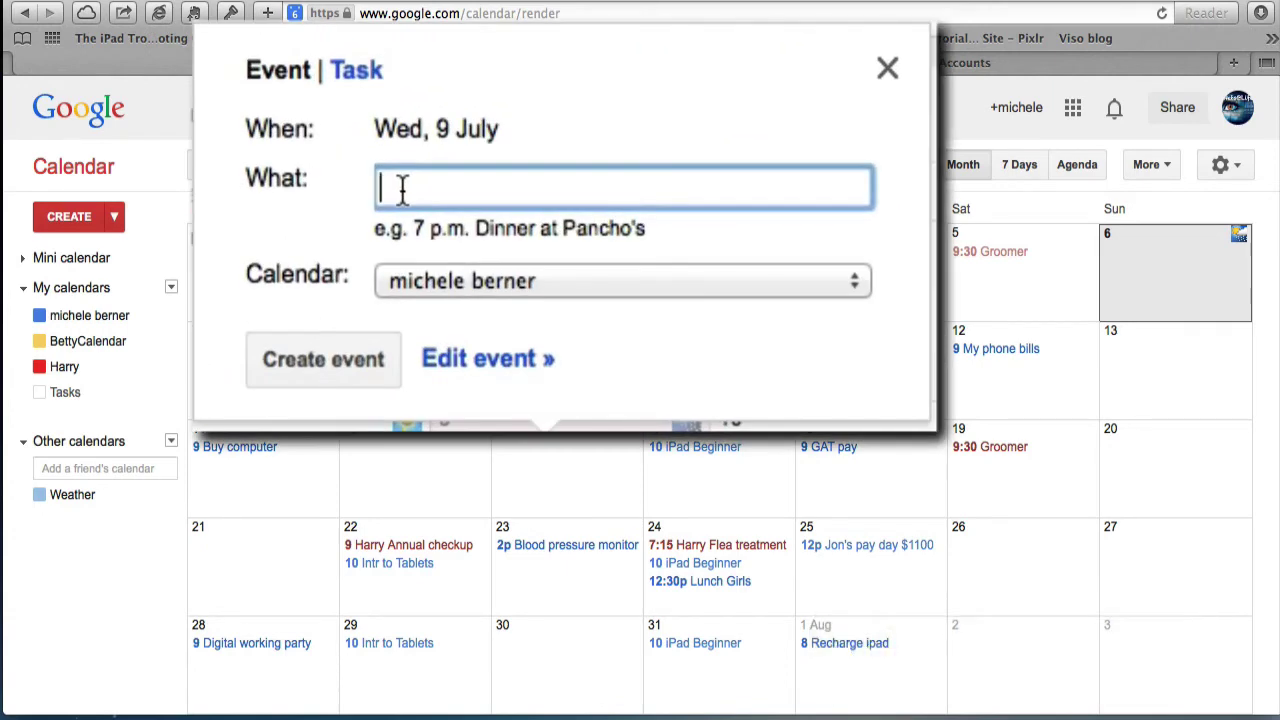
text(Shopping )
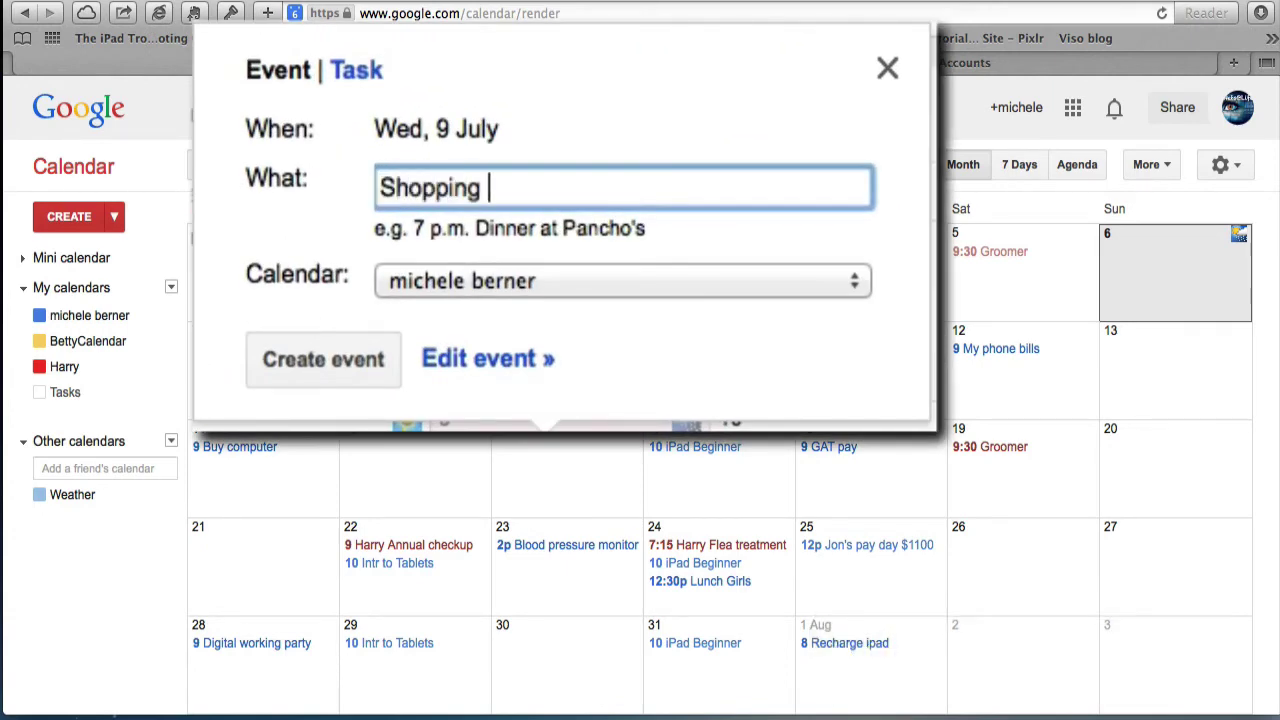
text(trip)
click(855, 281)
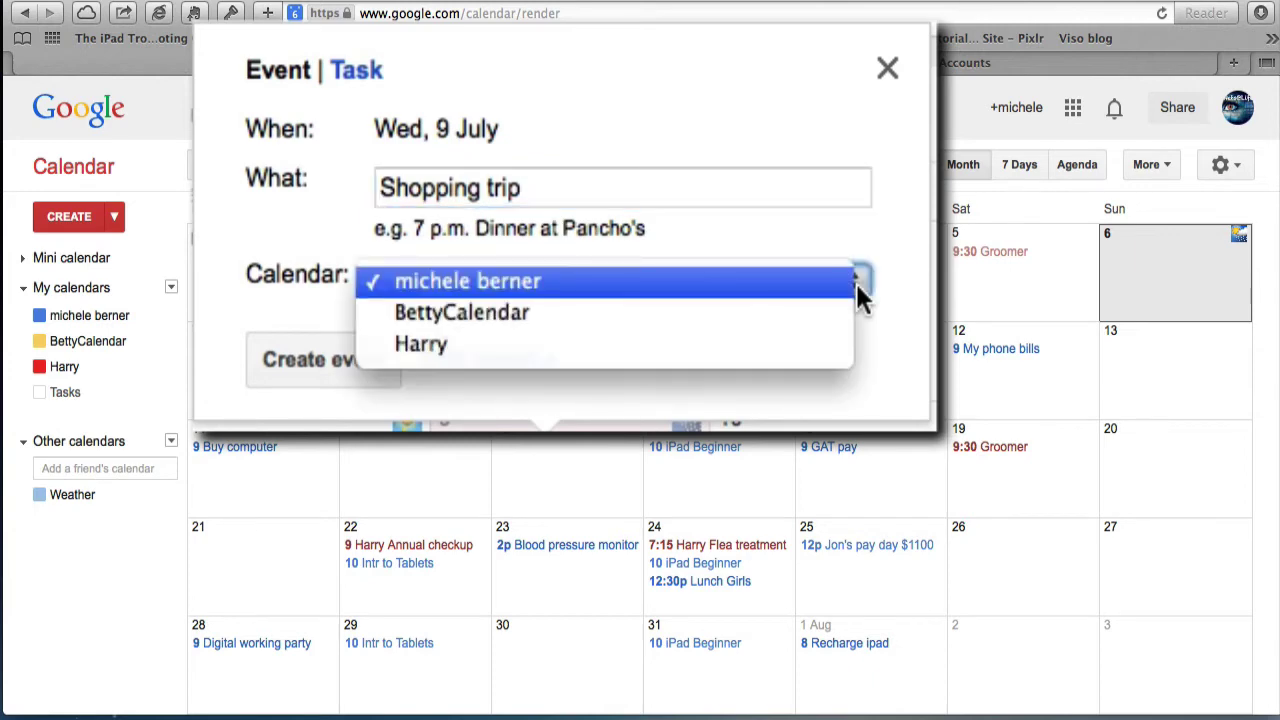
click(412, 316)
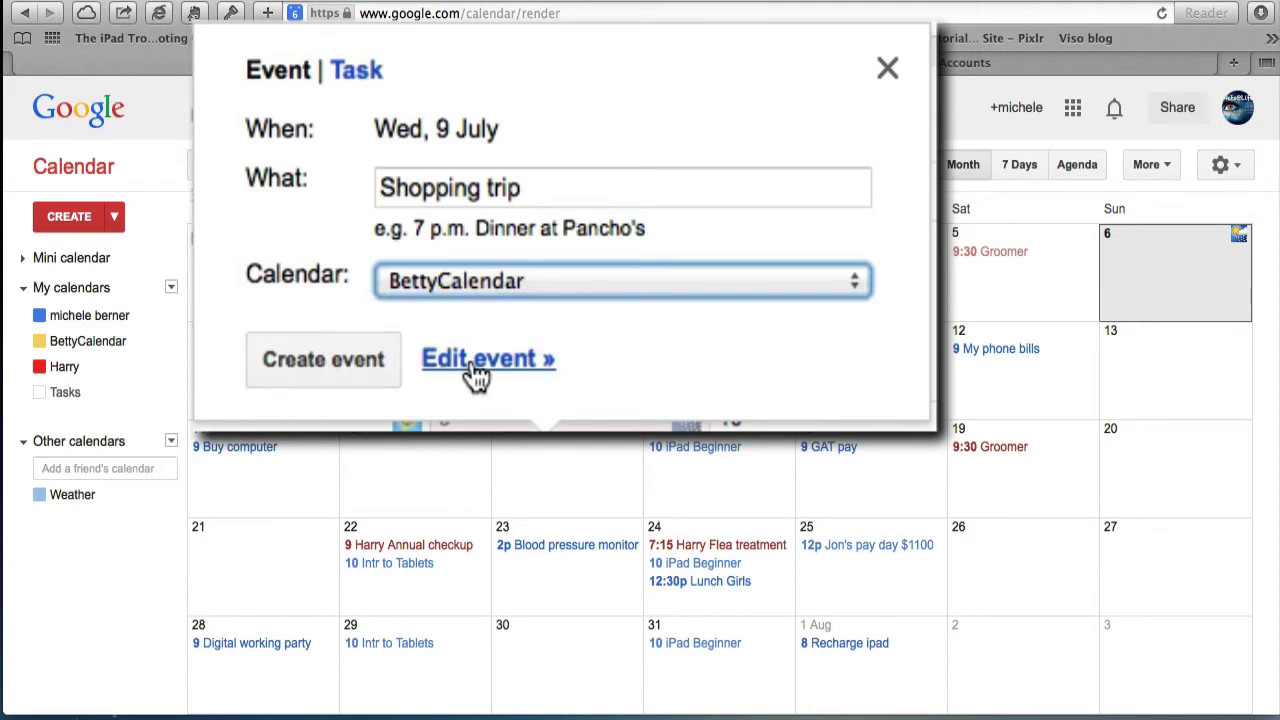
click(517, 300)
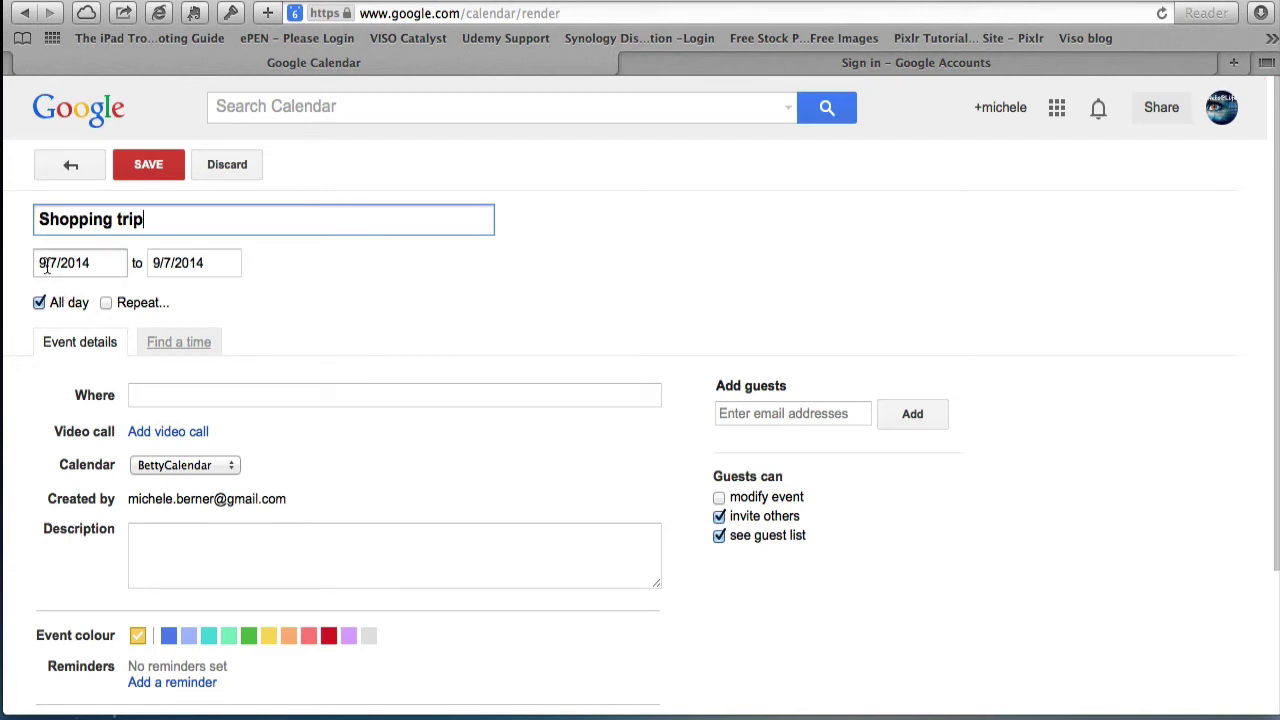
- Make the Shopping trip a timed event from 9:00am to 10:30am
click(39, 302)
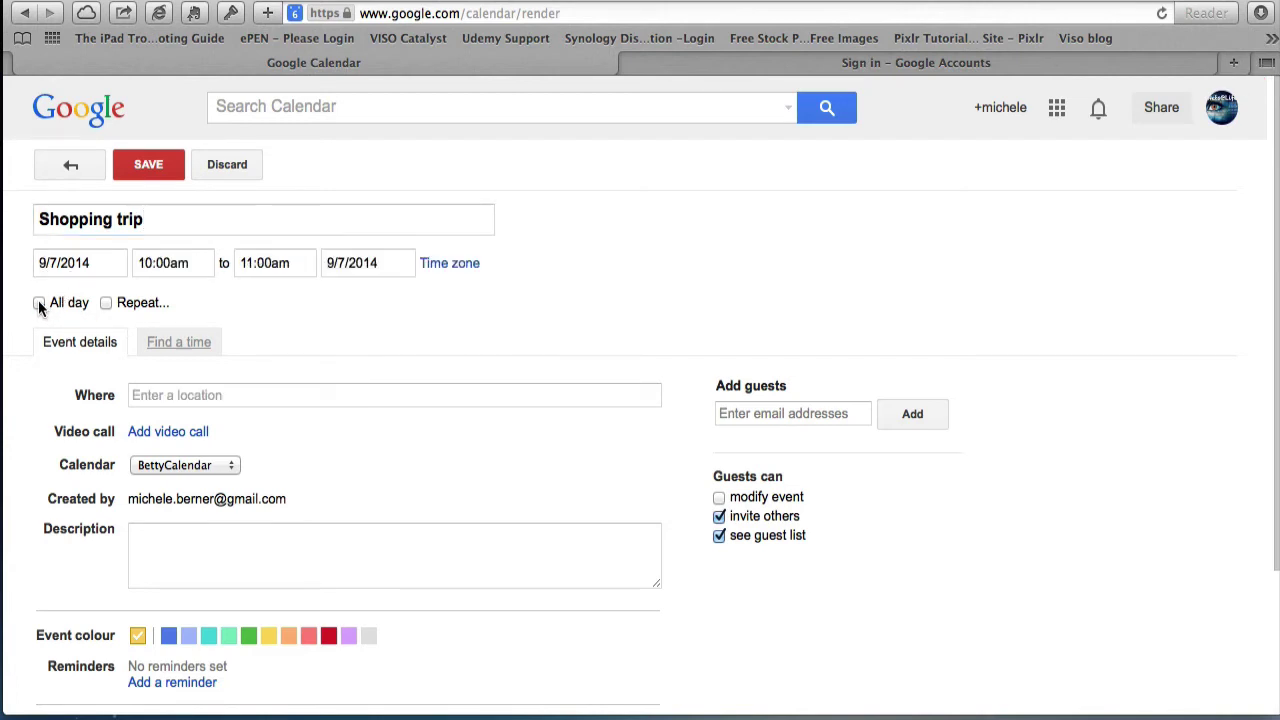
click(190, 259)
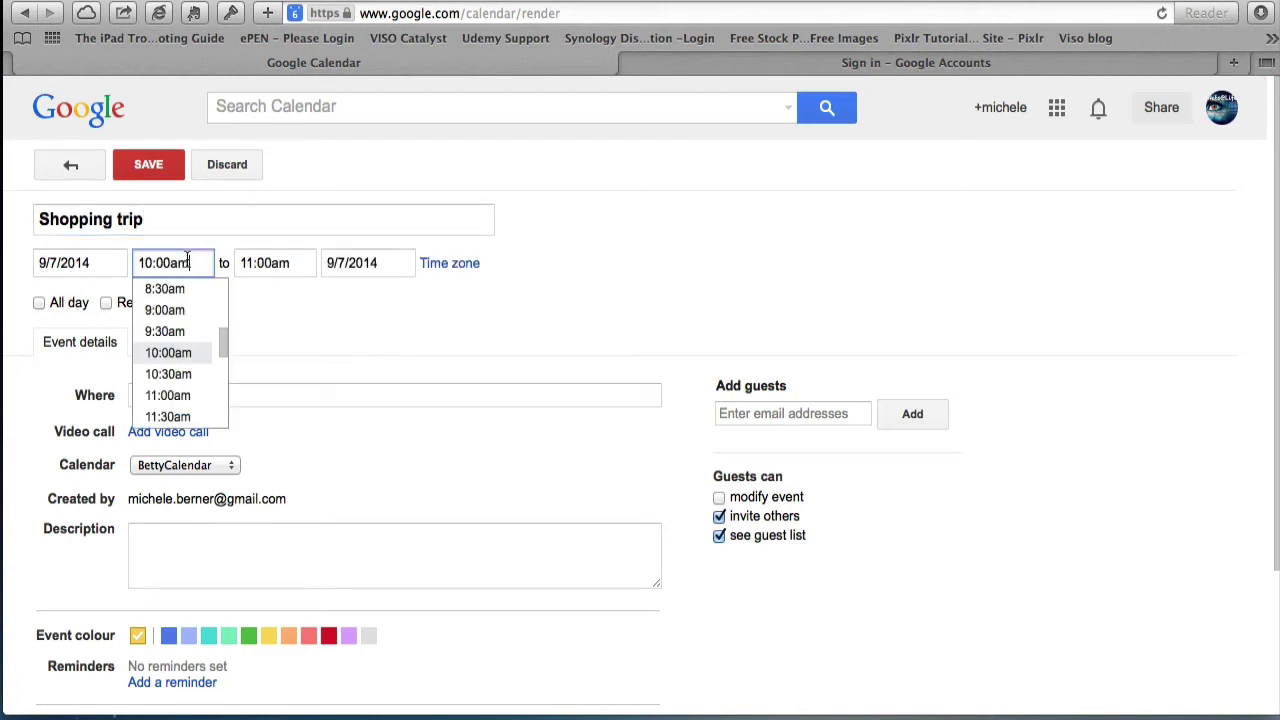
click(181, 306)
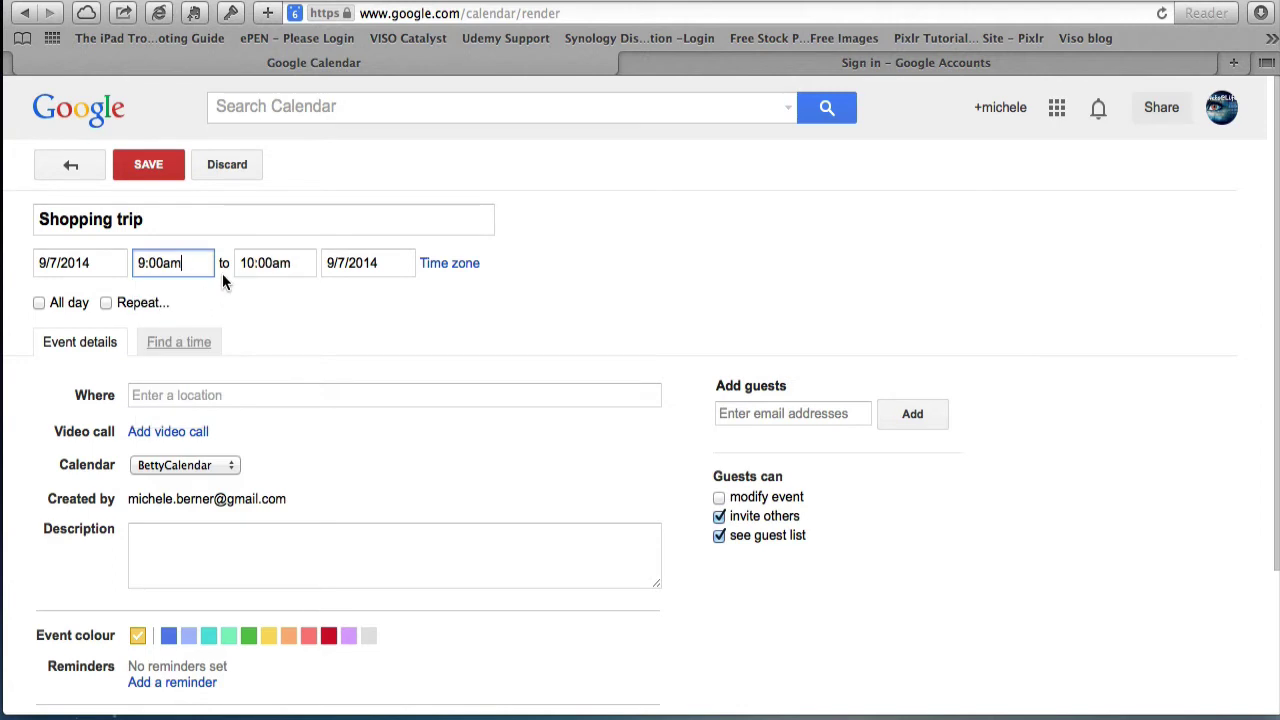
click(252, 262)
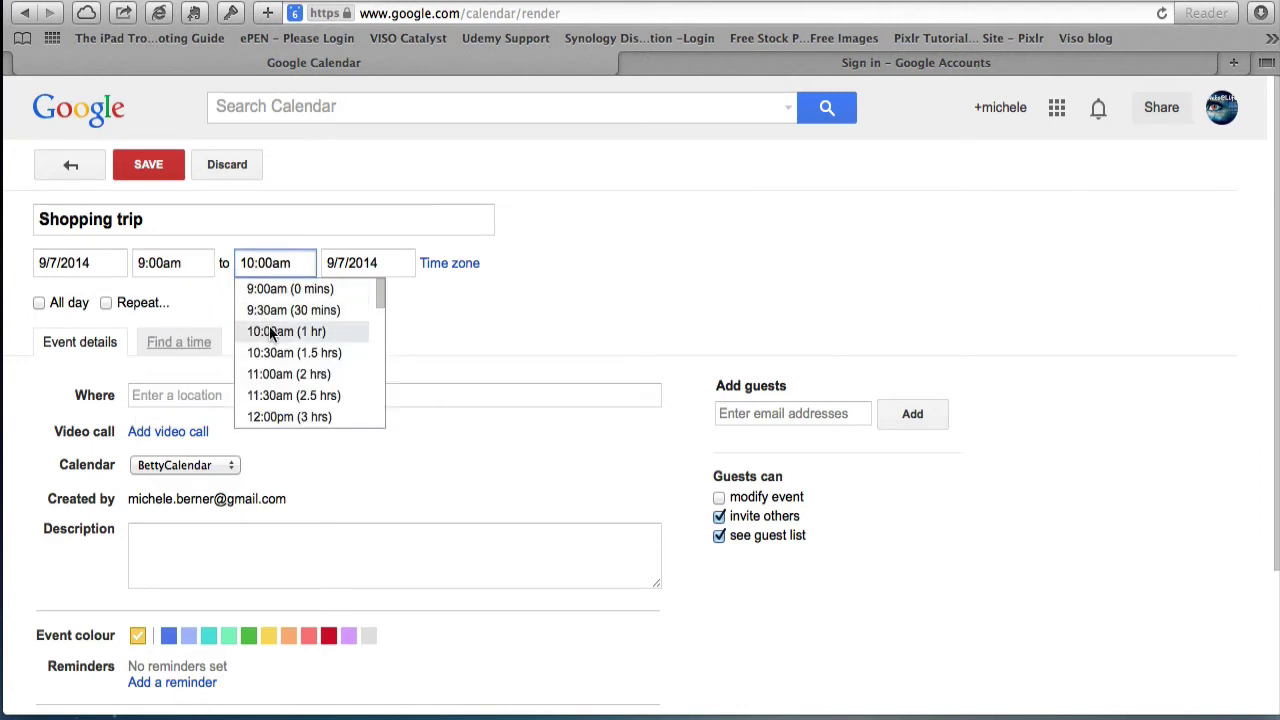
click(272, 353)
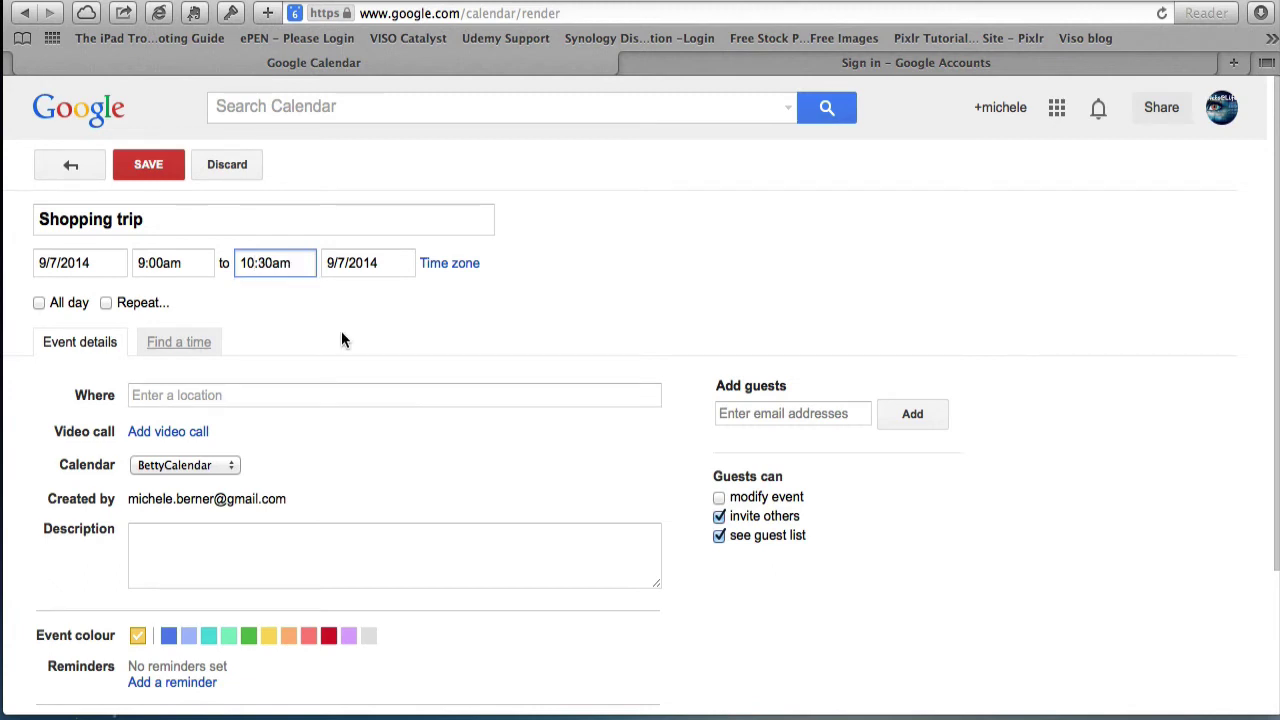
- Set the location to Chadstone Shopping Centre from the 'Chadstone' suggestions
click(144, 396)
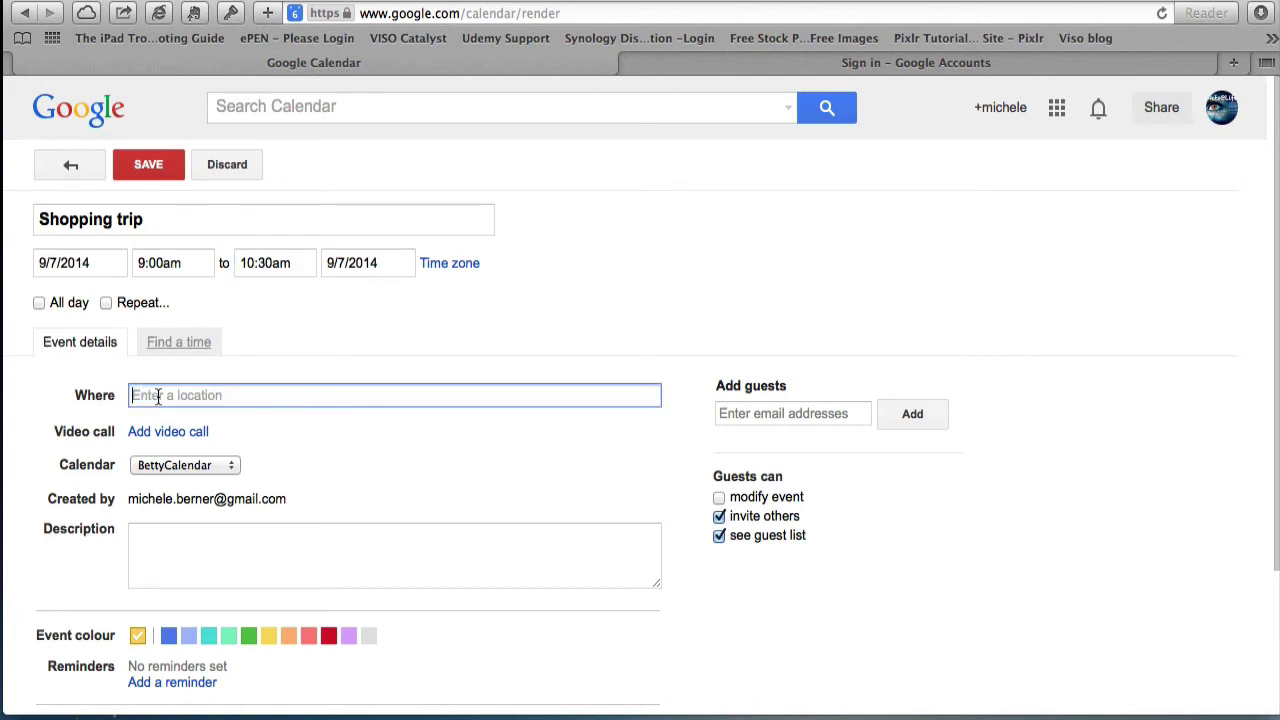
text(Cha)
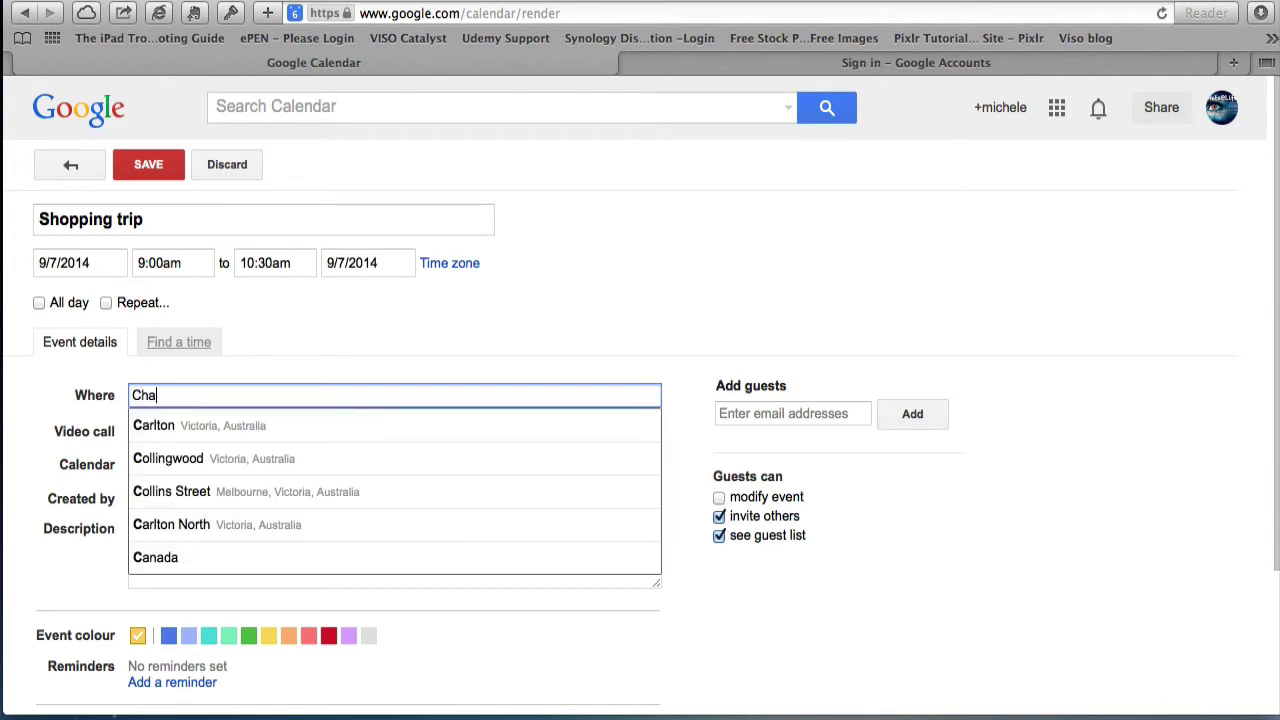
text(dstone)
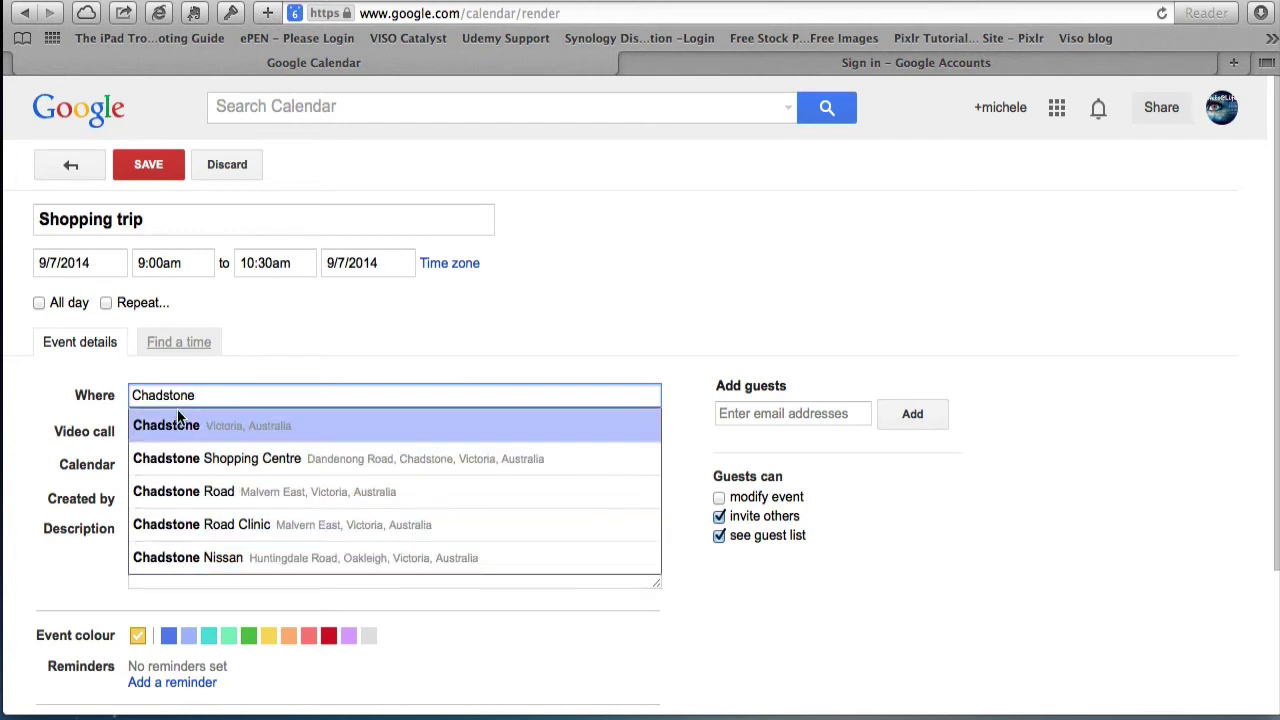
click(184, 456)
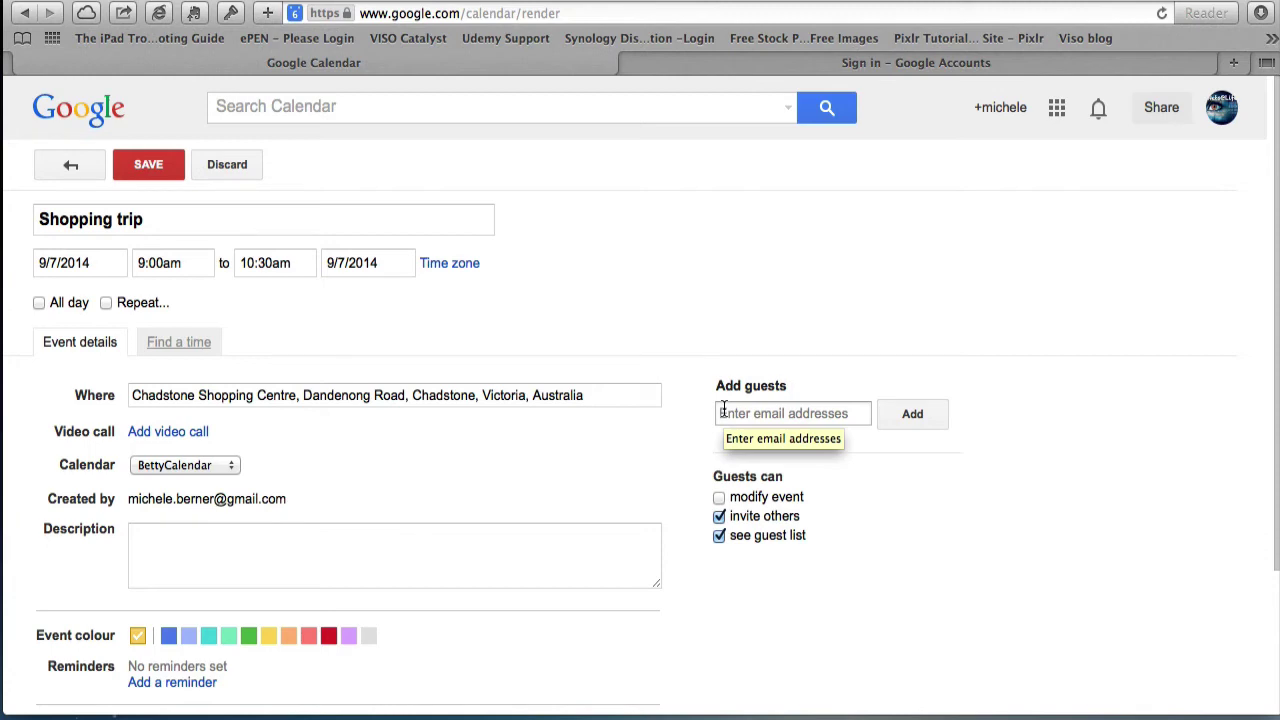
- Add an email reminder 1 hour before the Shopping trip and save the event
scroll(128, 457, down, 3)
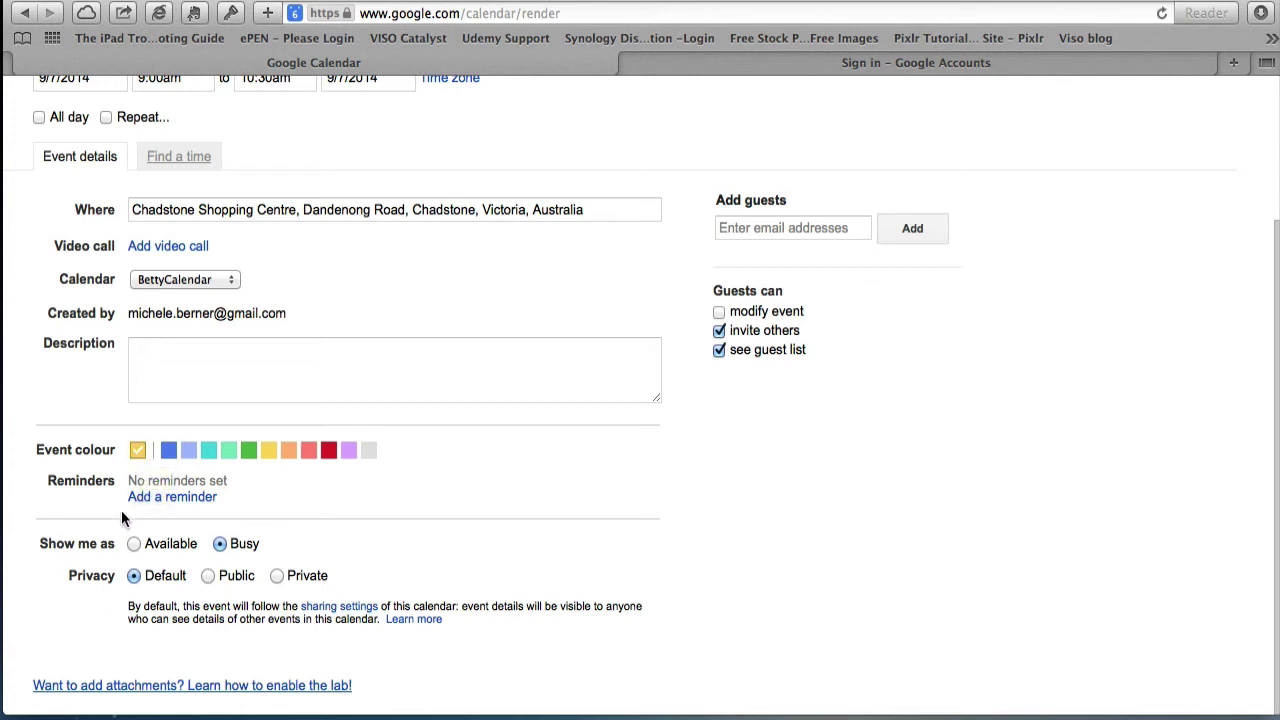
click(140, 497)
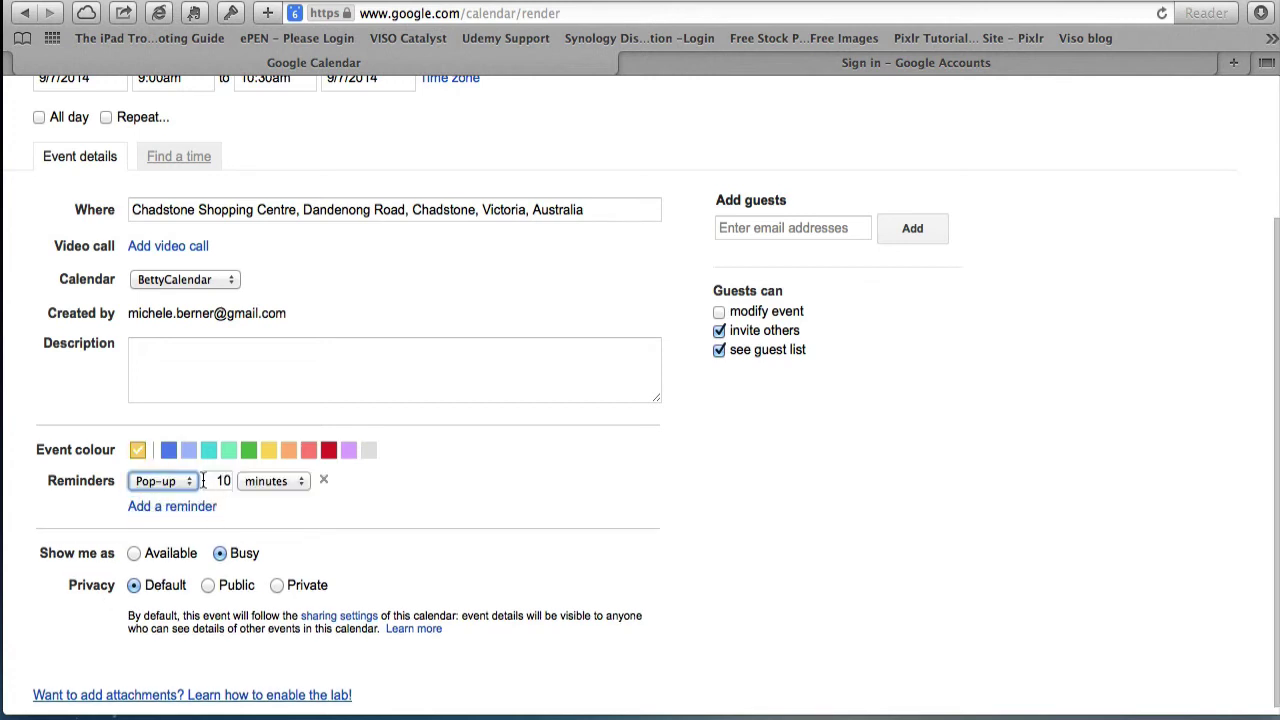
click(192, 478)
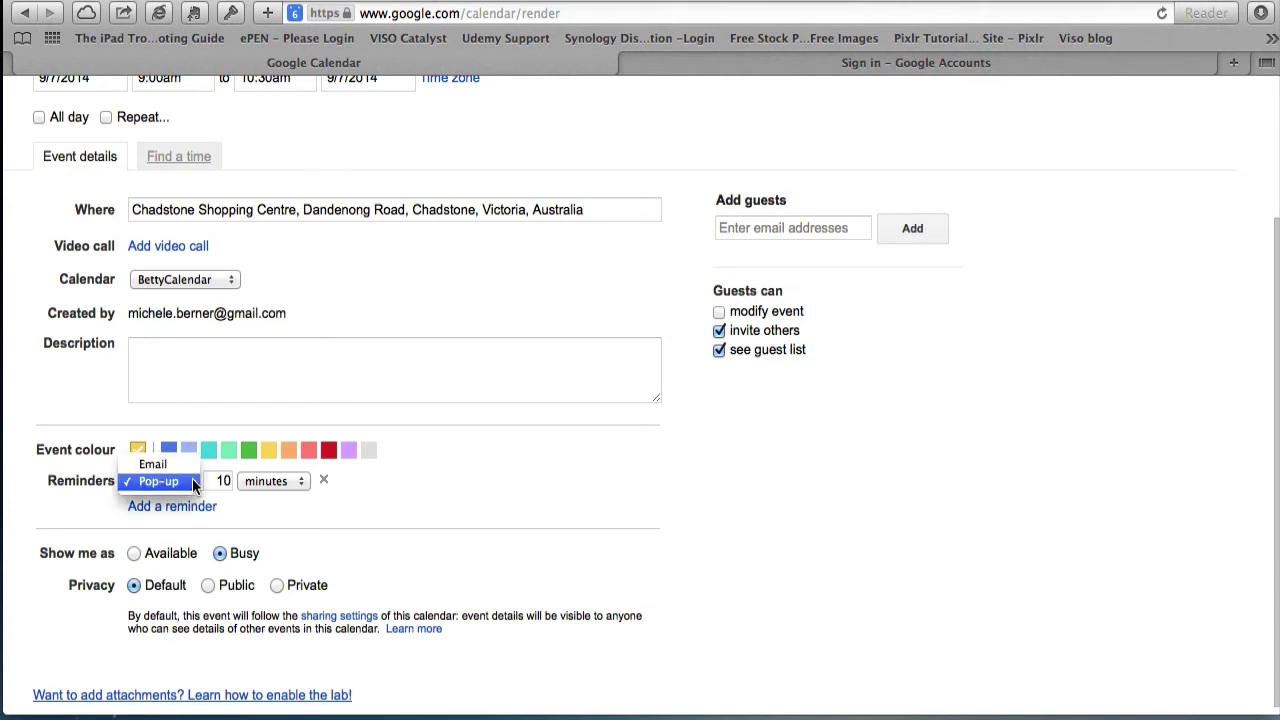
click(196, 481)
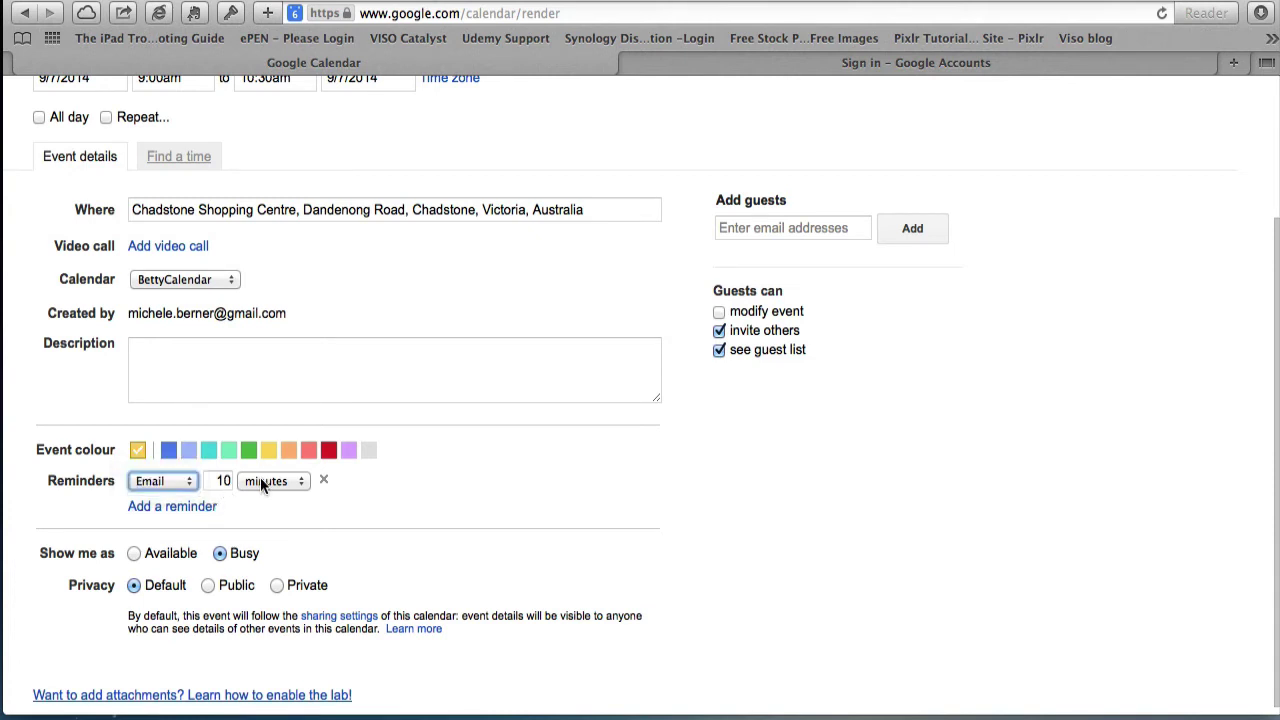
click(303, 483)
click(226, 498)
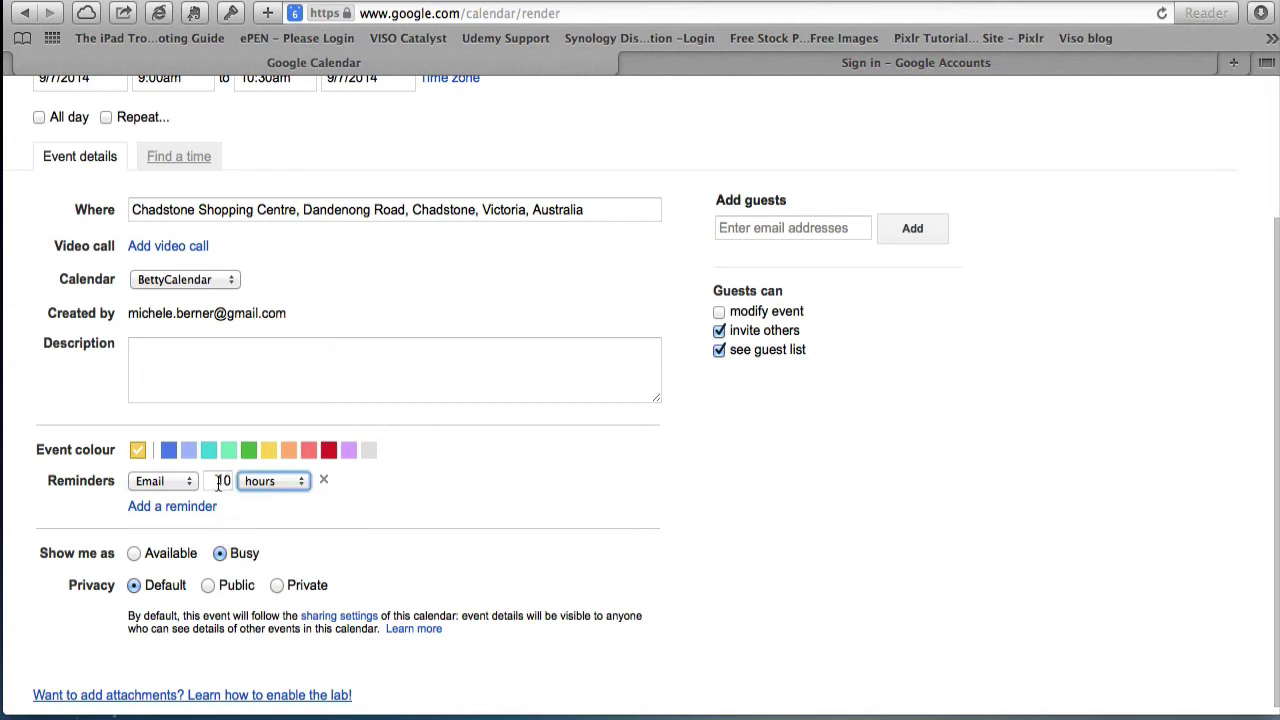
double_click(230, 481)
text(1)
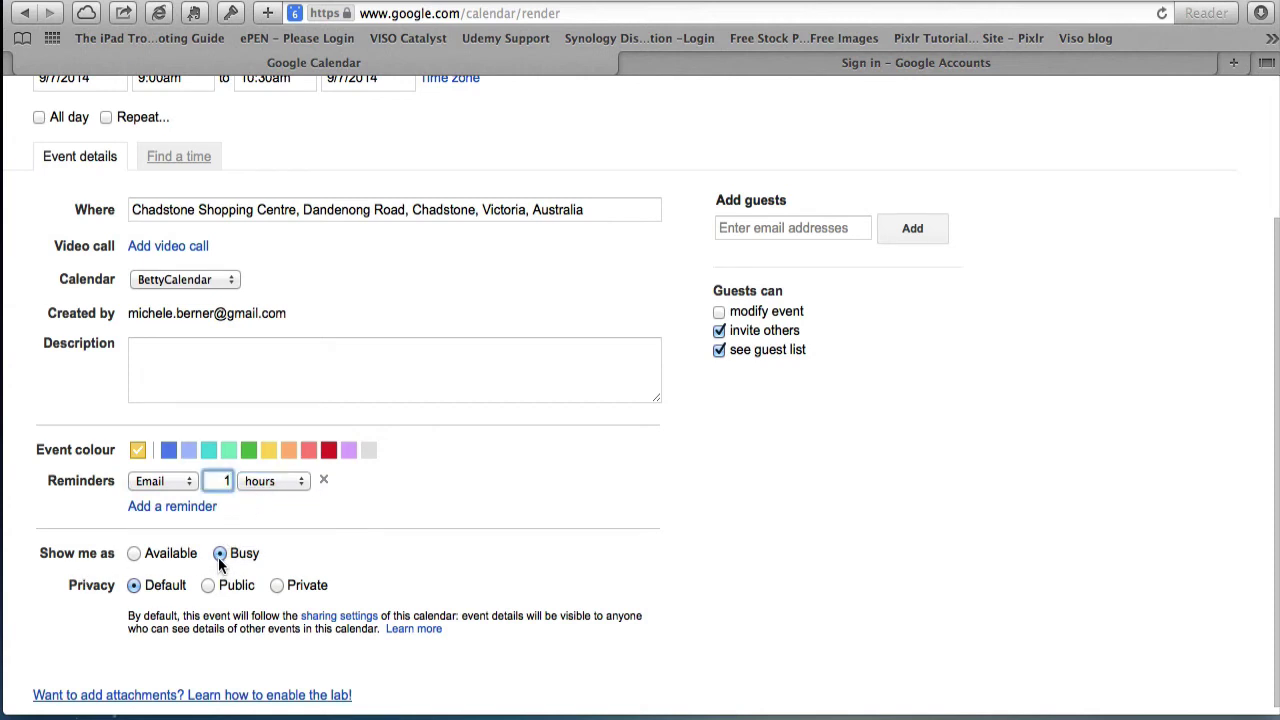
scroll(192, 642, down, 1)
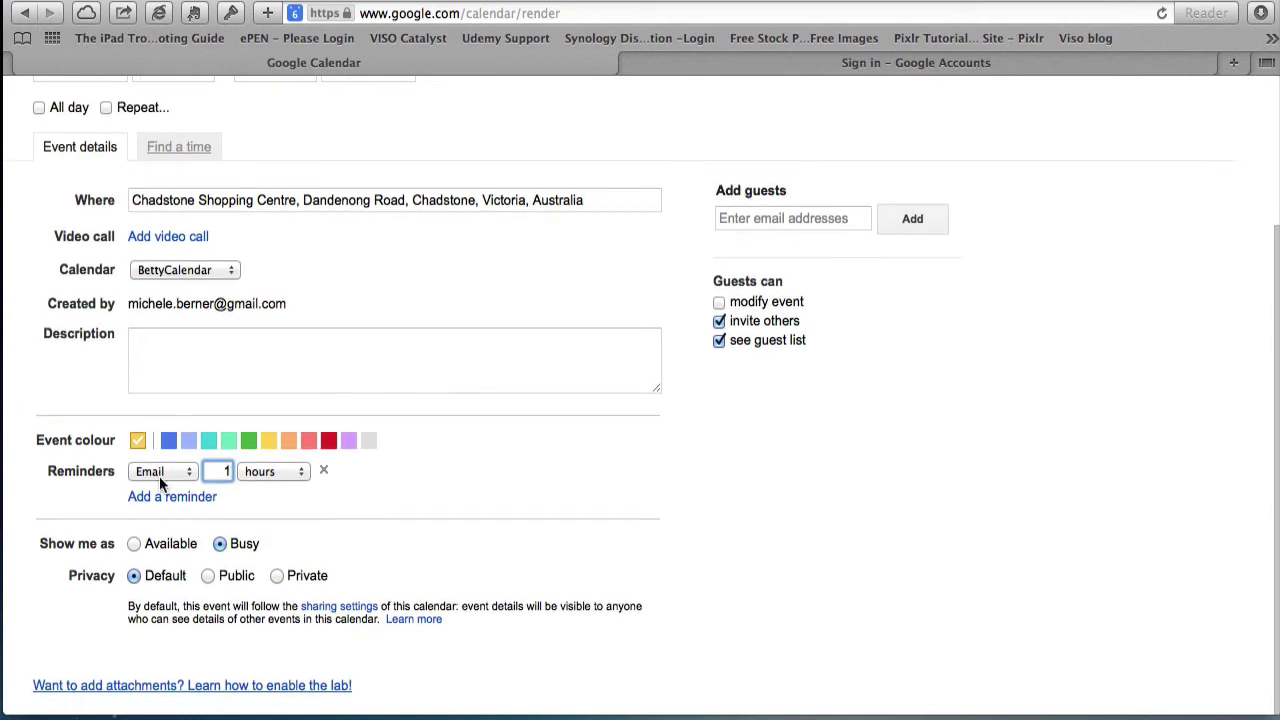
scroll(159, 476, up, 3)
click(150, 165)
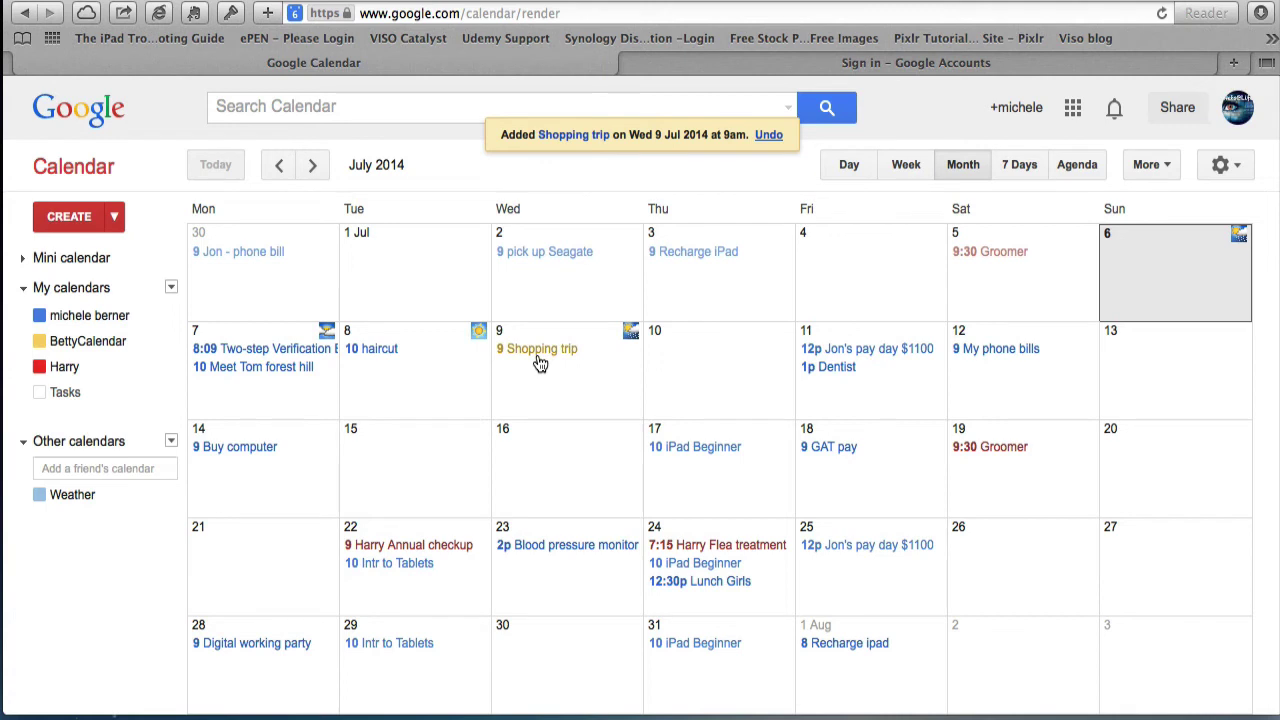
- Sign in to the second Google account on the sign-in tab
click(926, 62)
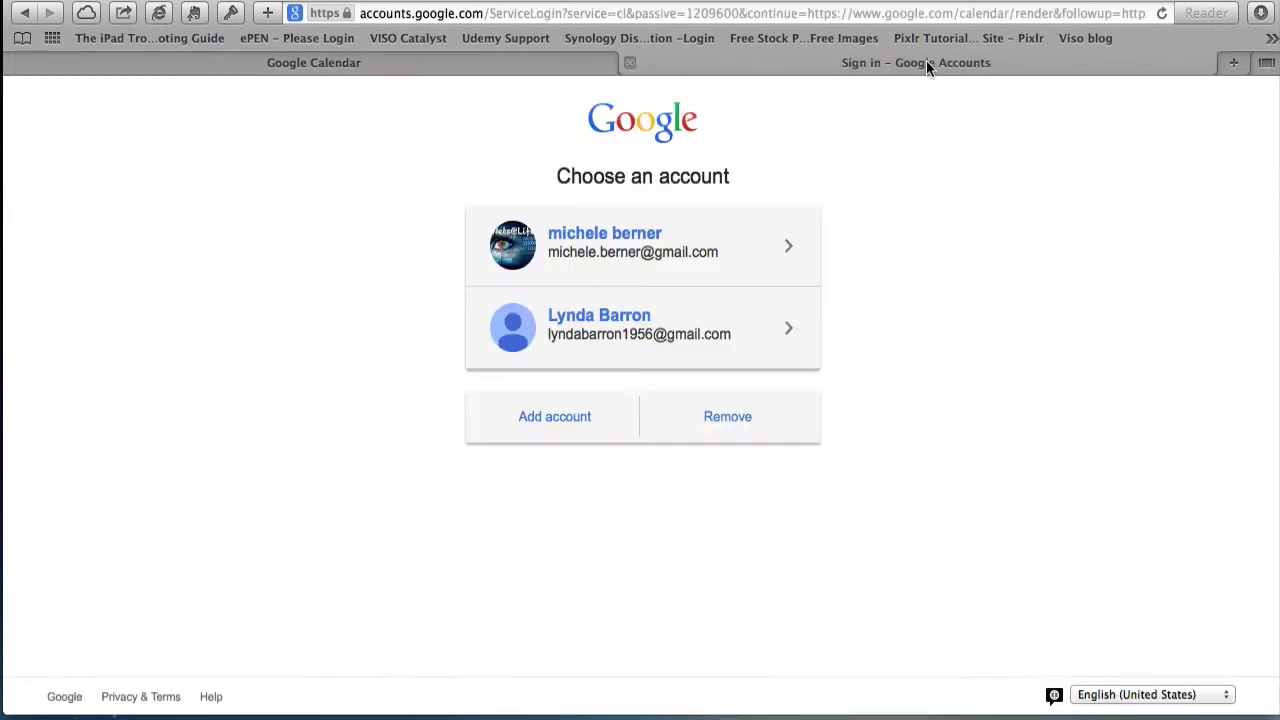
click(586, 334)
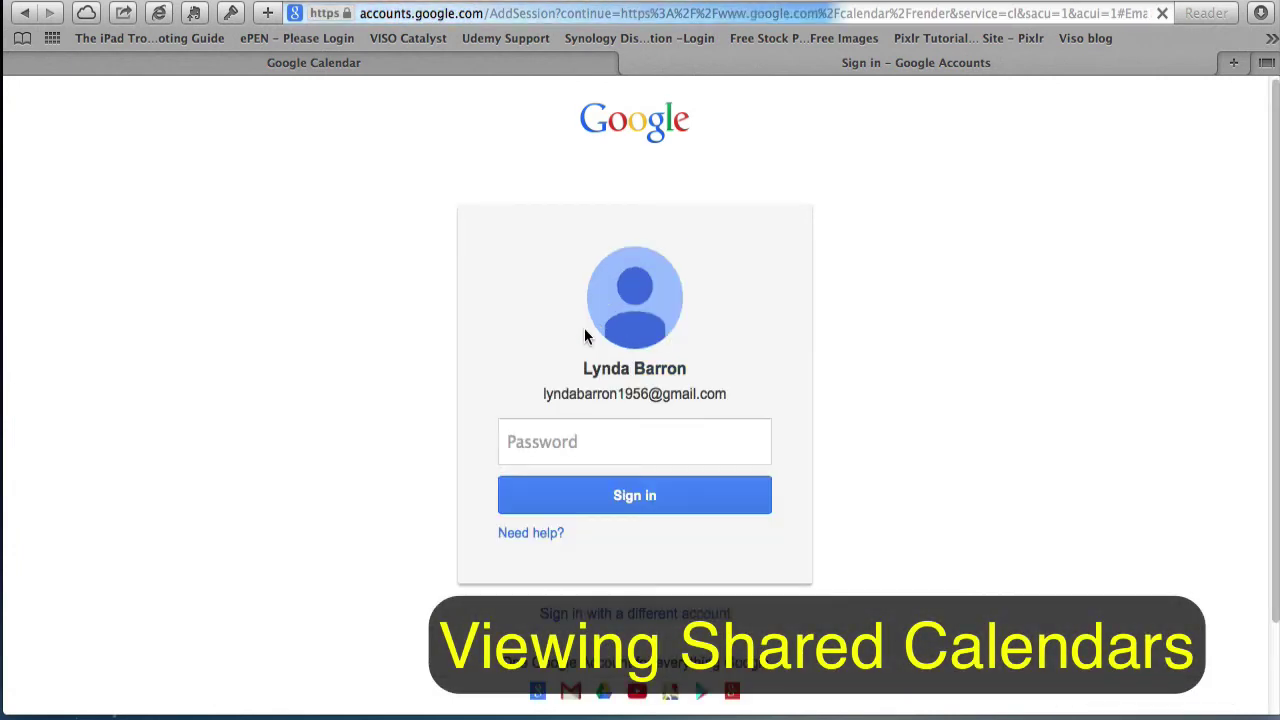
key(Return)
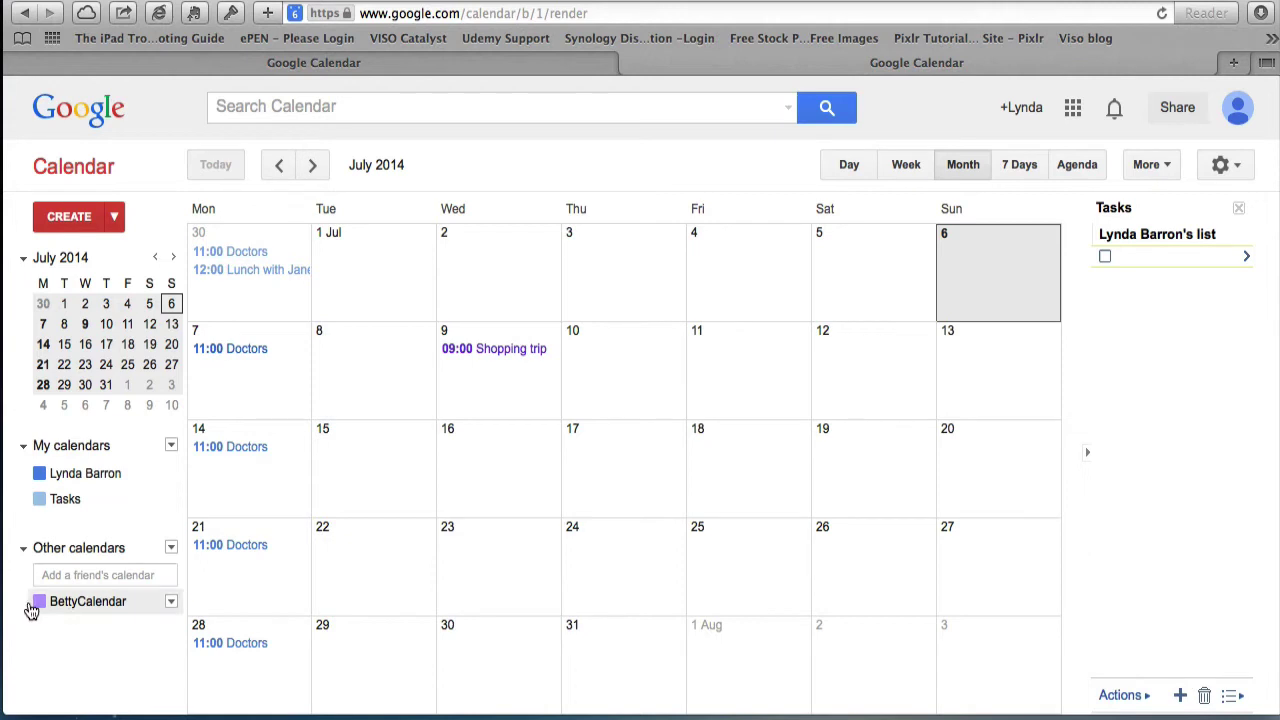
- Colour BettyCalendar yellow, view the Shopping trip details, then return to the original account's tab
click(171, 601)
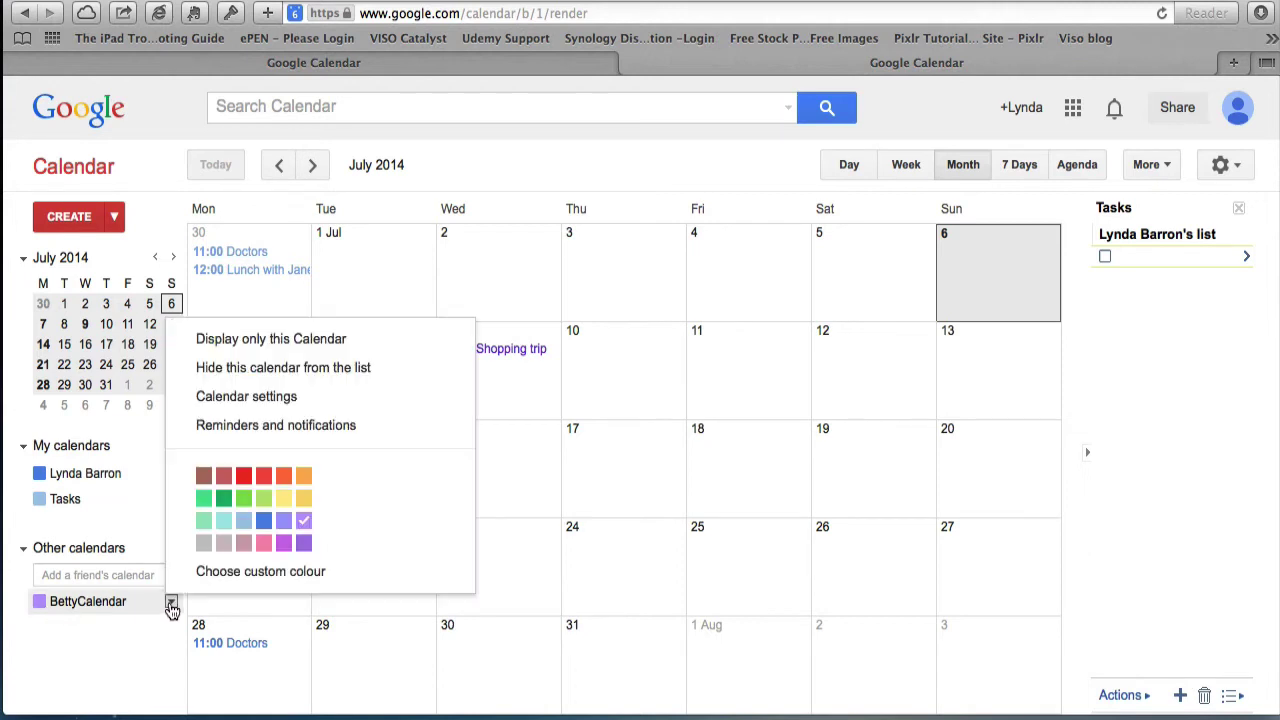
click(303, 497)
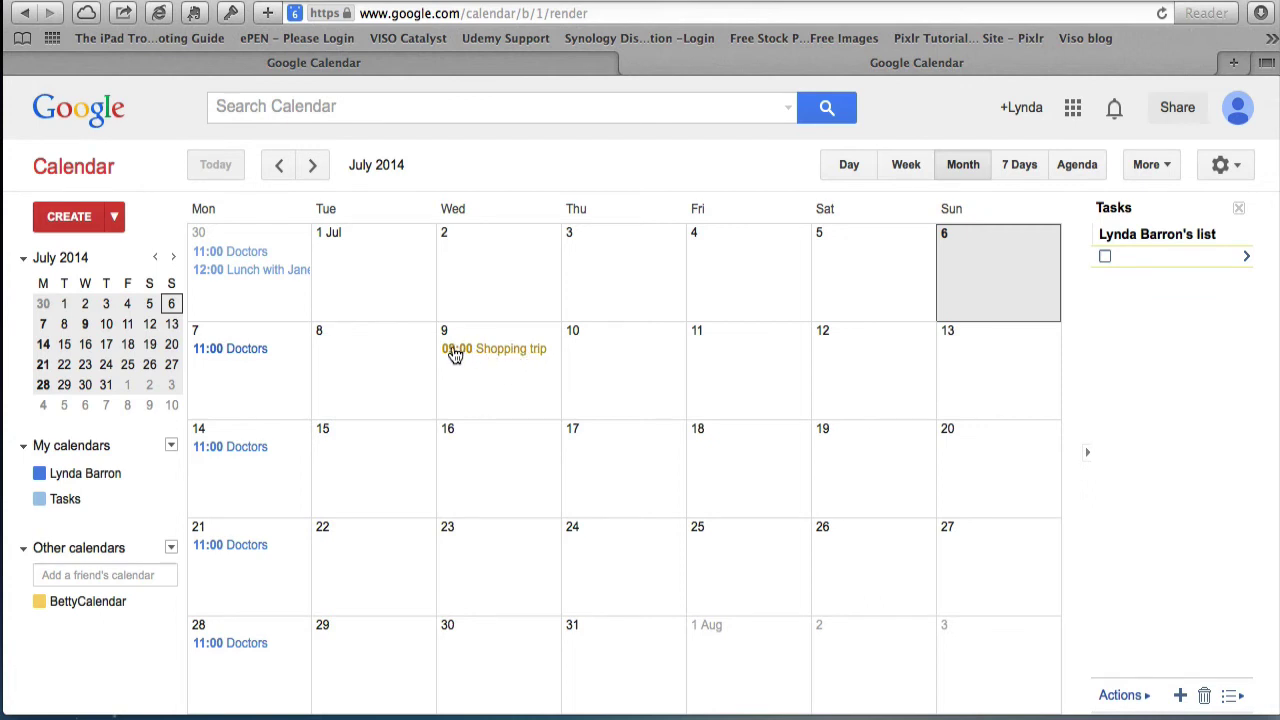
click(496, 358)
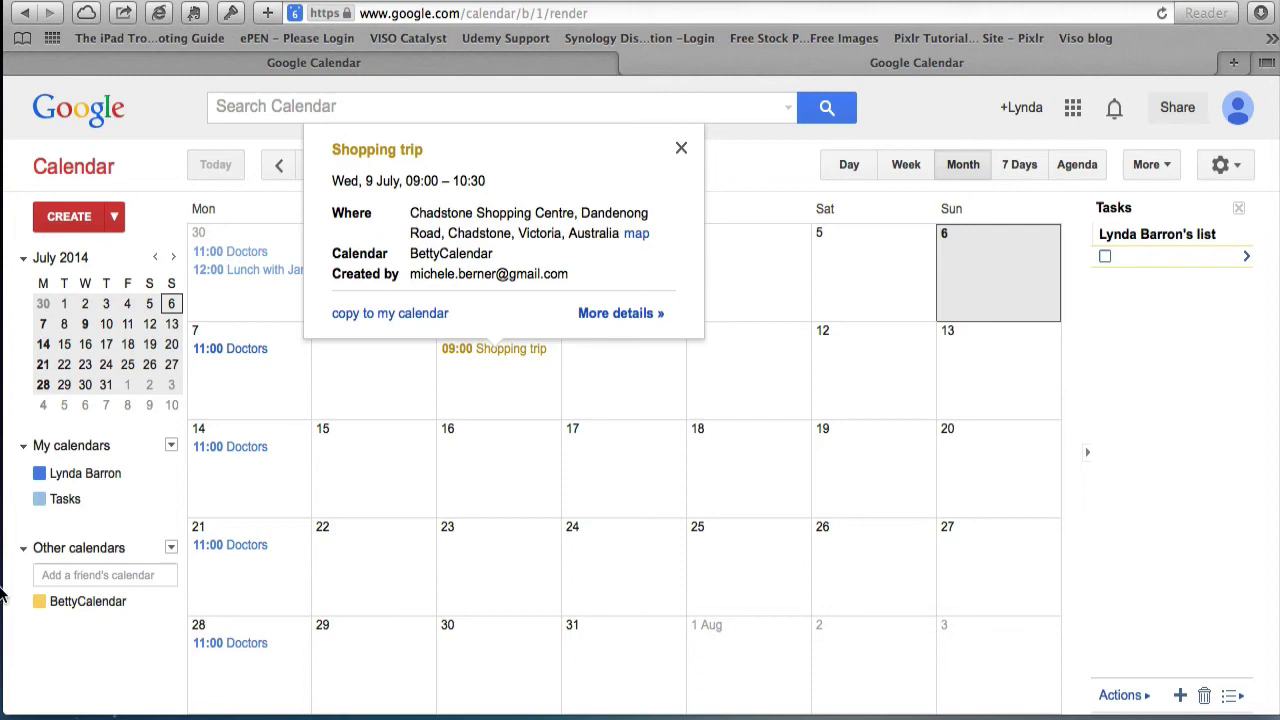
click(250, 64)
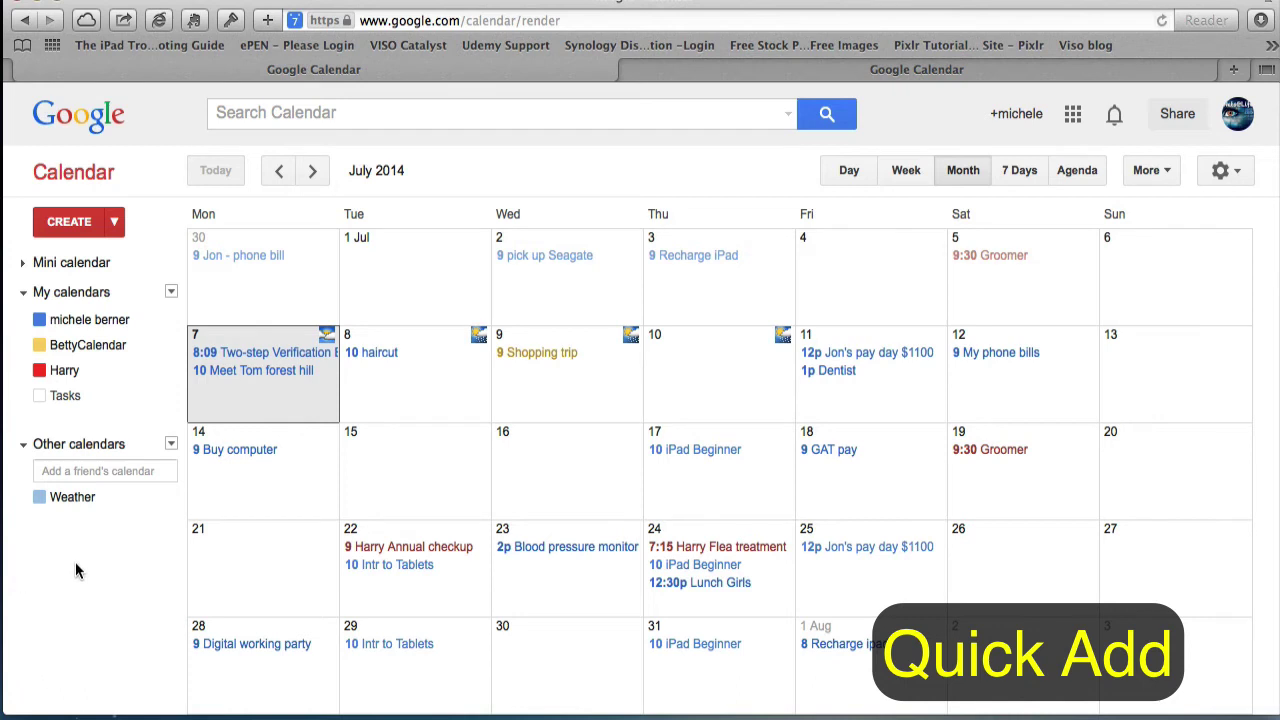
- Quick-add a lunch event with a contact for Tuesday 12.30pm, landing on Tue 8 July
click(115, 222)
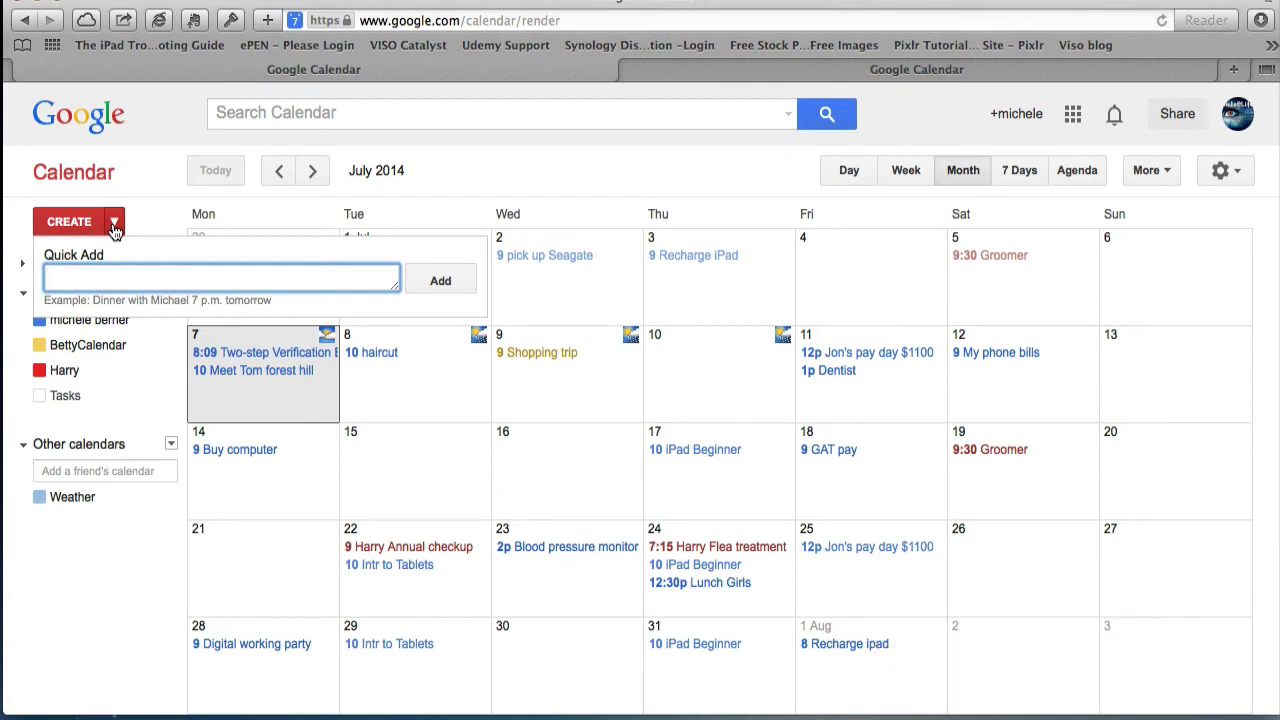
text(lunch with Janine)
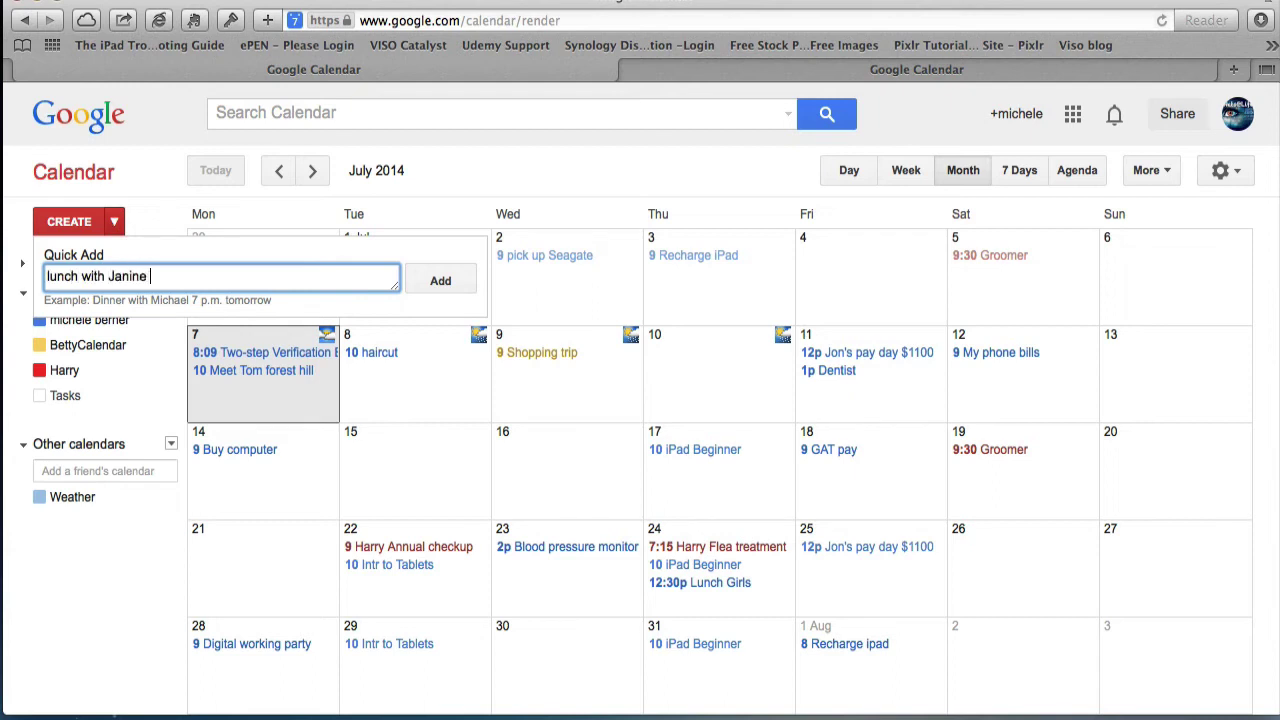
text( tuesday 12.30)
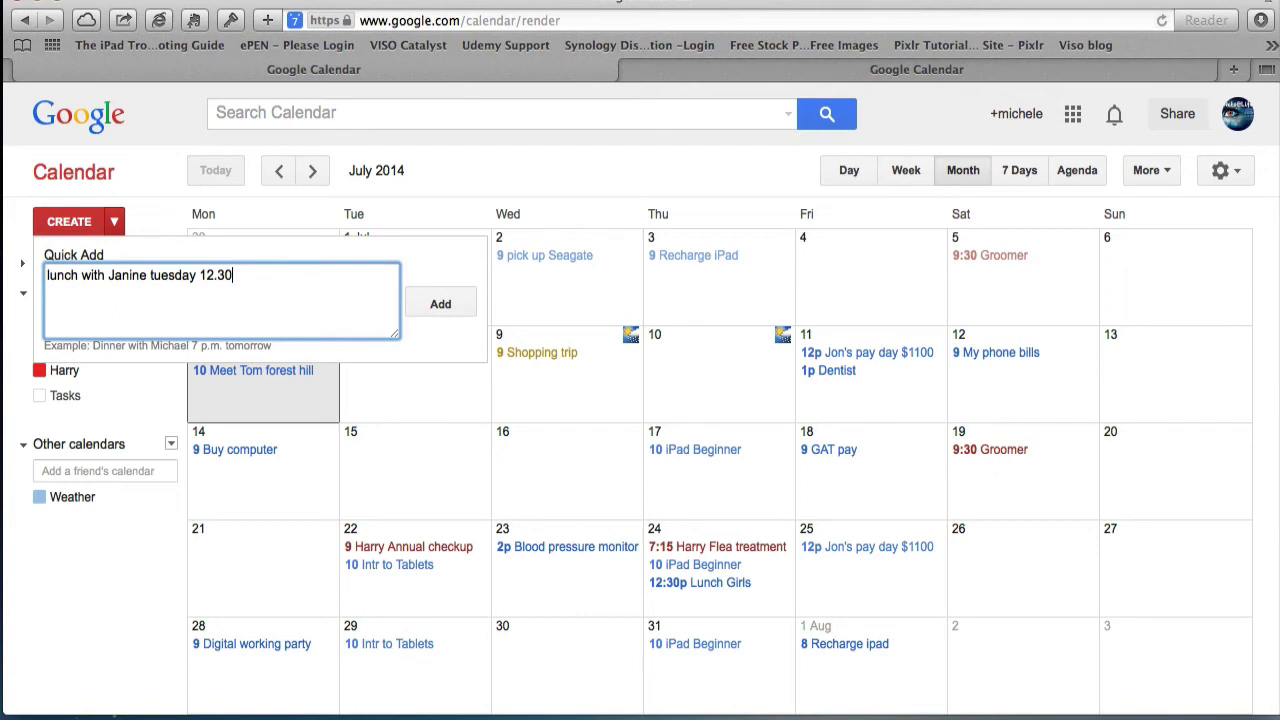
text(pm)
click(445, 314)
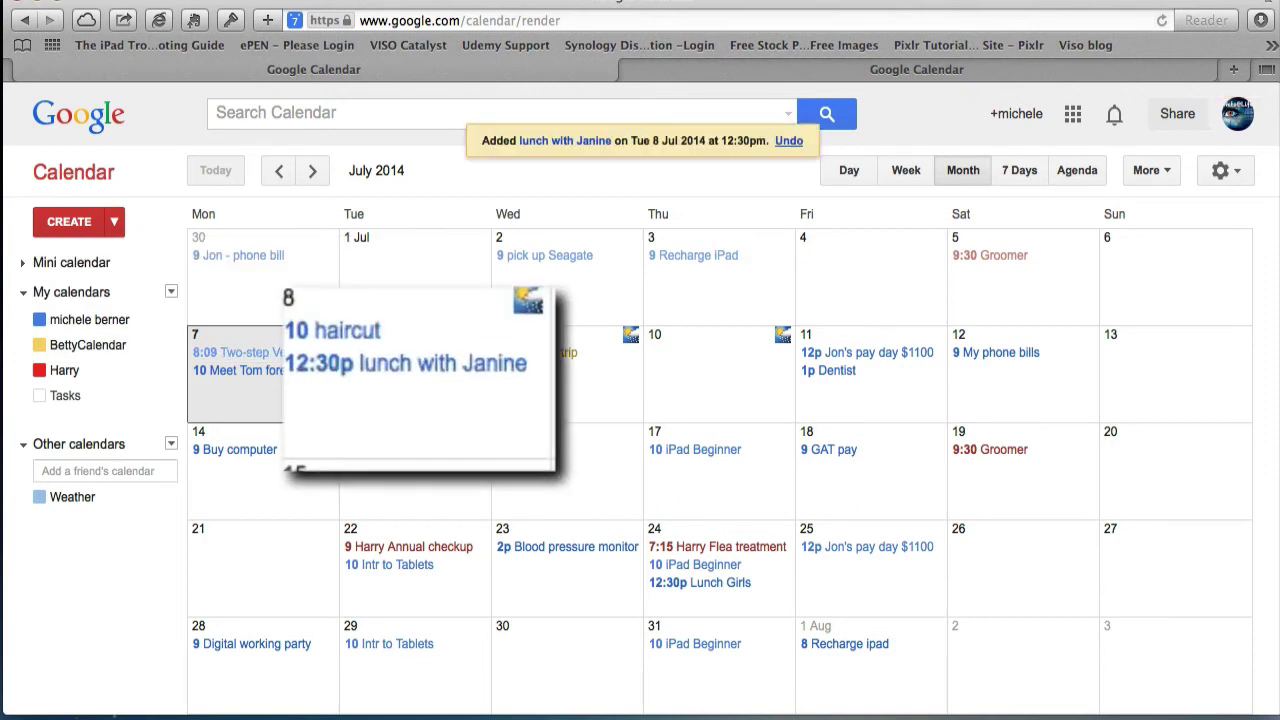
- In the lunch event's full editor, check the location field and keep its original calendar
click(402, 372)
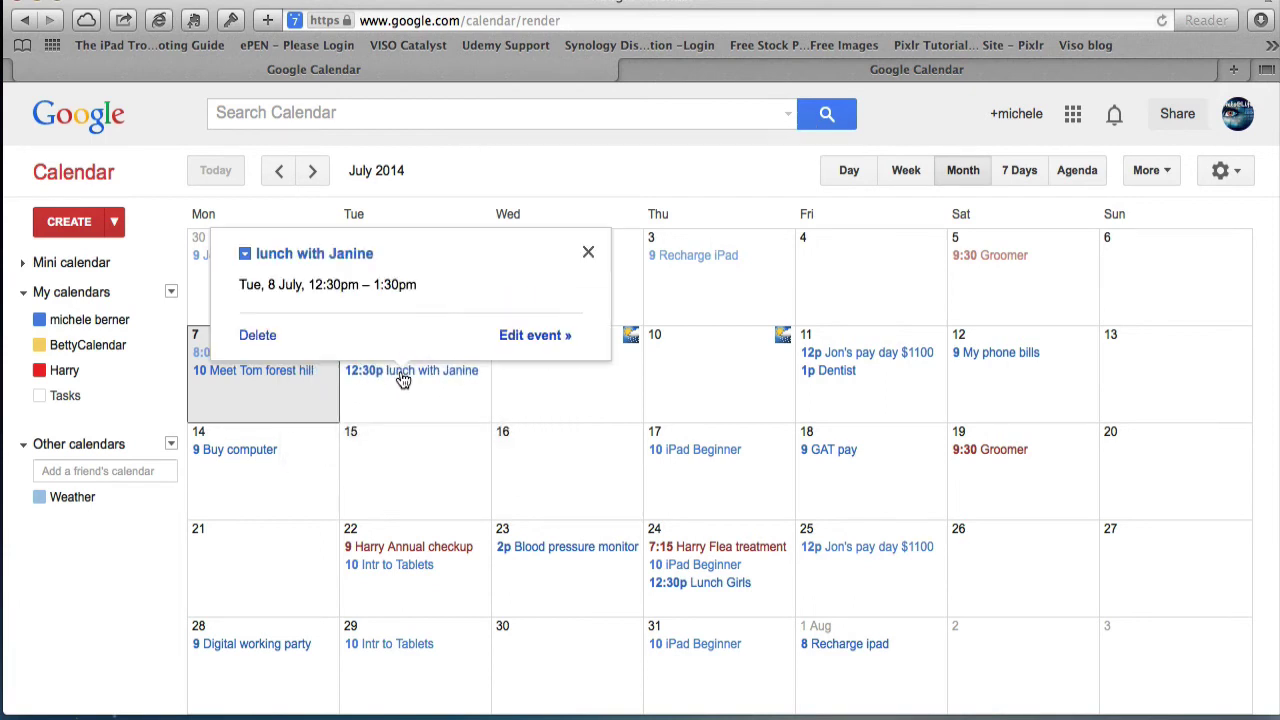
click(514, 338)
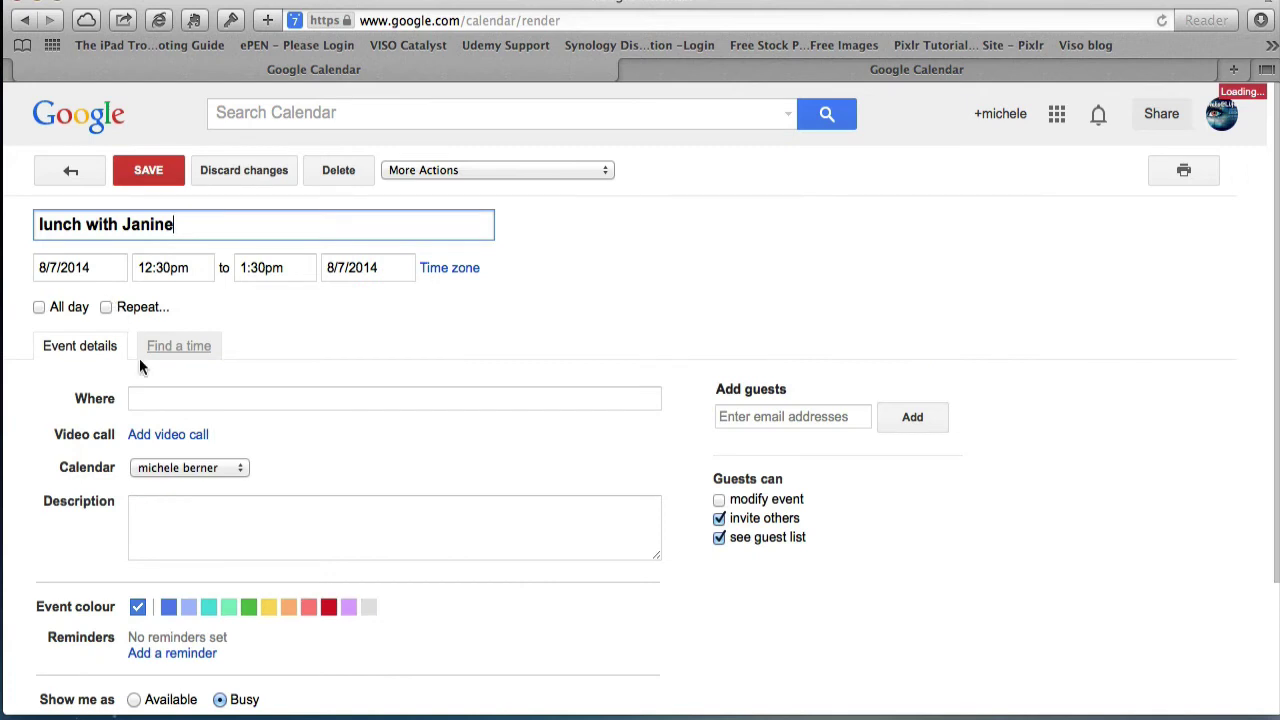
click(146, 396)
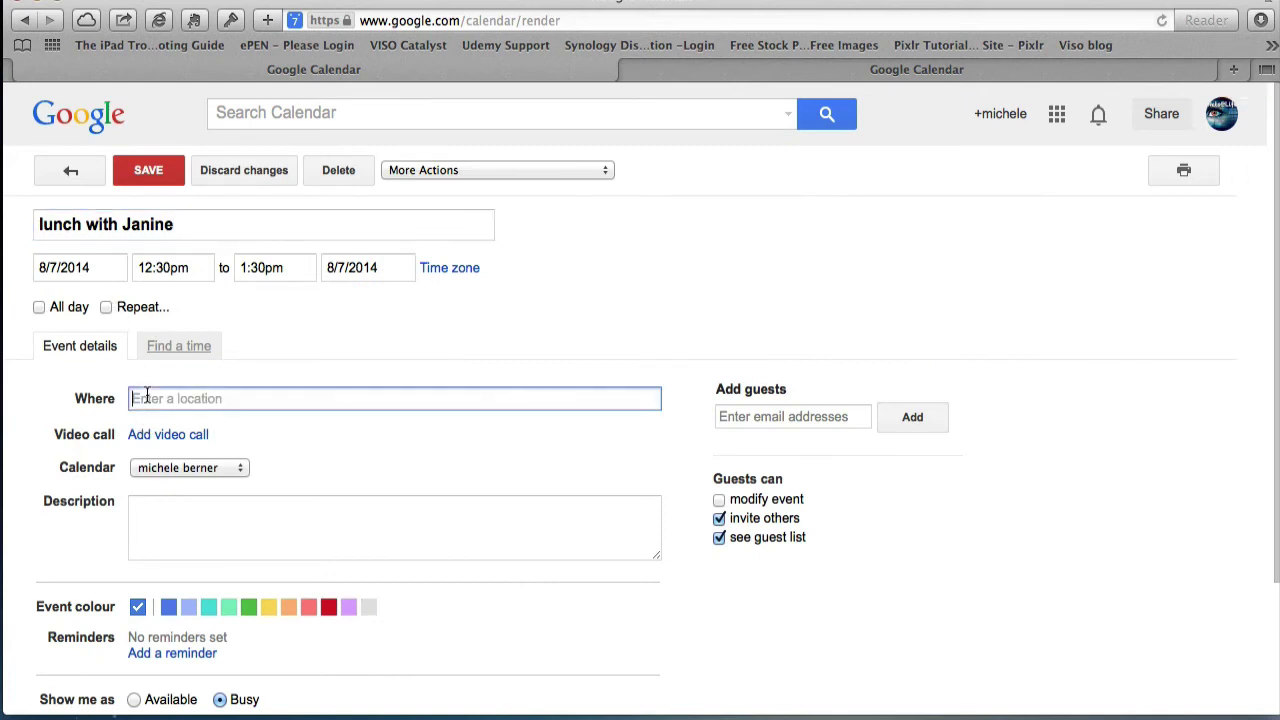
click(237, 467)
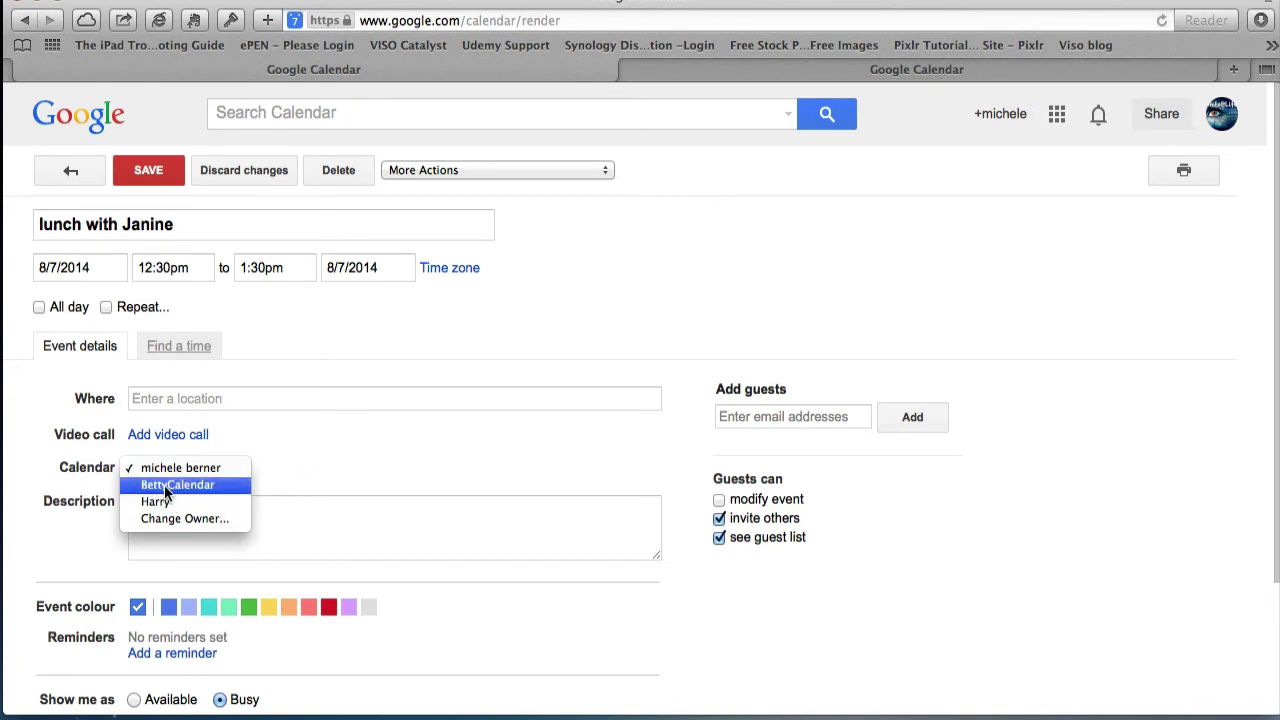
click(305, 322)
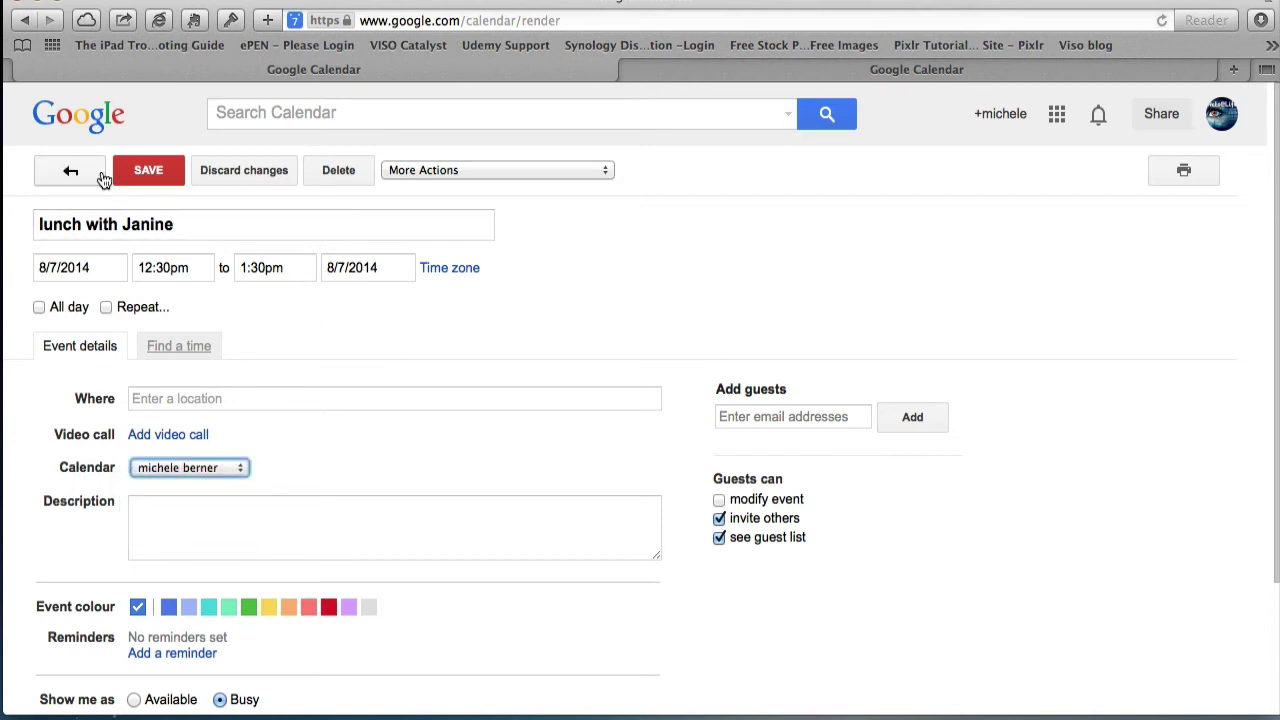
- Save the lunch event, drag it between days, and begin a new event on Wed 16 July
click(148, 177)
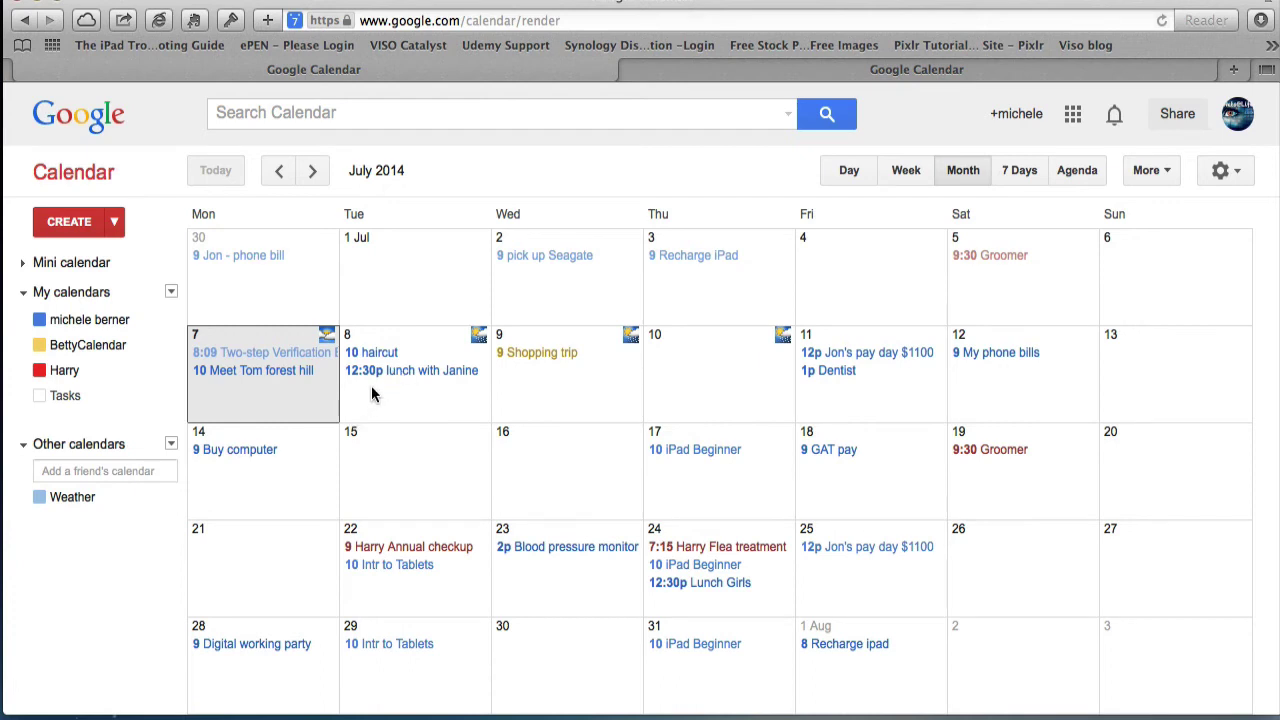
drag(380, 372, 408, 386)
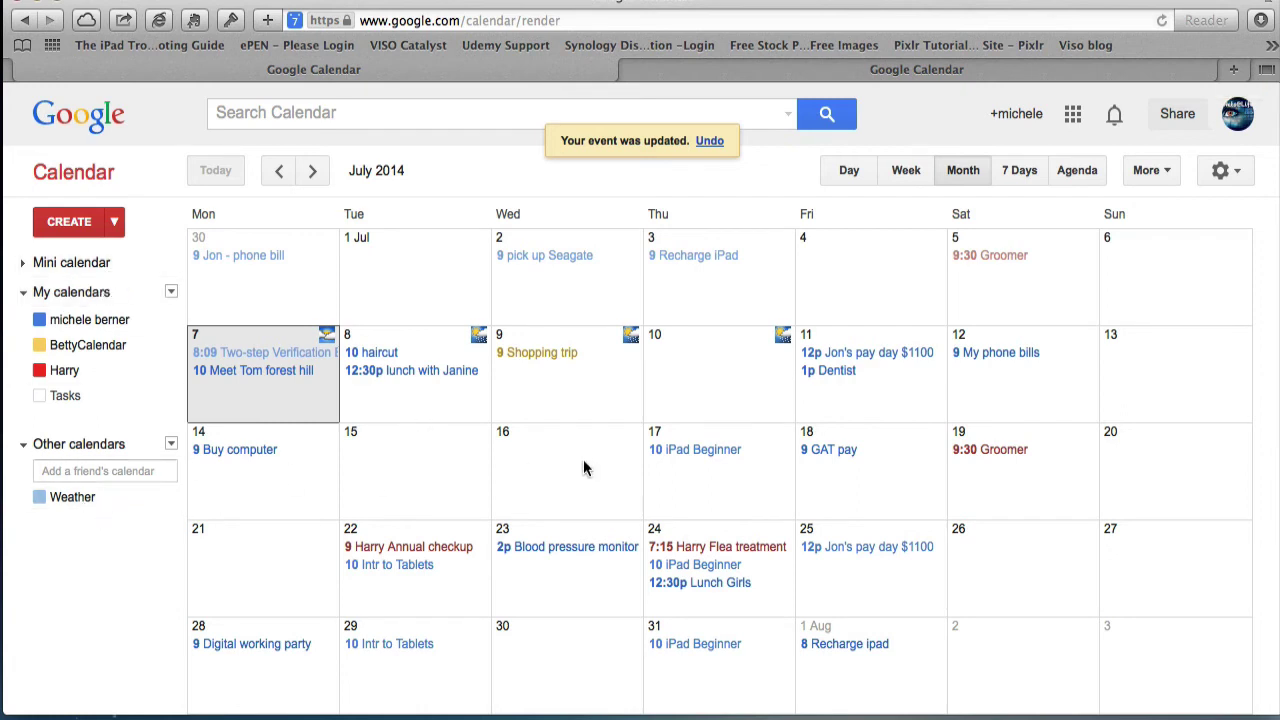
click(546, 446)
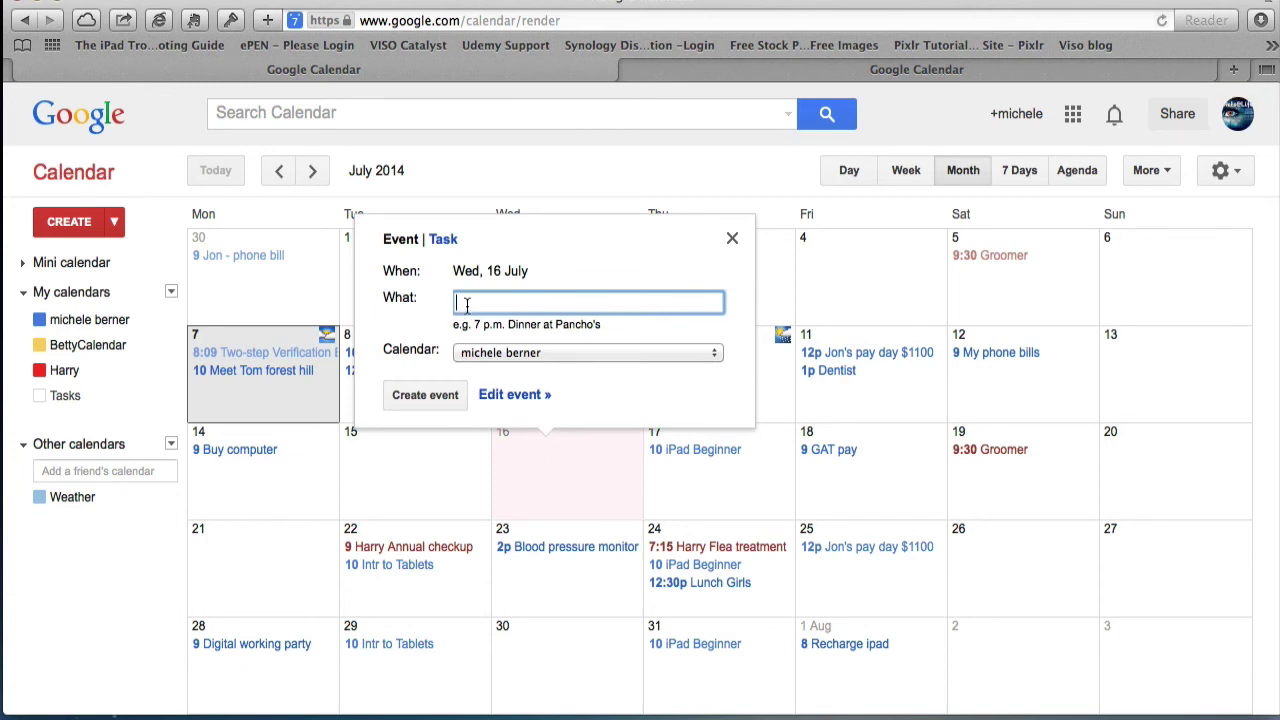
- Name the 16/7/2014 event 'Holiday', set its location to Queensland, Australia, and untick All day
text(Holiday)
click(514, 395)
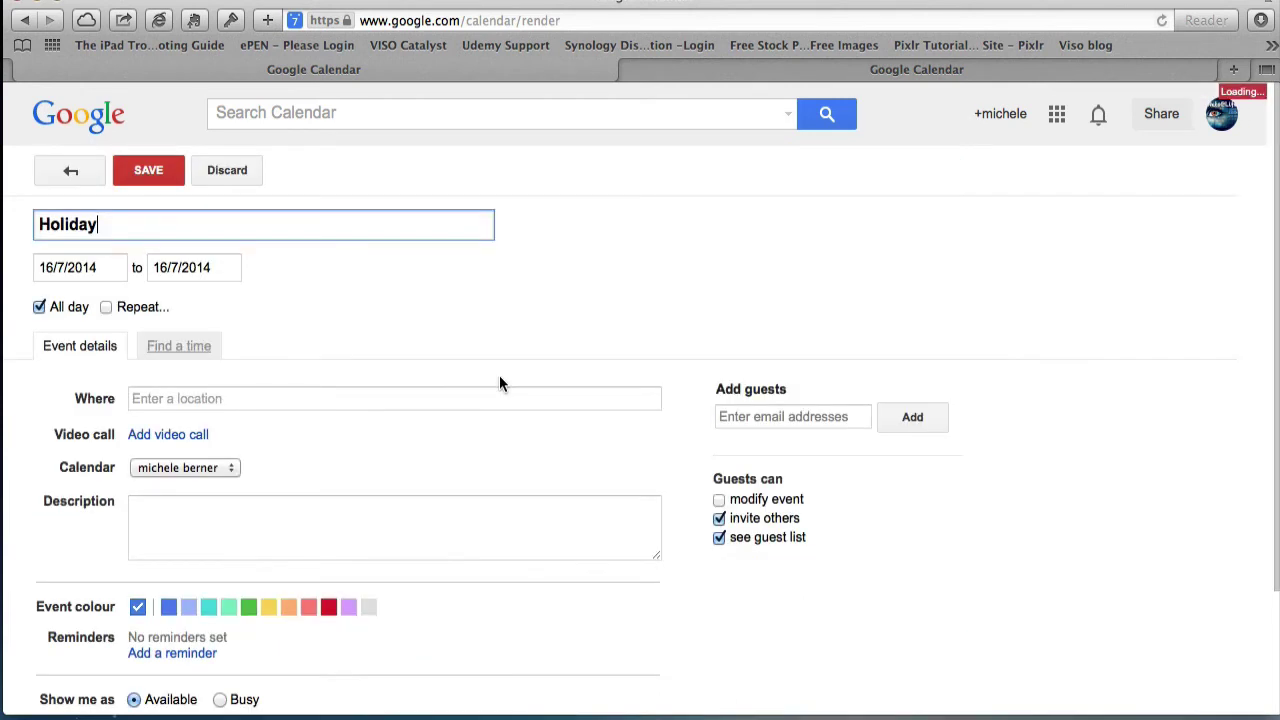
click(157, 397)
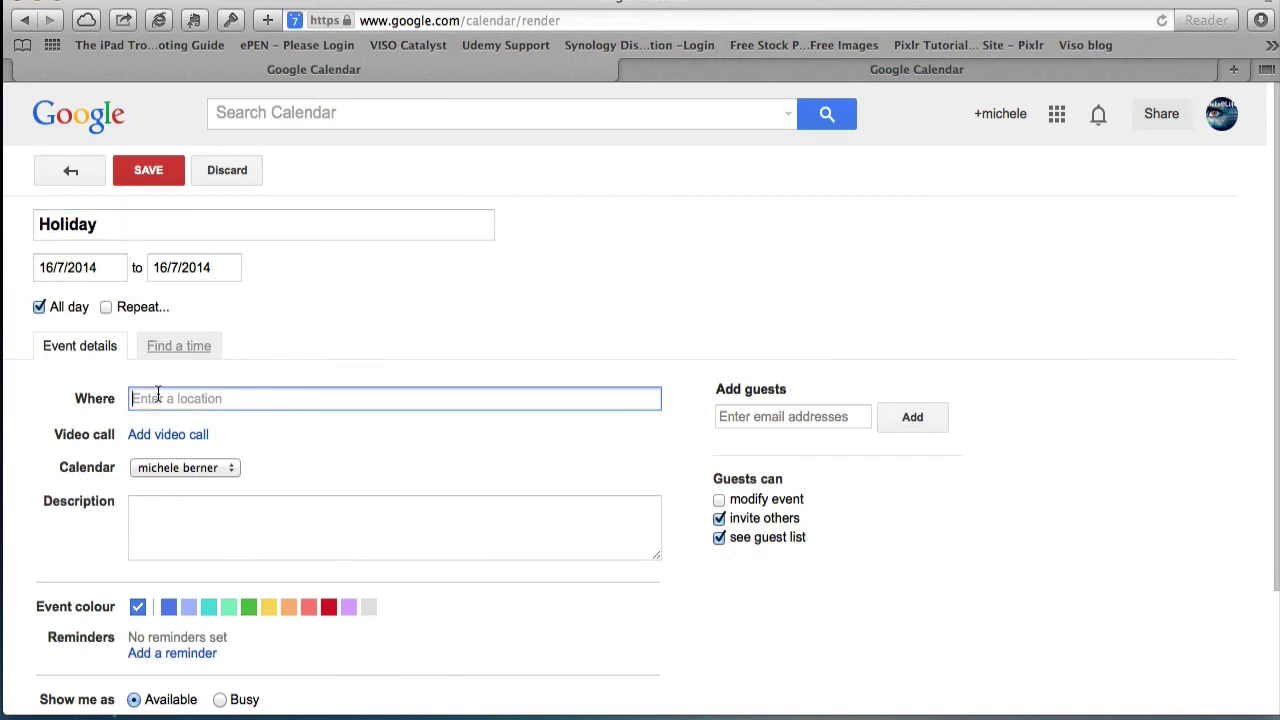
text(Queensland)
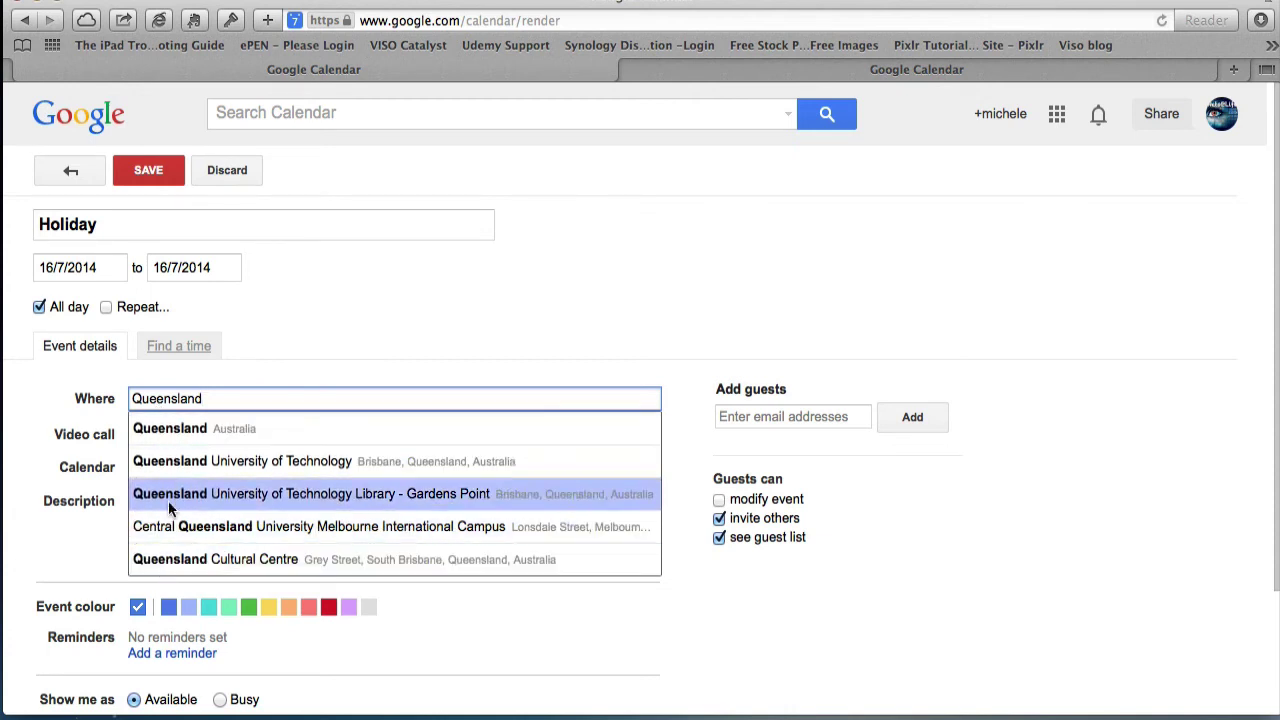
click(171, 428)
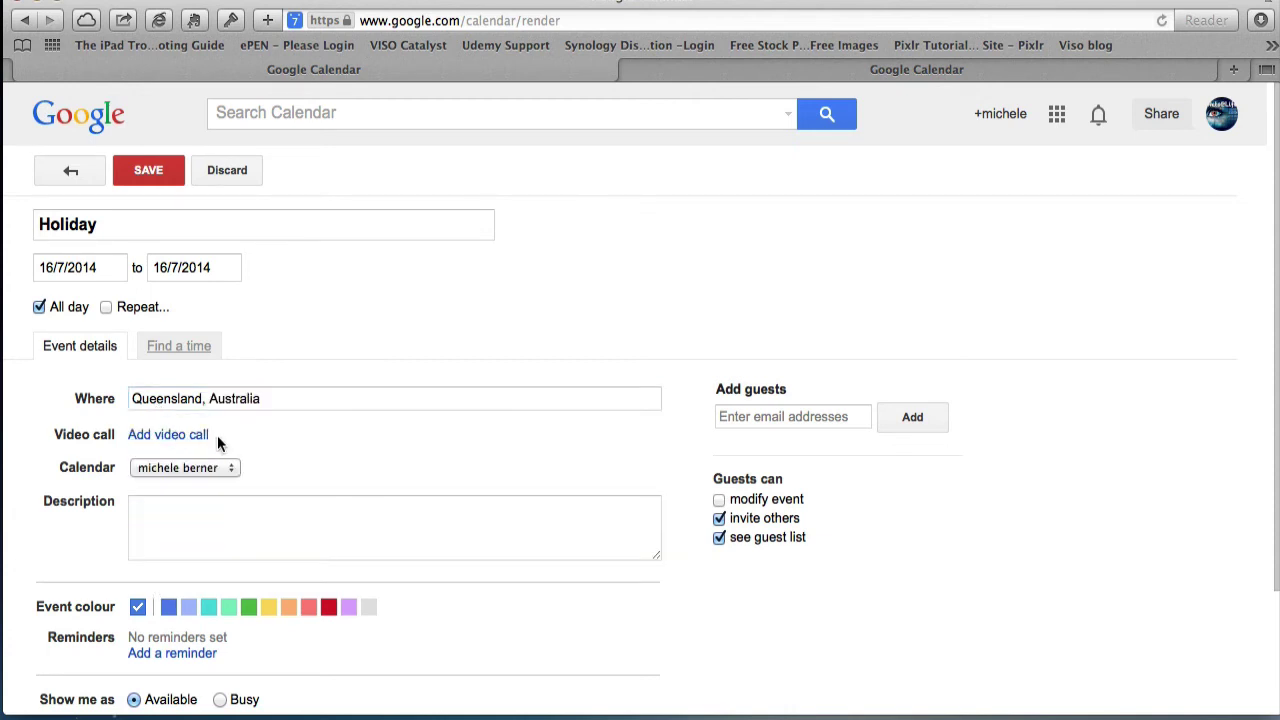
click(196, 548)
click(247, 627)
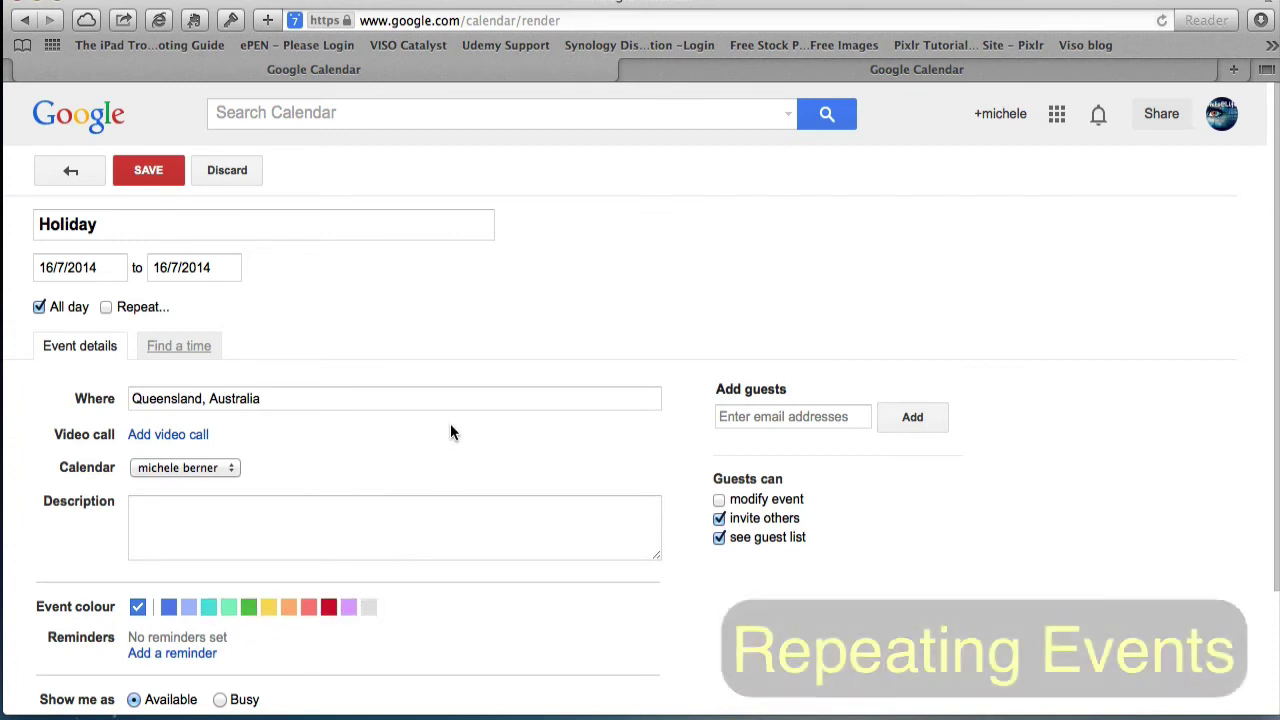
click(39, 307)
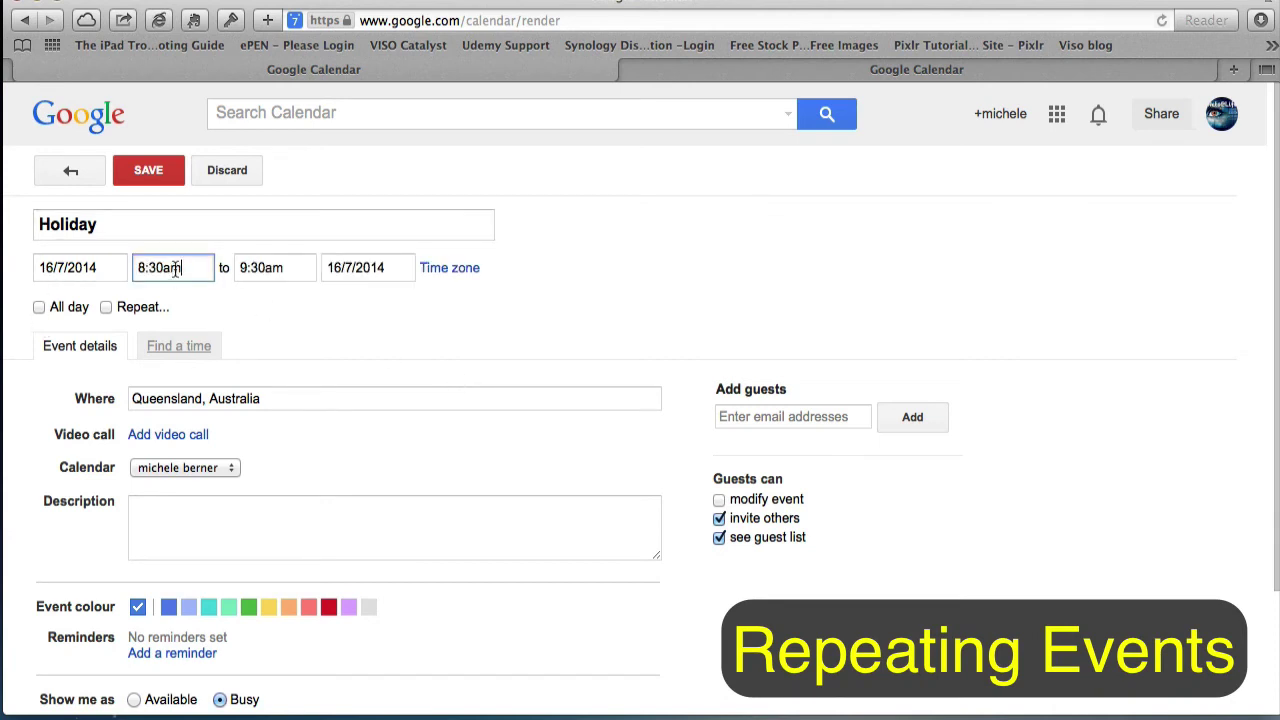
- Make the Holiday repeat daily, ending on 30 July 2014, and save it
click(106, 307)
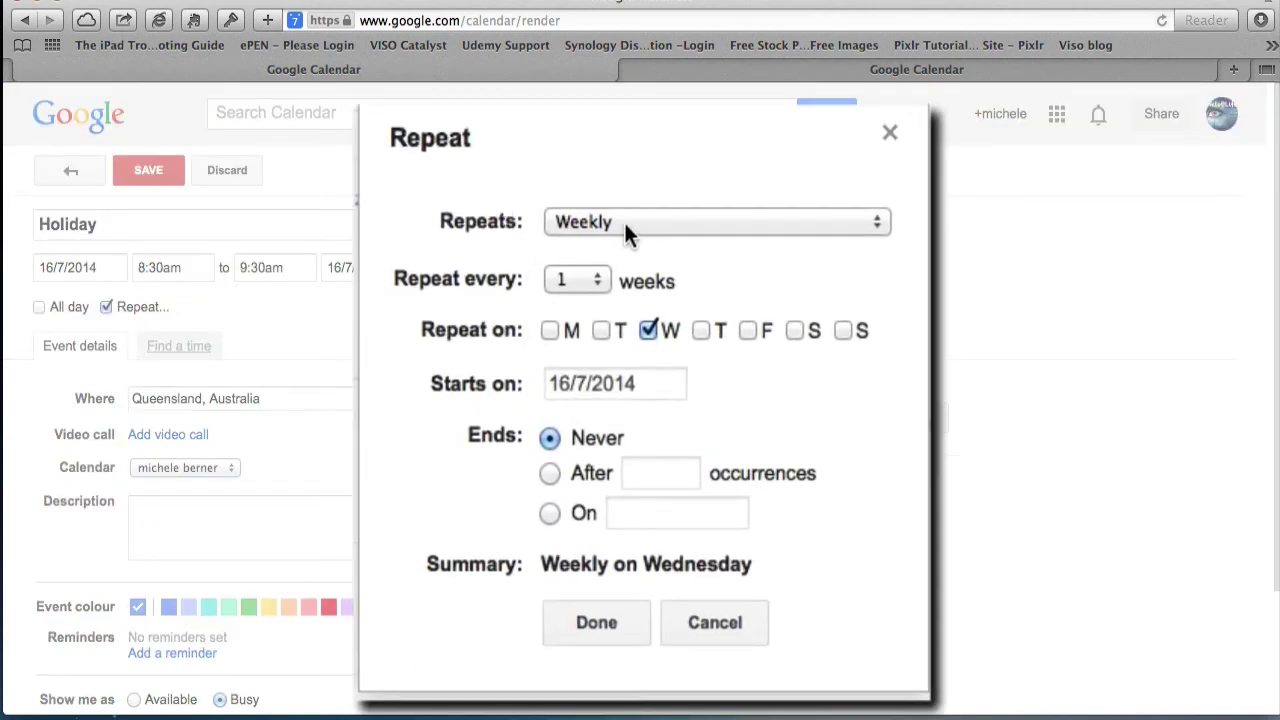
click(880, 224)
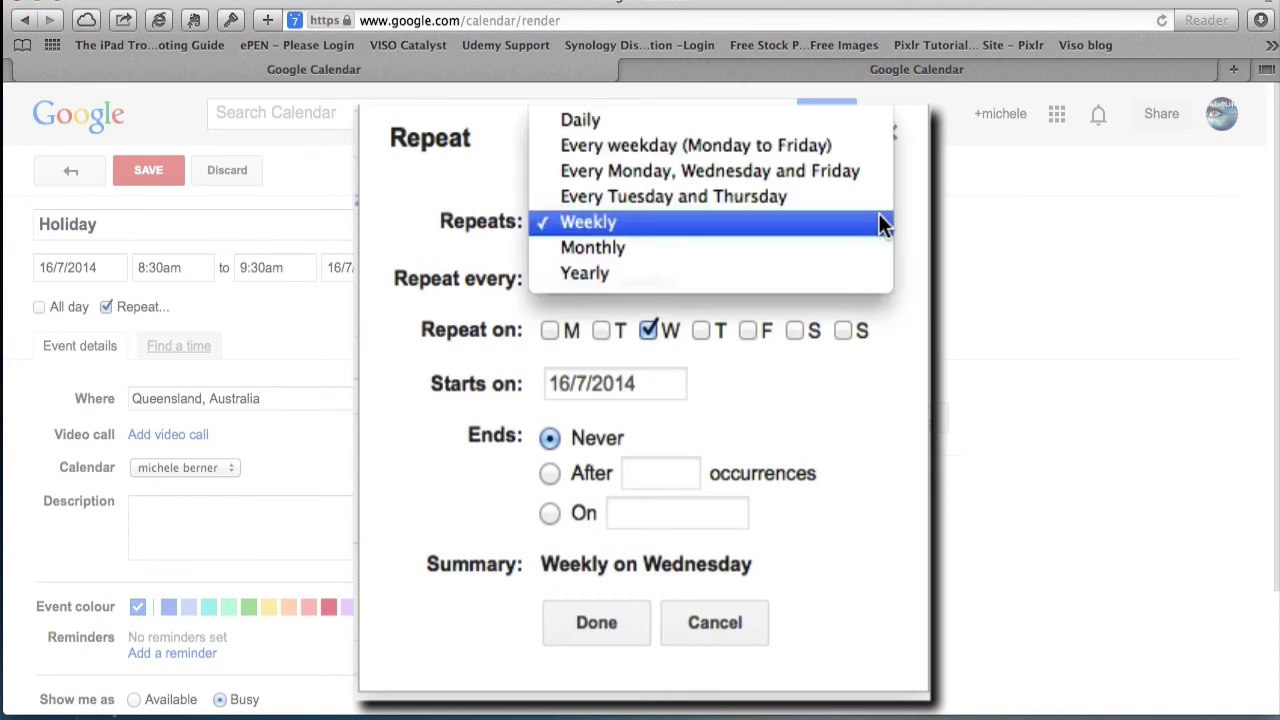
click(591, 124)
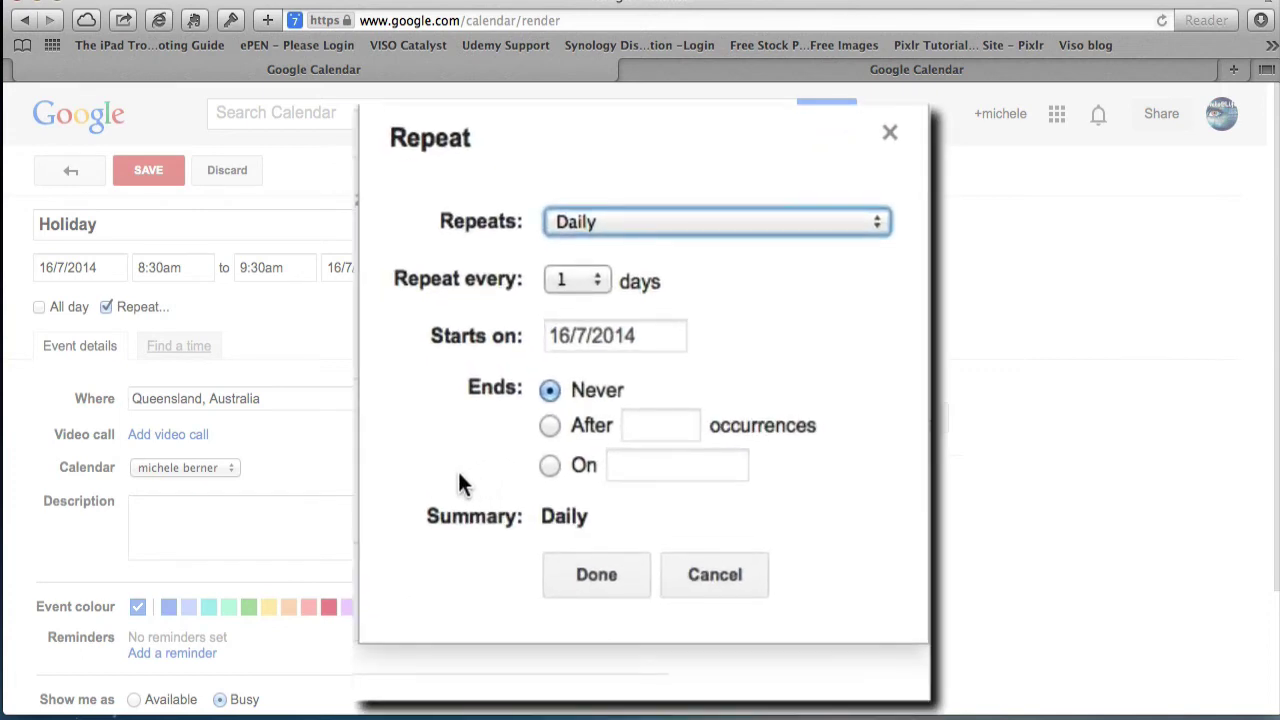
click(538, 433)
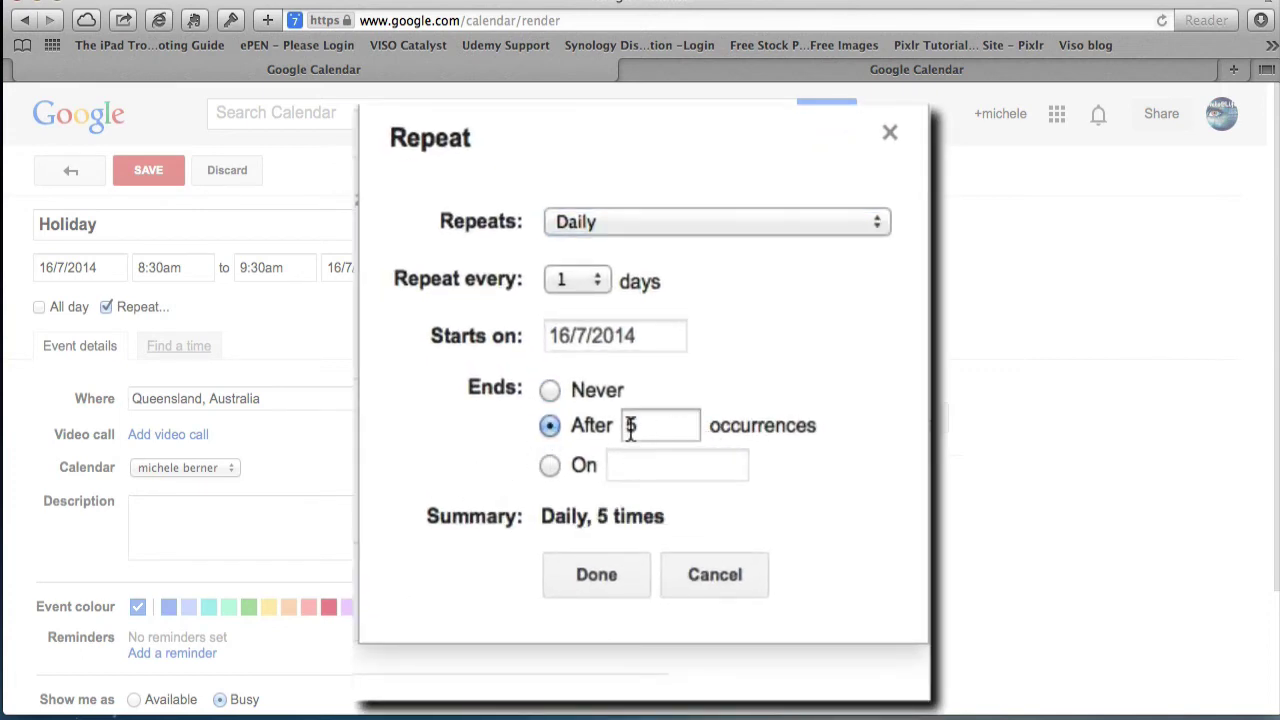
click(549, 466)
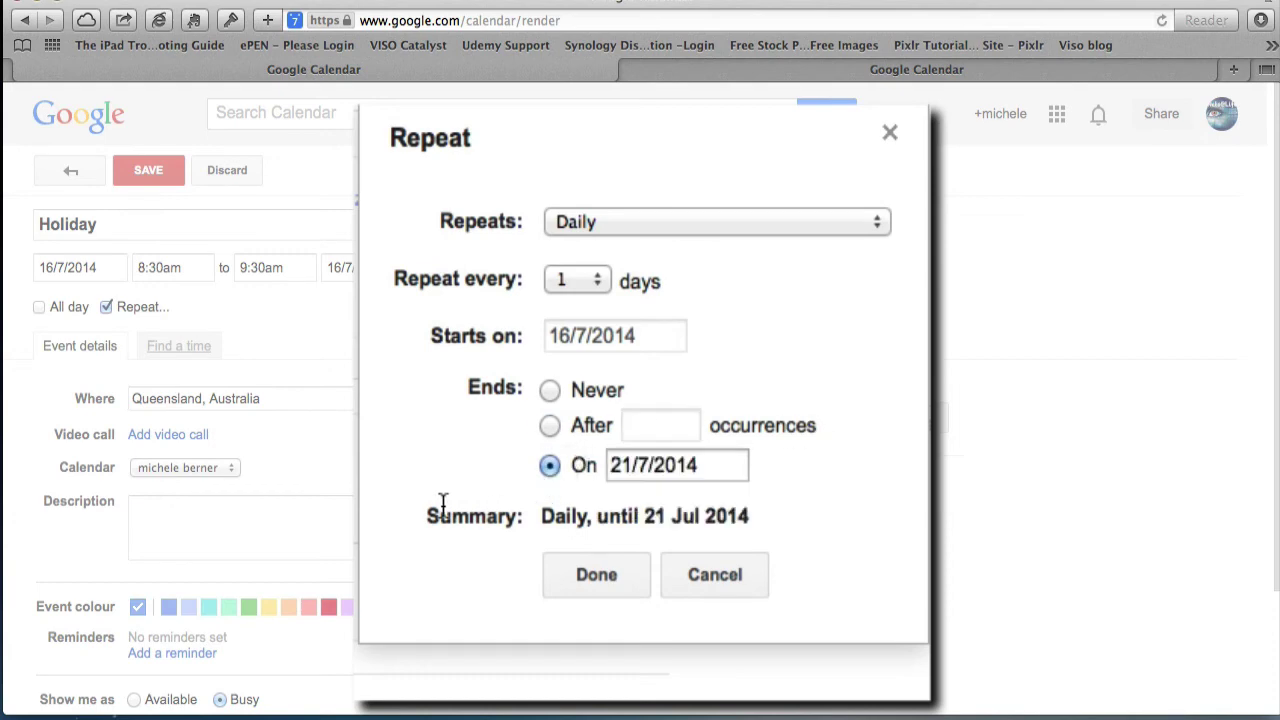
click(636, 474)
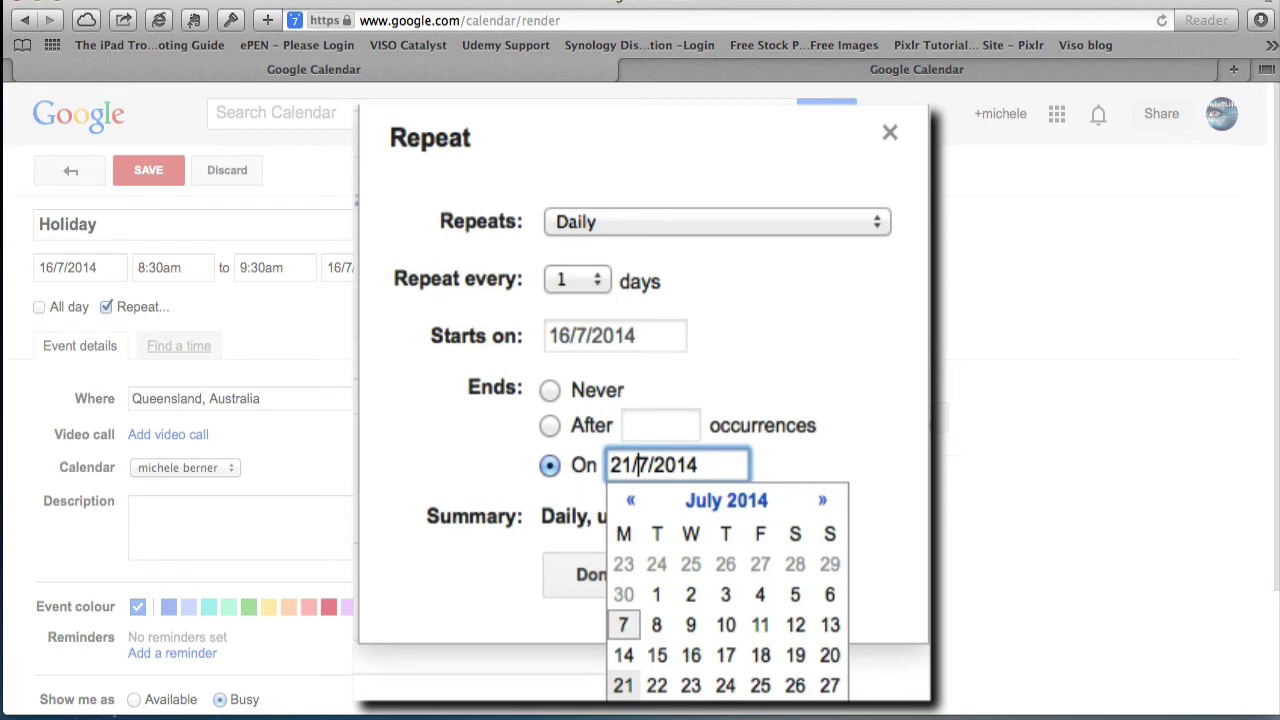
click(690, 697)
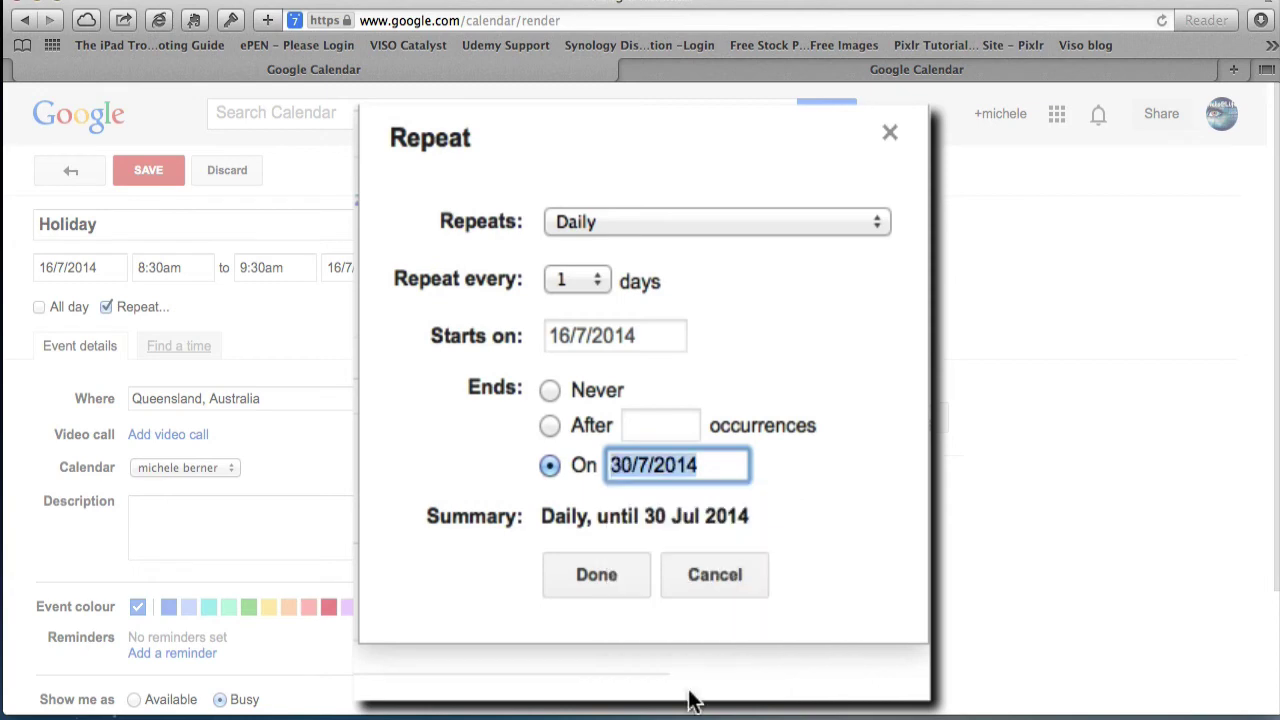
click(592, 583)
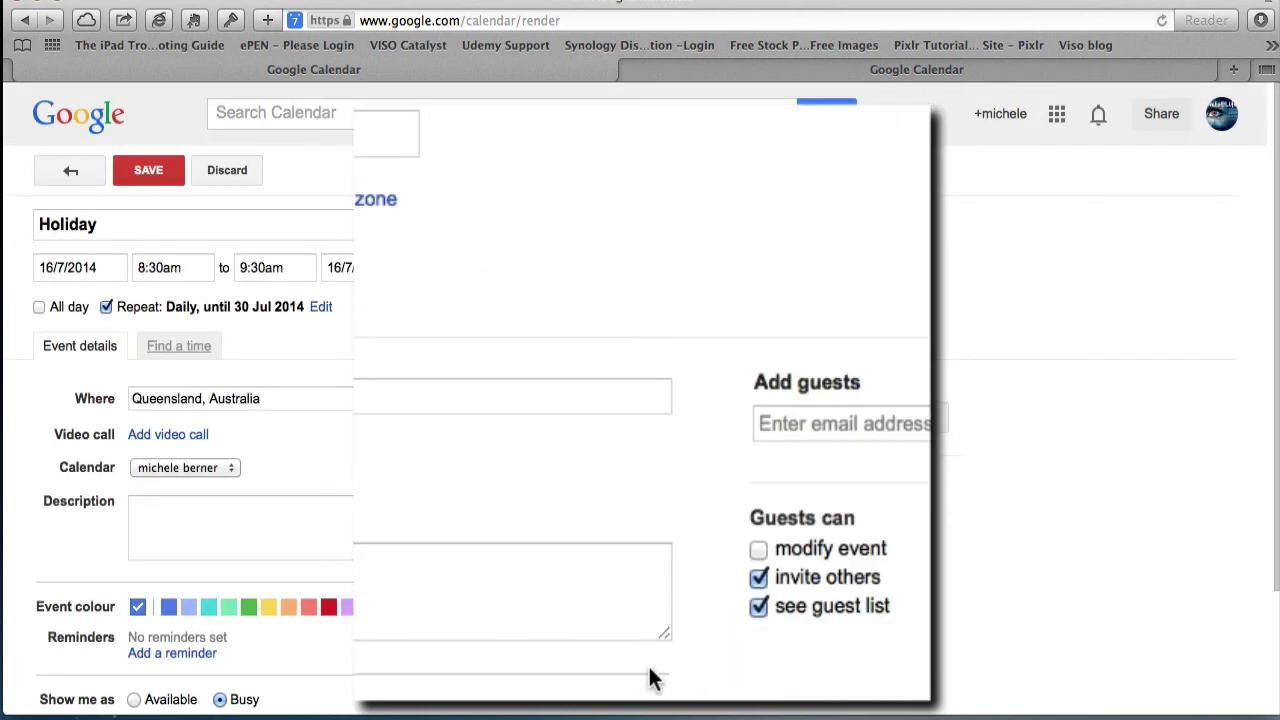
click(146, 174)
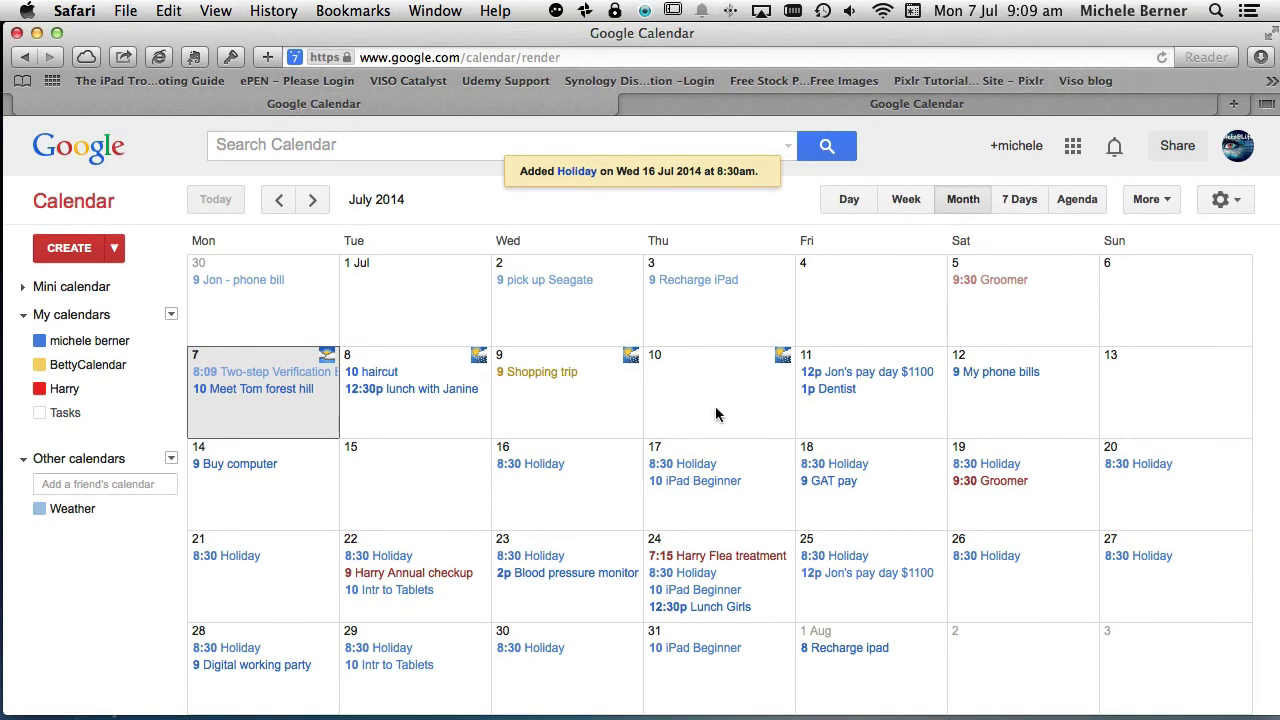
- Show the gear menu, then your own calendar's options list under My calendars
click(1221, 202)
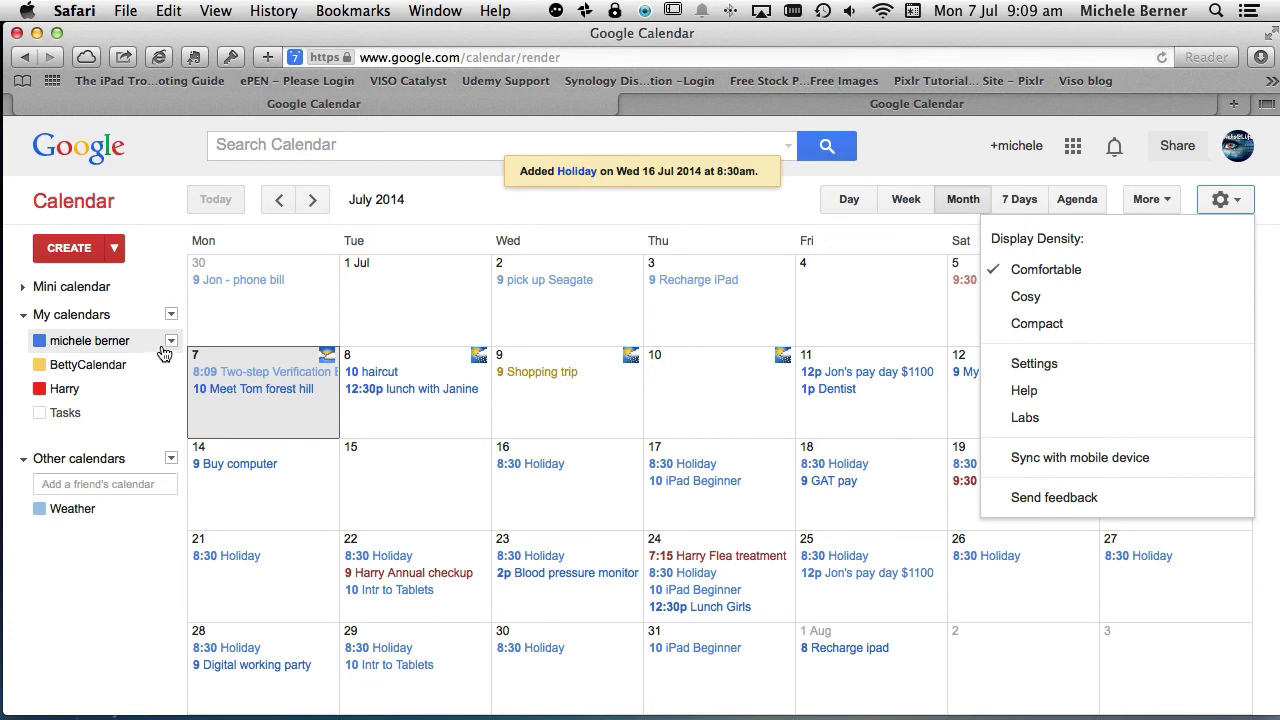
click(171, 342)
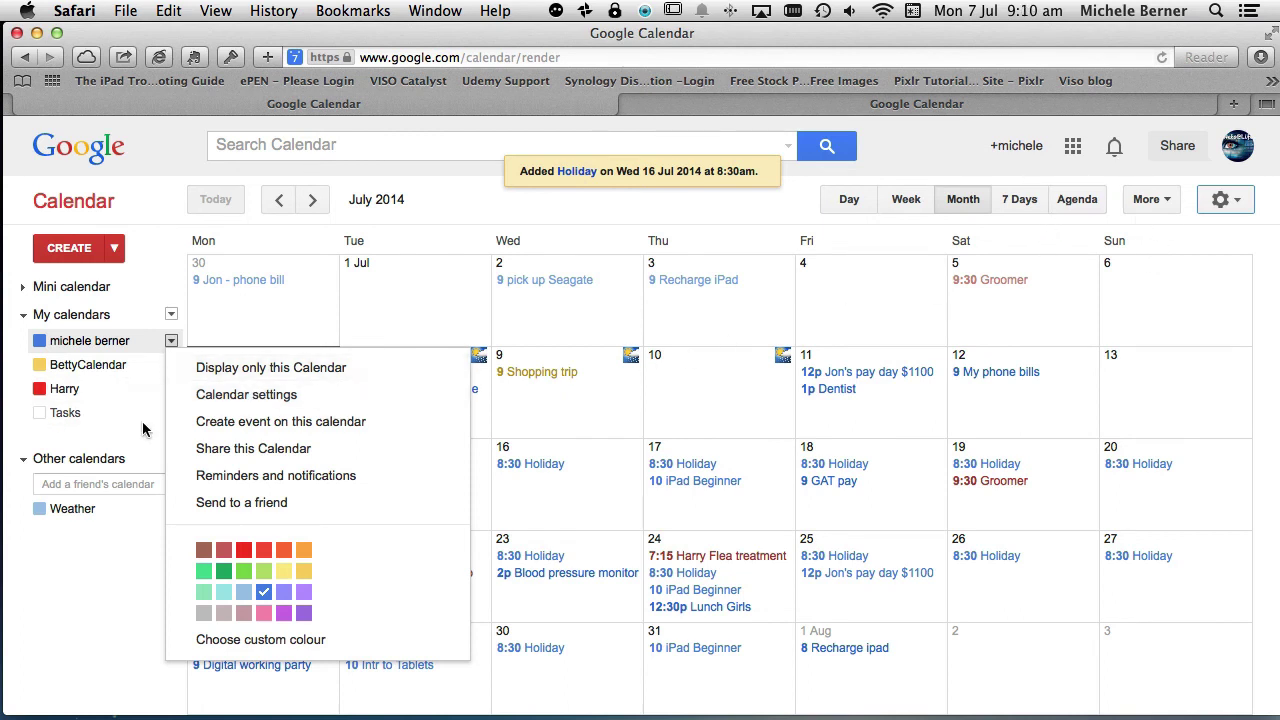
- Look over your calendar's Details settings page and return to the July 2014 month view
click(208, 396)
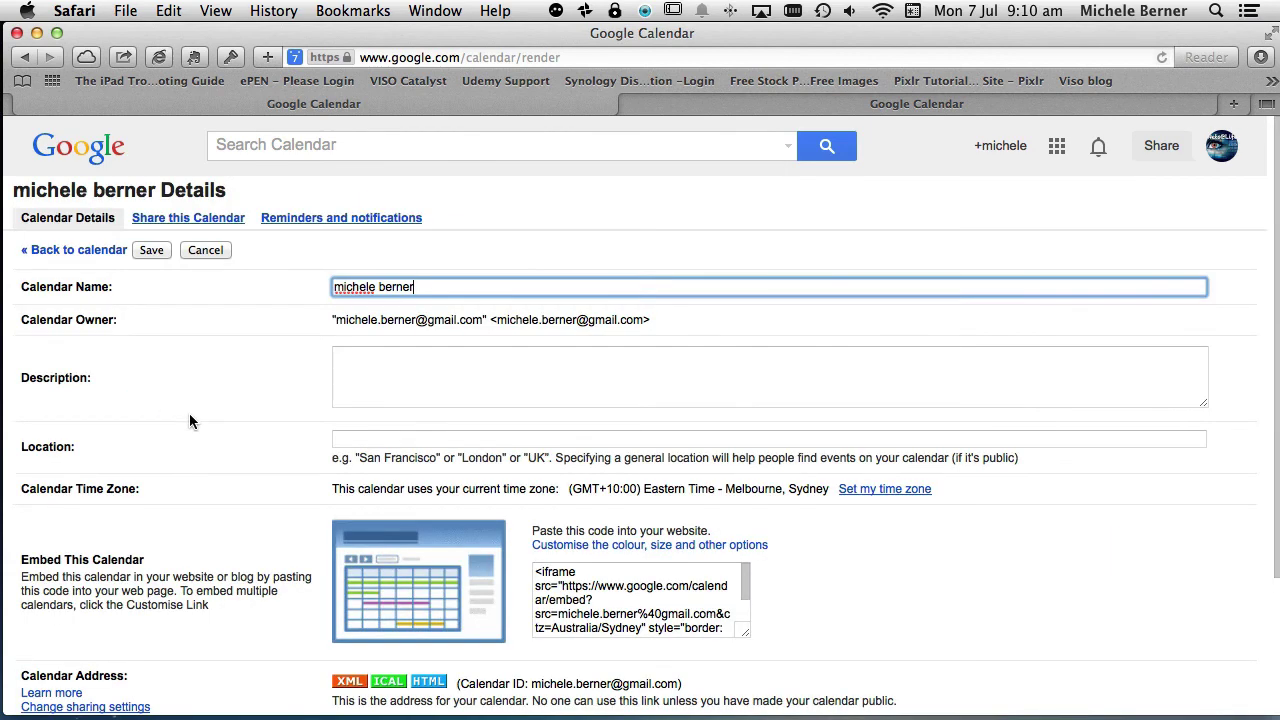
scroll(170, 391, down, 5)
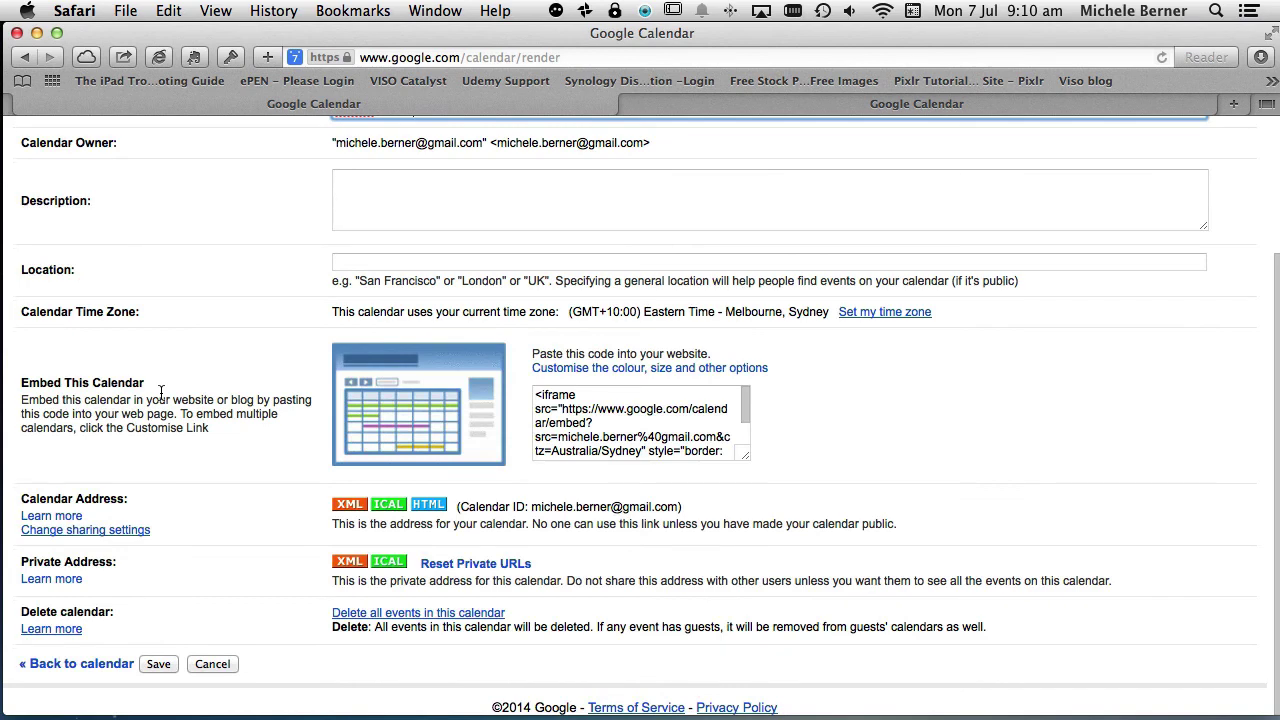
scroll(149, 171, up, 5)
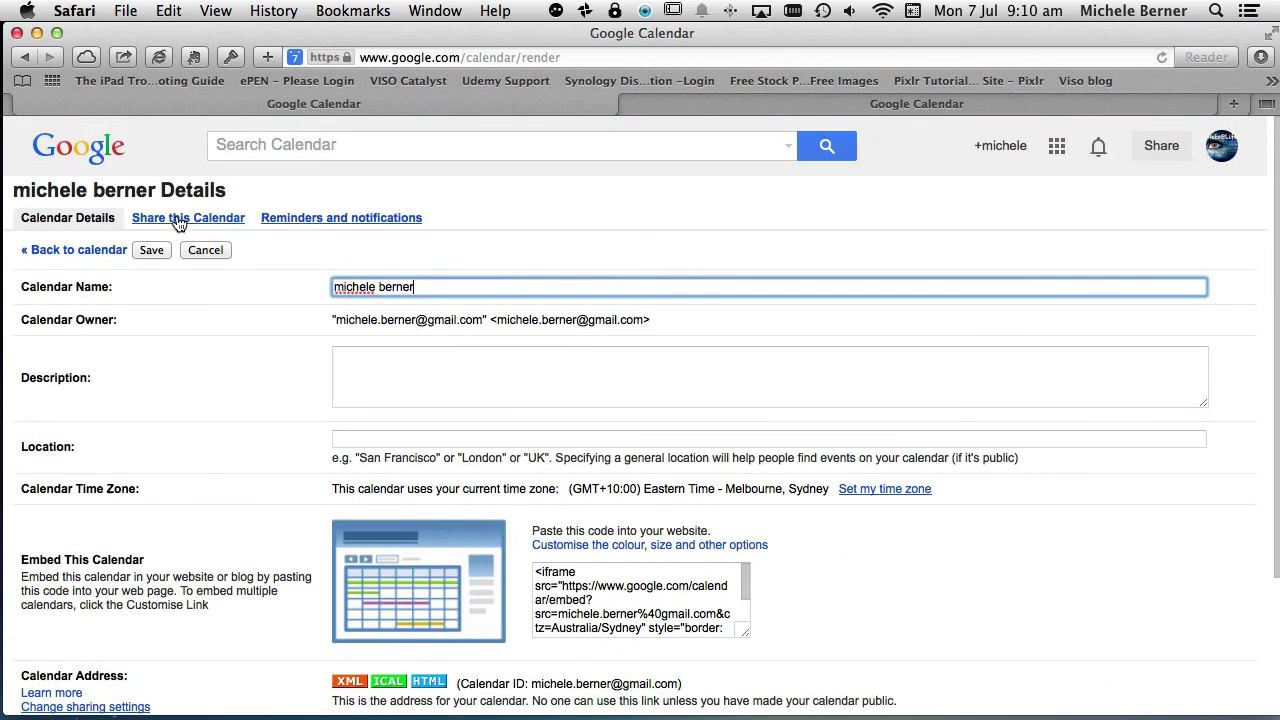
scroll(170, 716, down, 5)
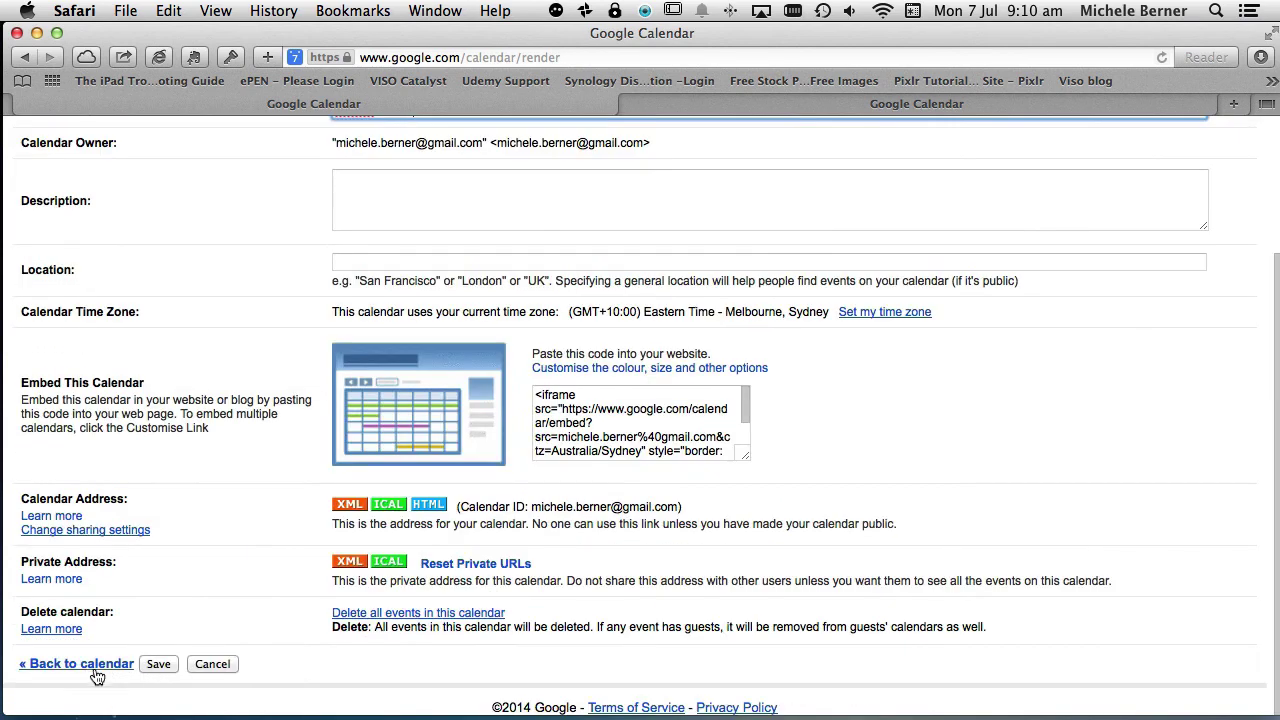
click(84, 664)
click(1224, 199)
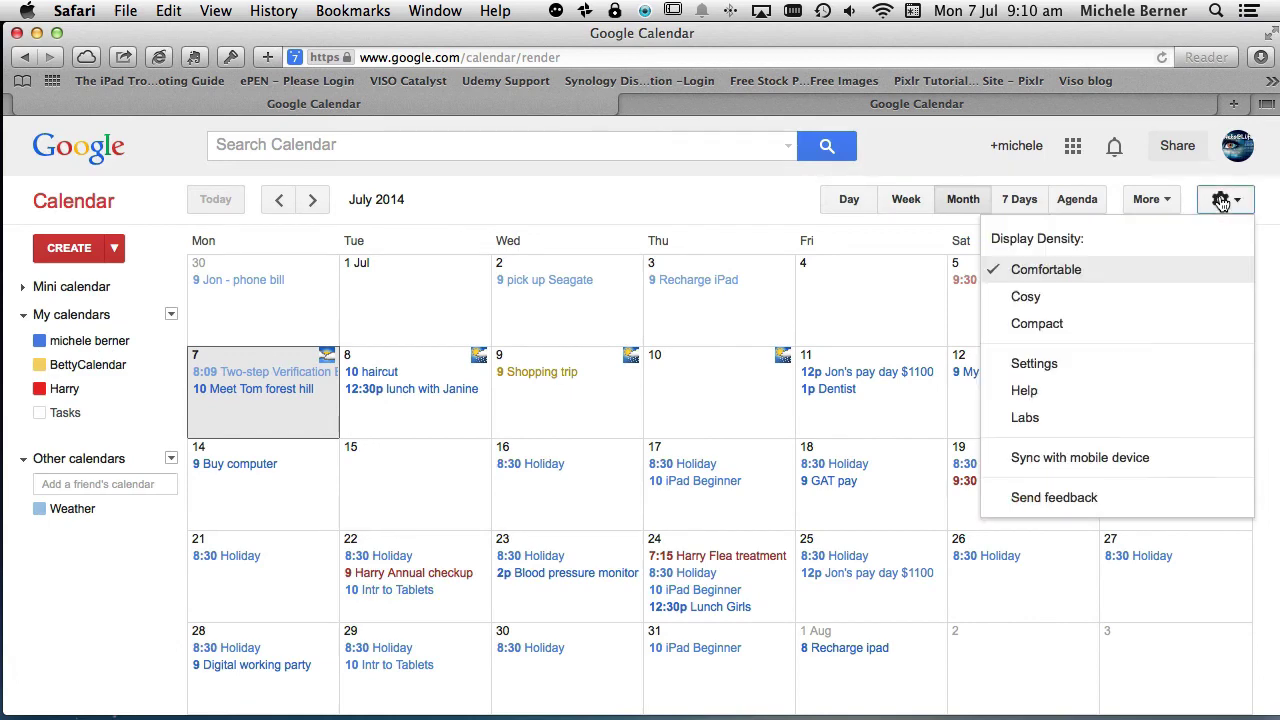
- Turn on the Daily agenda email for your calendar, save, and switch to the Agenda view
click(1062, 372)
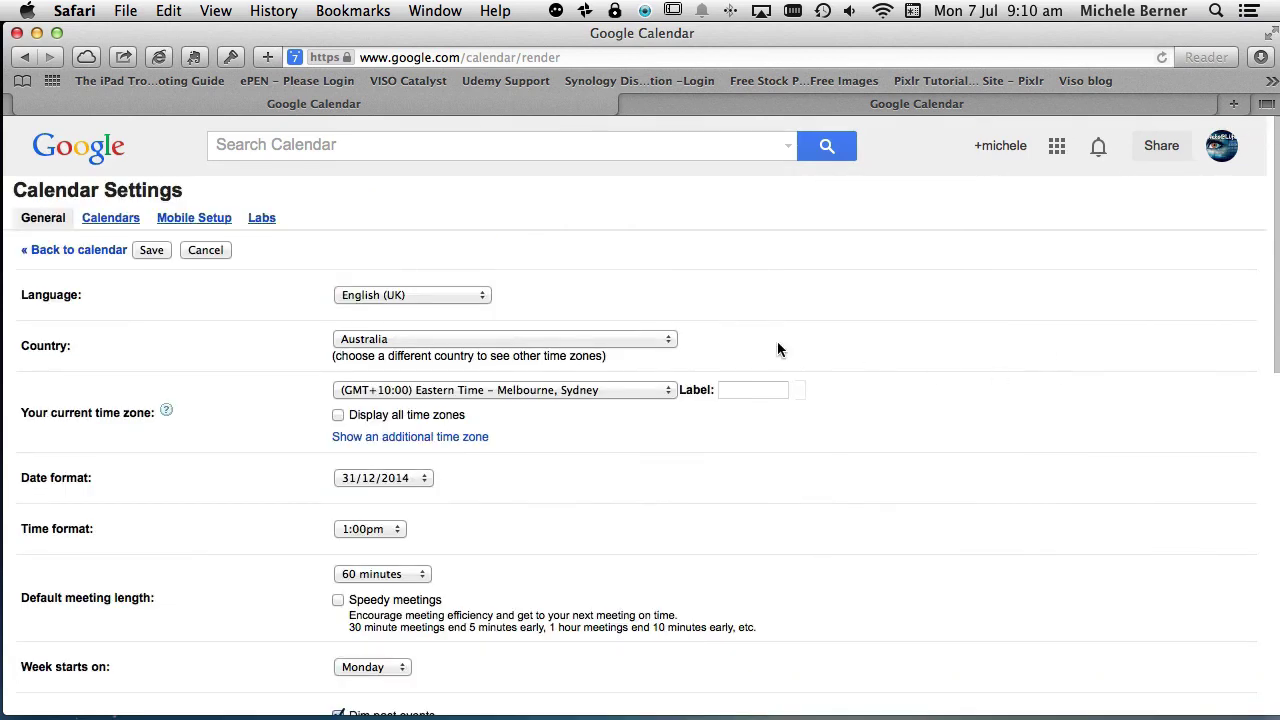
scroll(787, 331, down, 5)
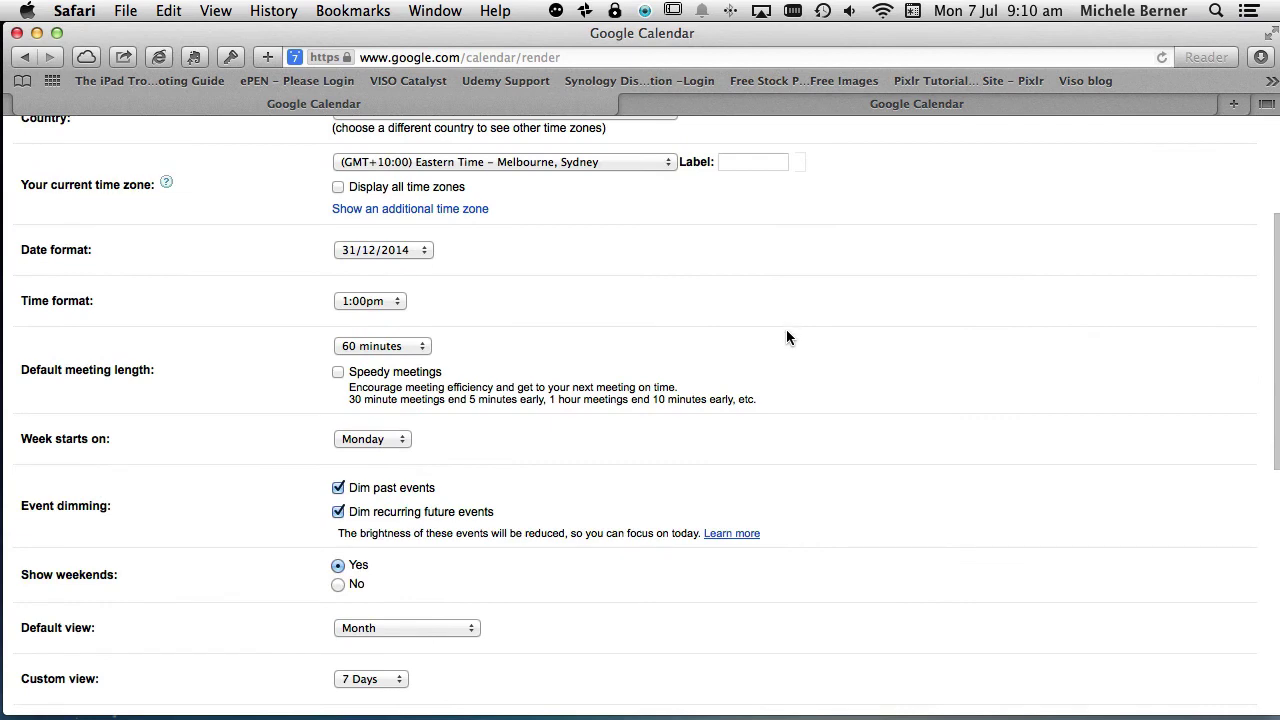
scroll(786, 337, up, 5)
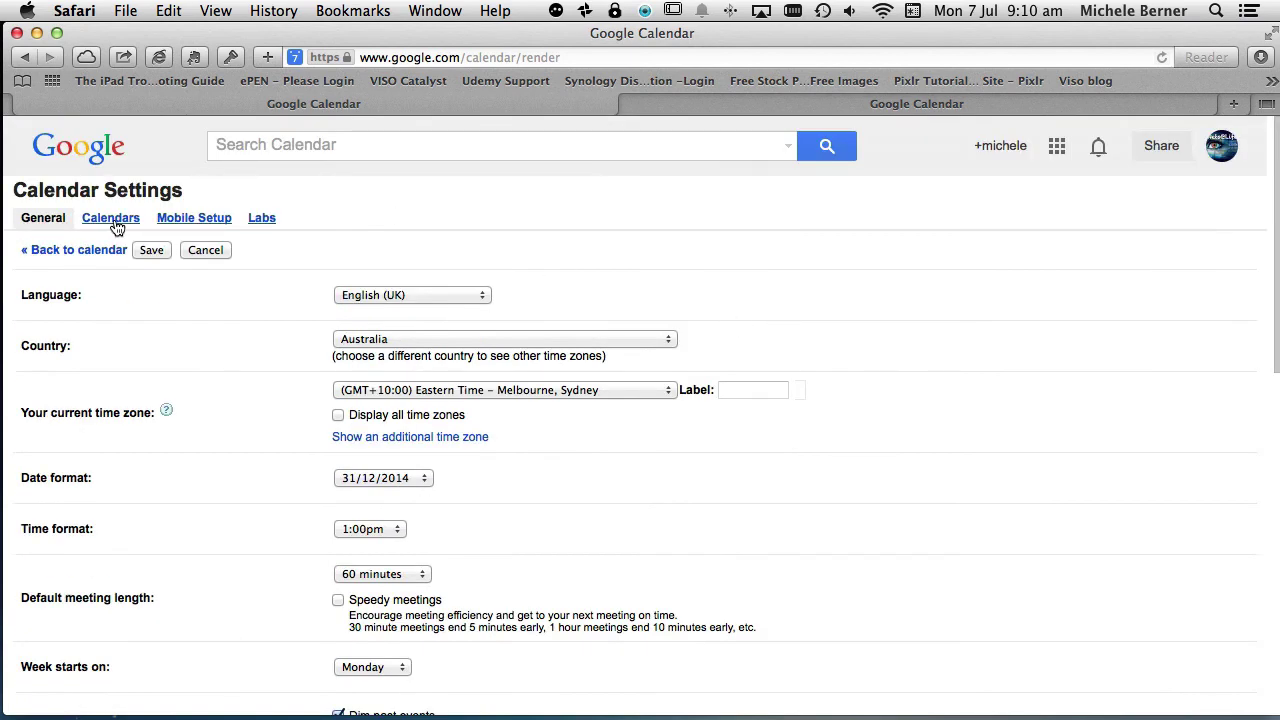
click(111, 218)
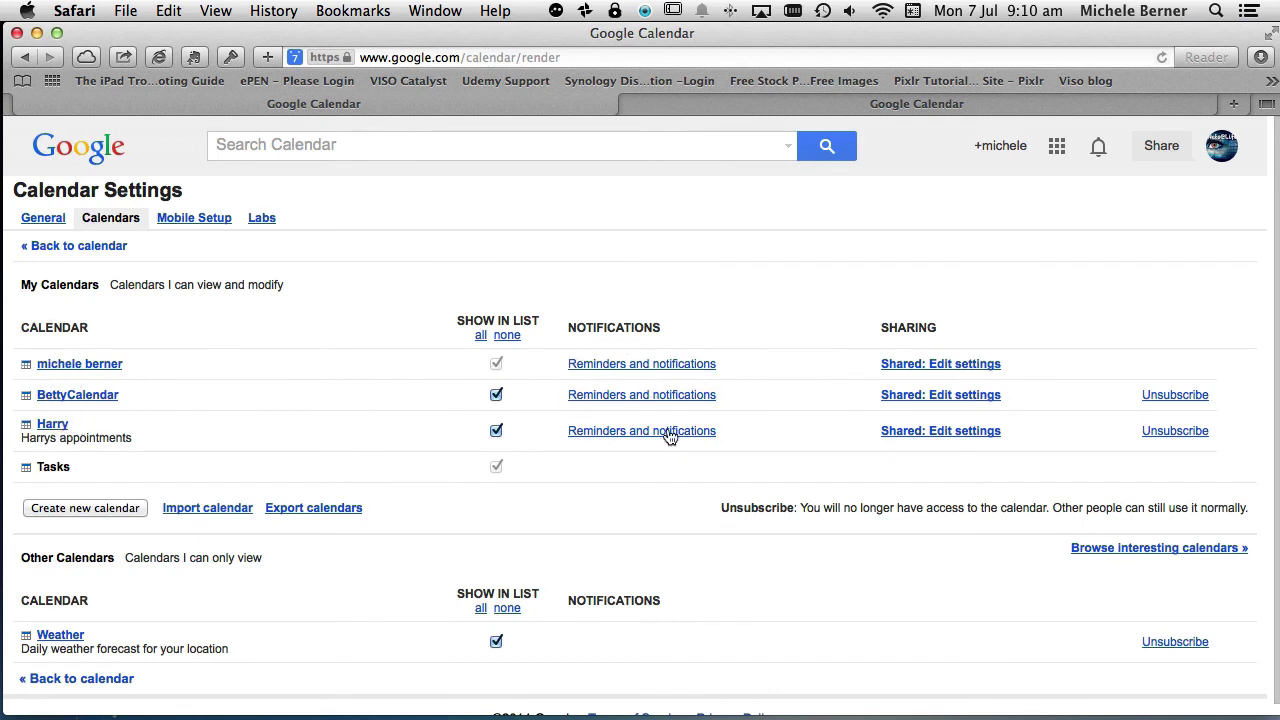
click(603, 400)
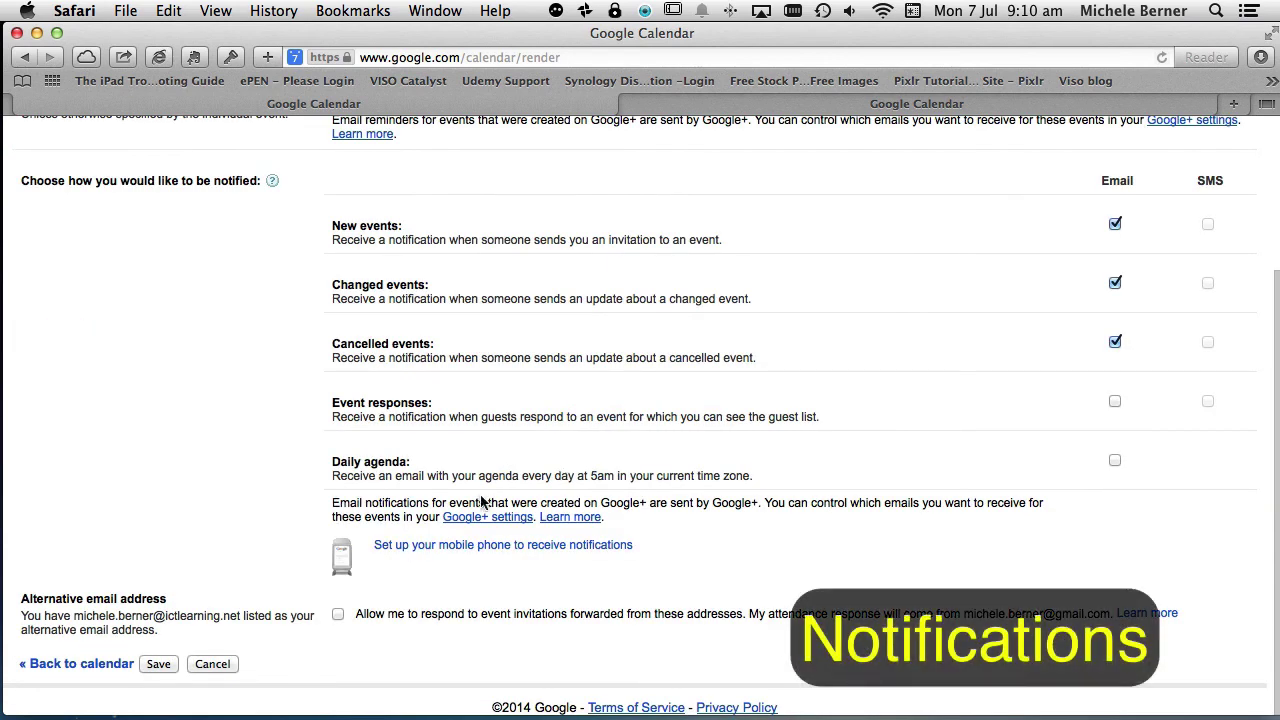
click(1115, 461)
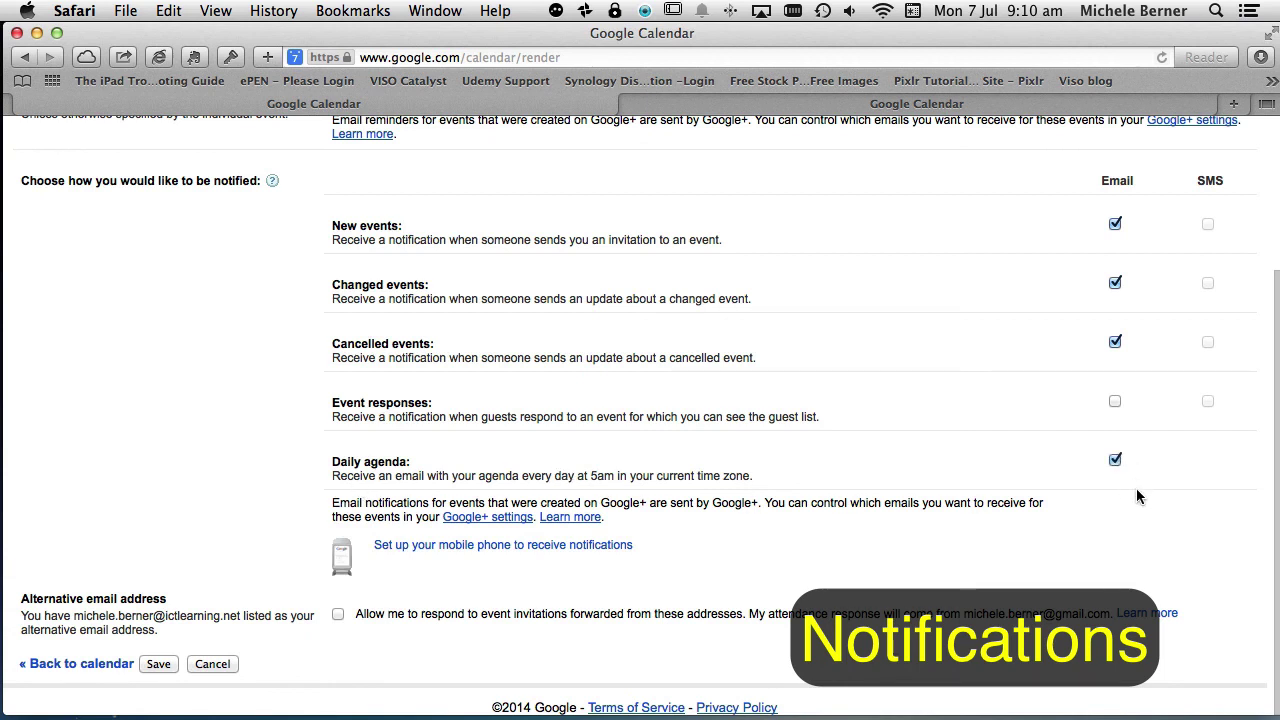
click(159, 665)
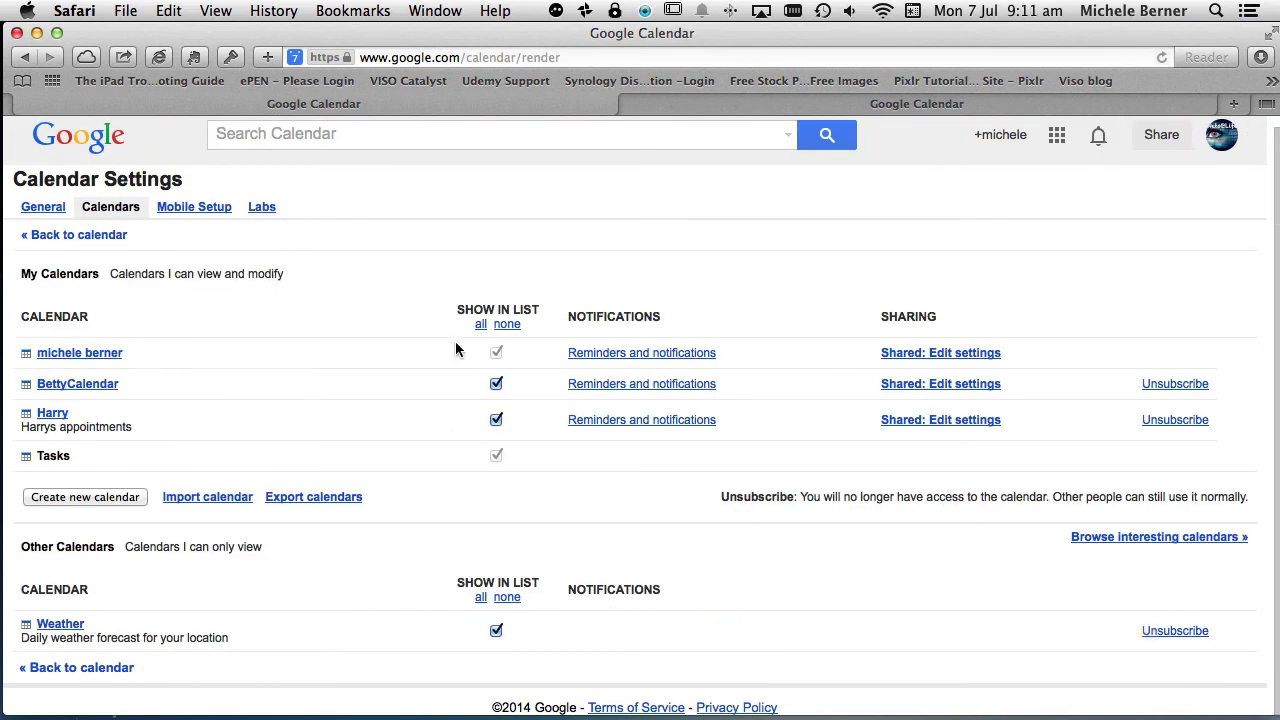
click(62, 668)
click(1077, 201)
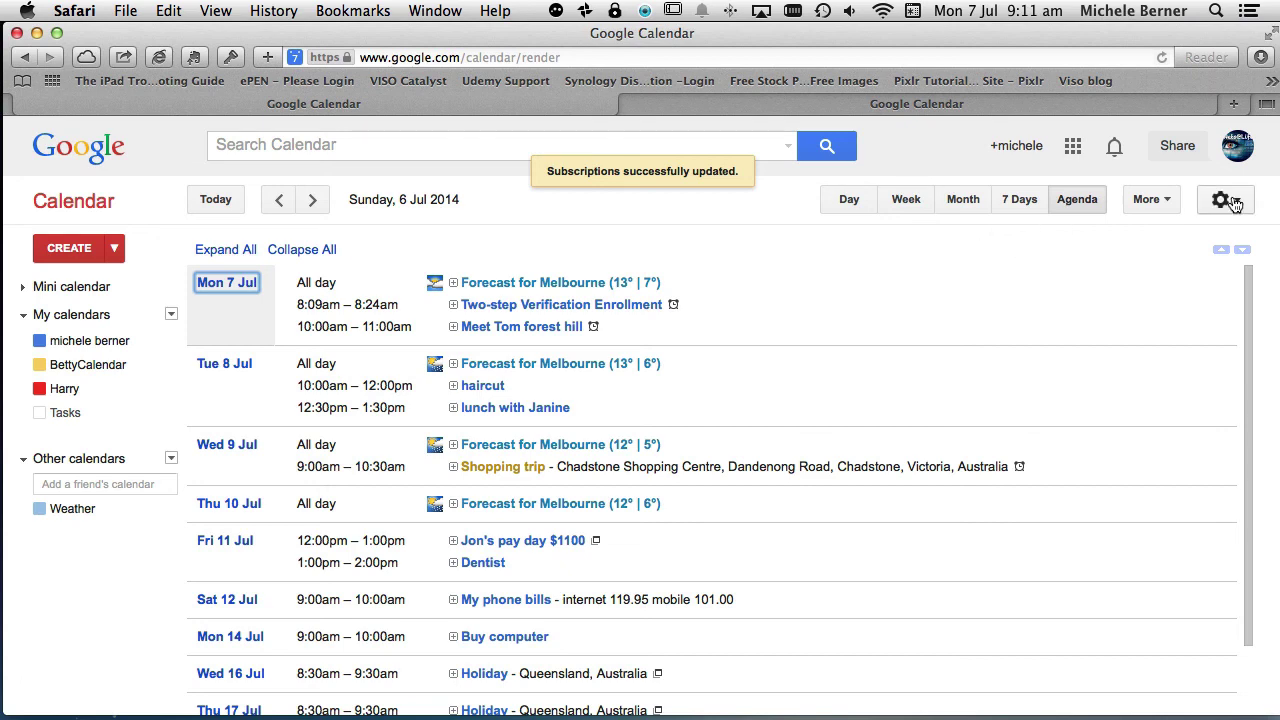
- Return to Month view and go to the Settings Mobile Setup tab for SMS reminders
click(970, 206)
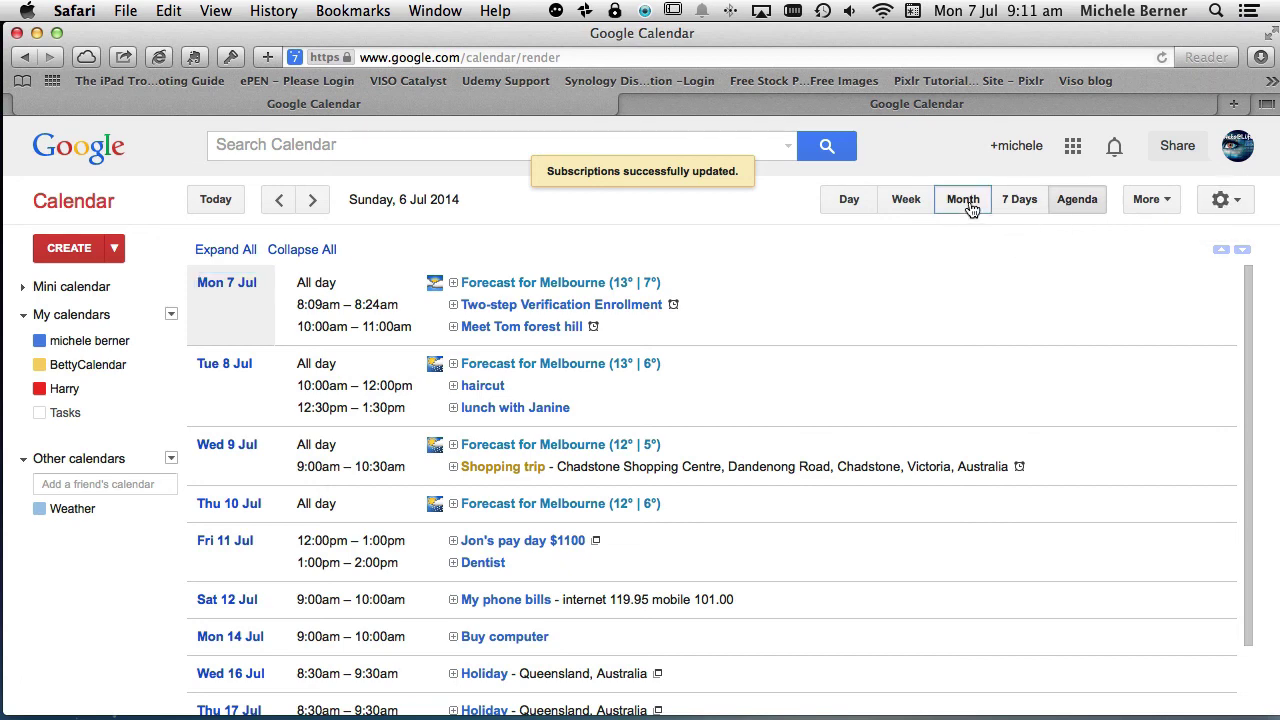
click(1229, 203)
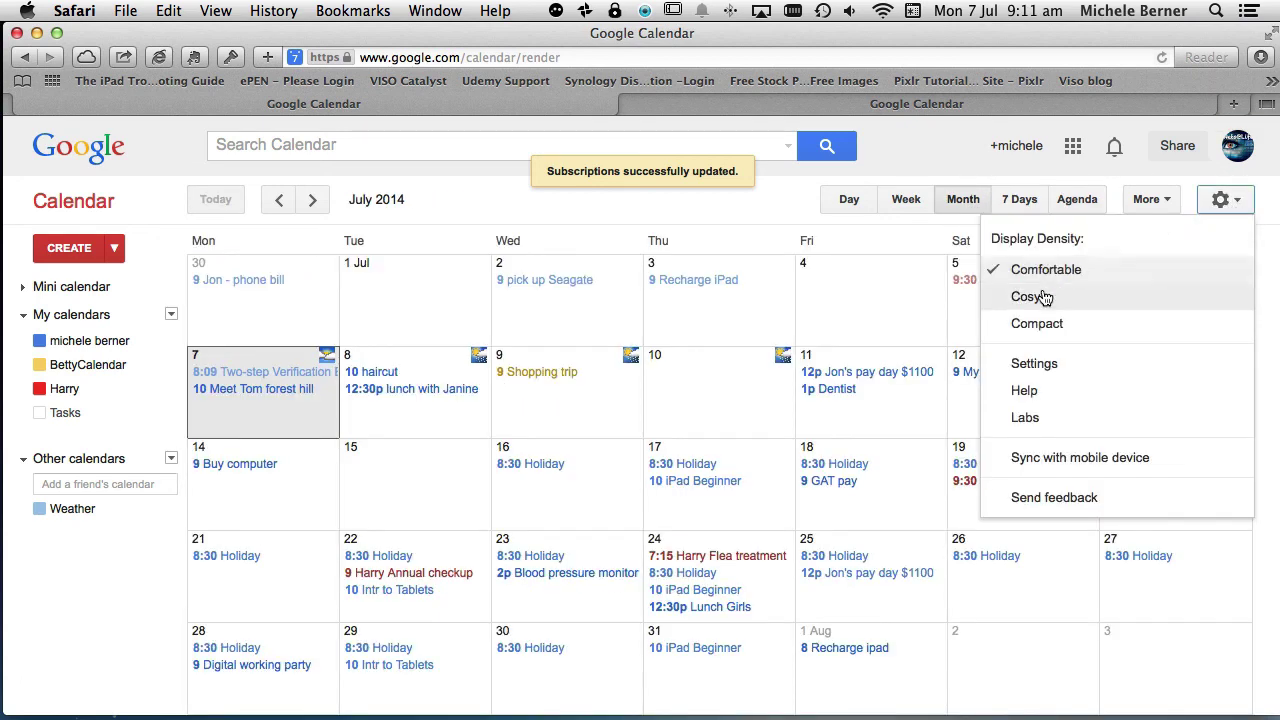
click(1033, 365)
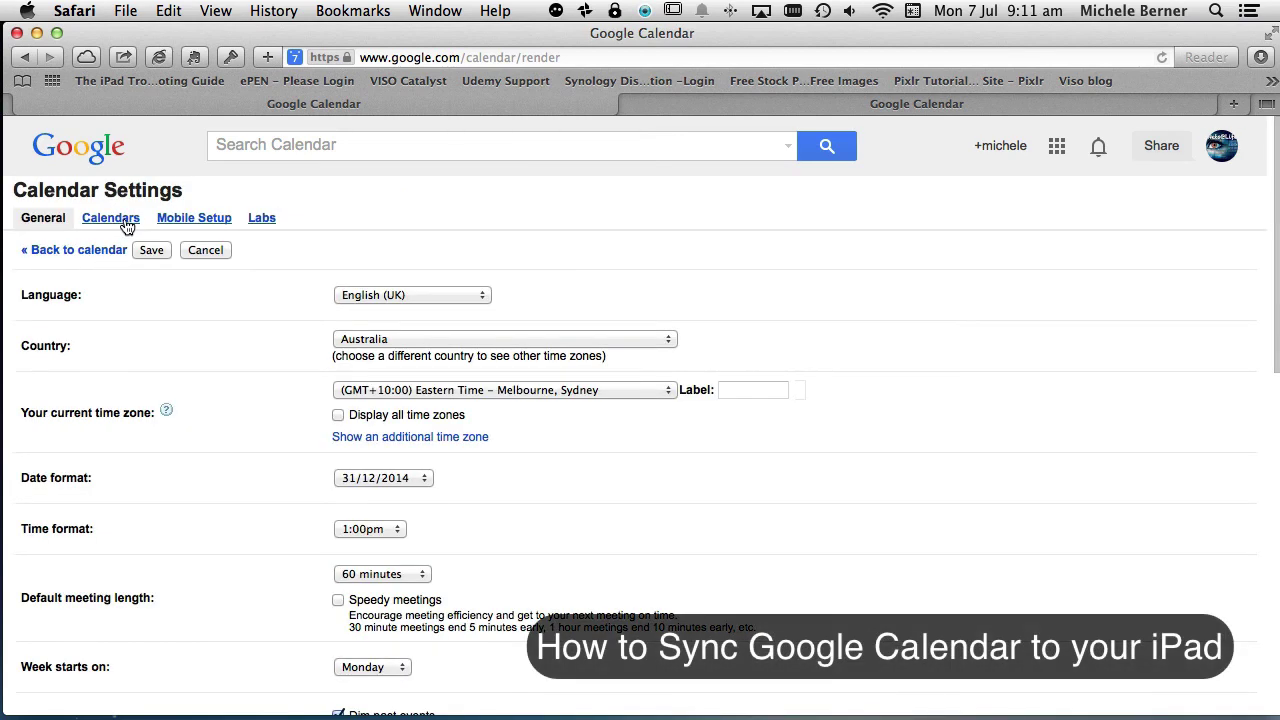
click(167, 221)
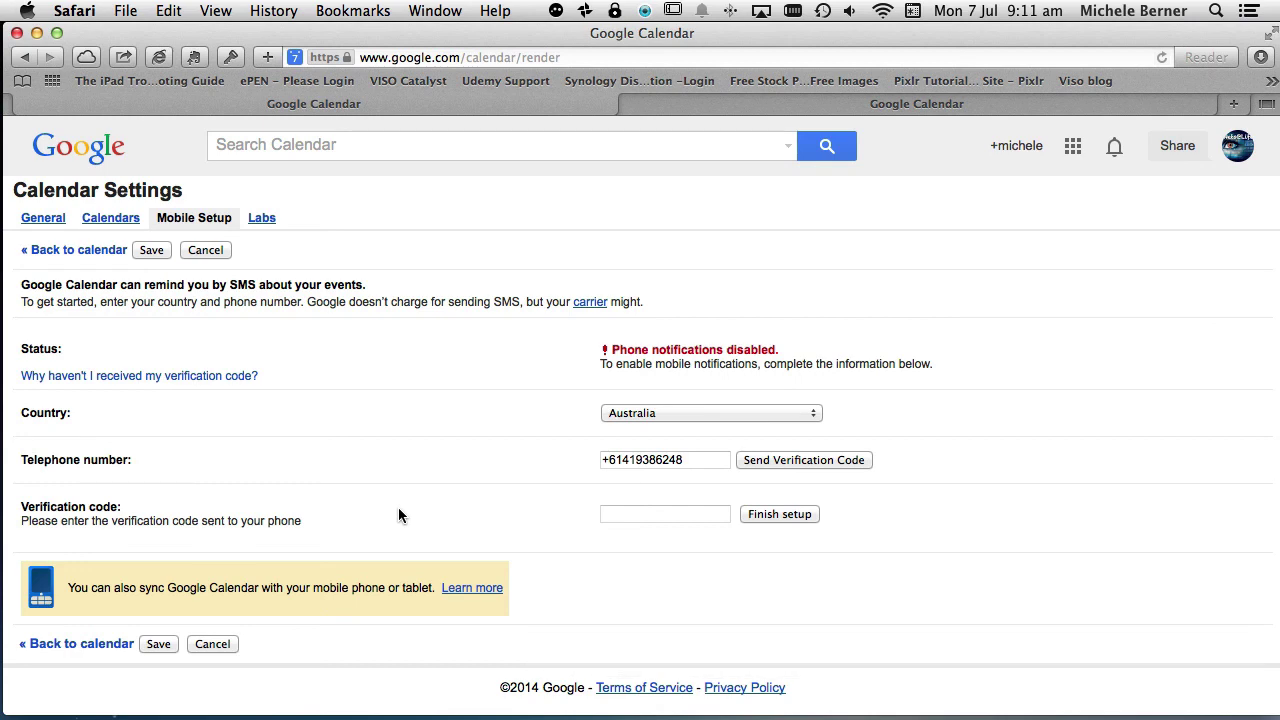
- Enable the Jump to date and World clock labs and save the Labs settings
click(261, 219)
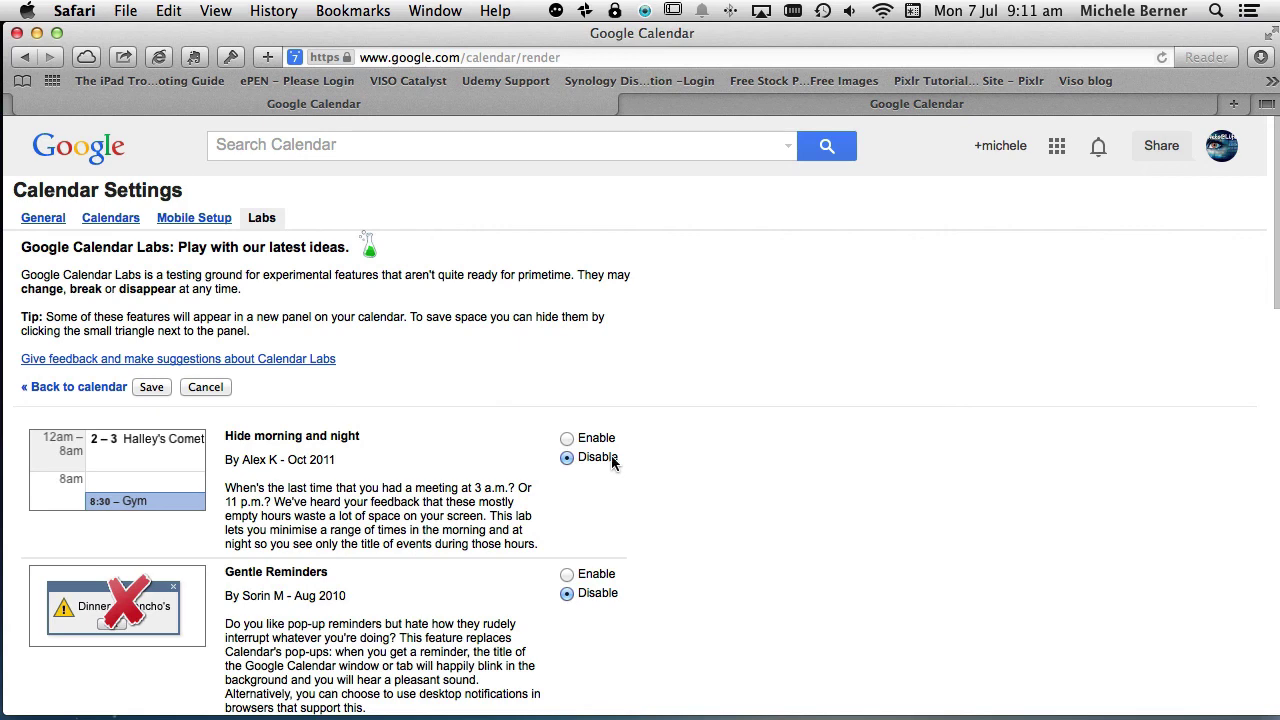
scroll(348, 449, down, 1)
scroll(347, 455, down, 5)
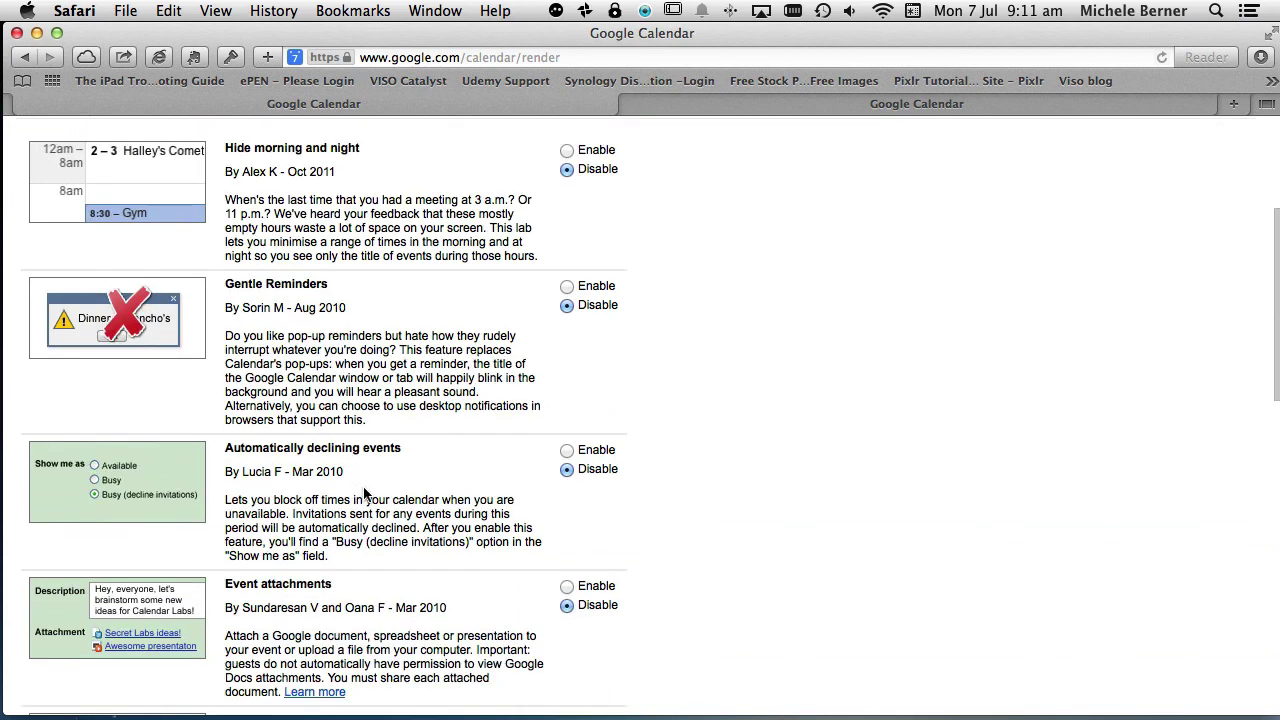
scroll(365, 494, down, 7)
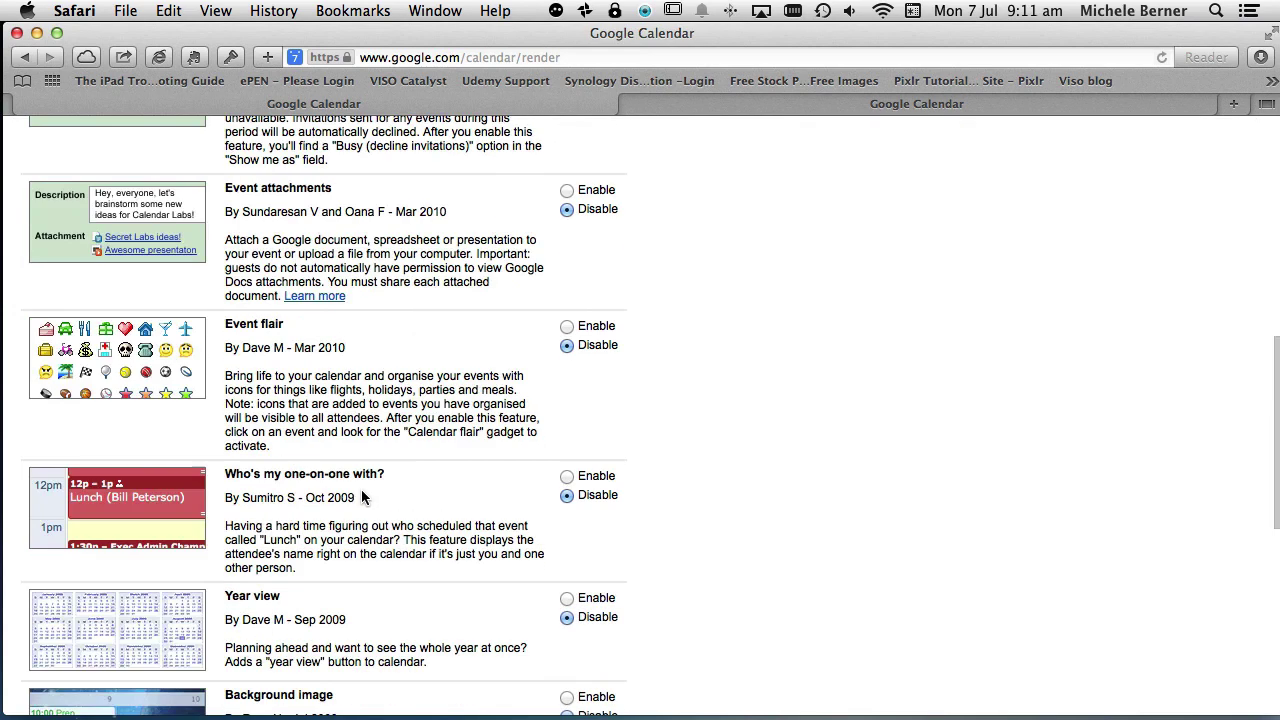
scroll(362, 497, down, 6)
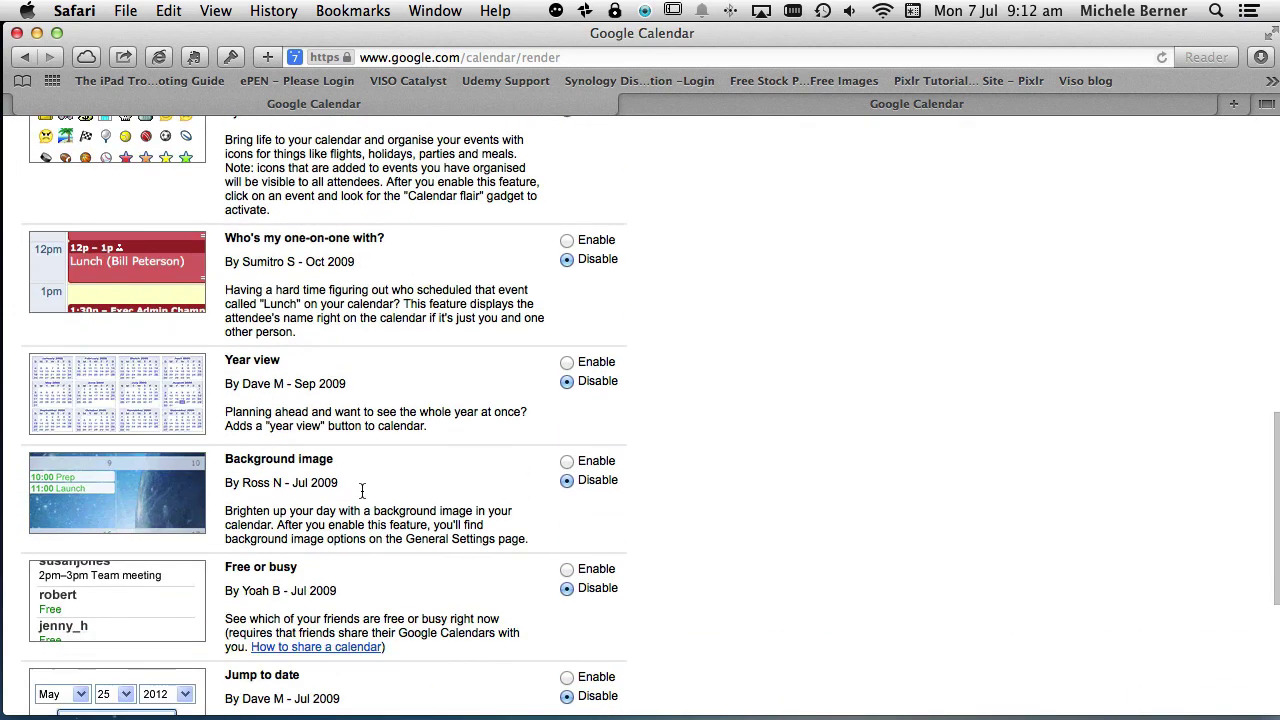
scroll(362, 497, down, 1)
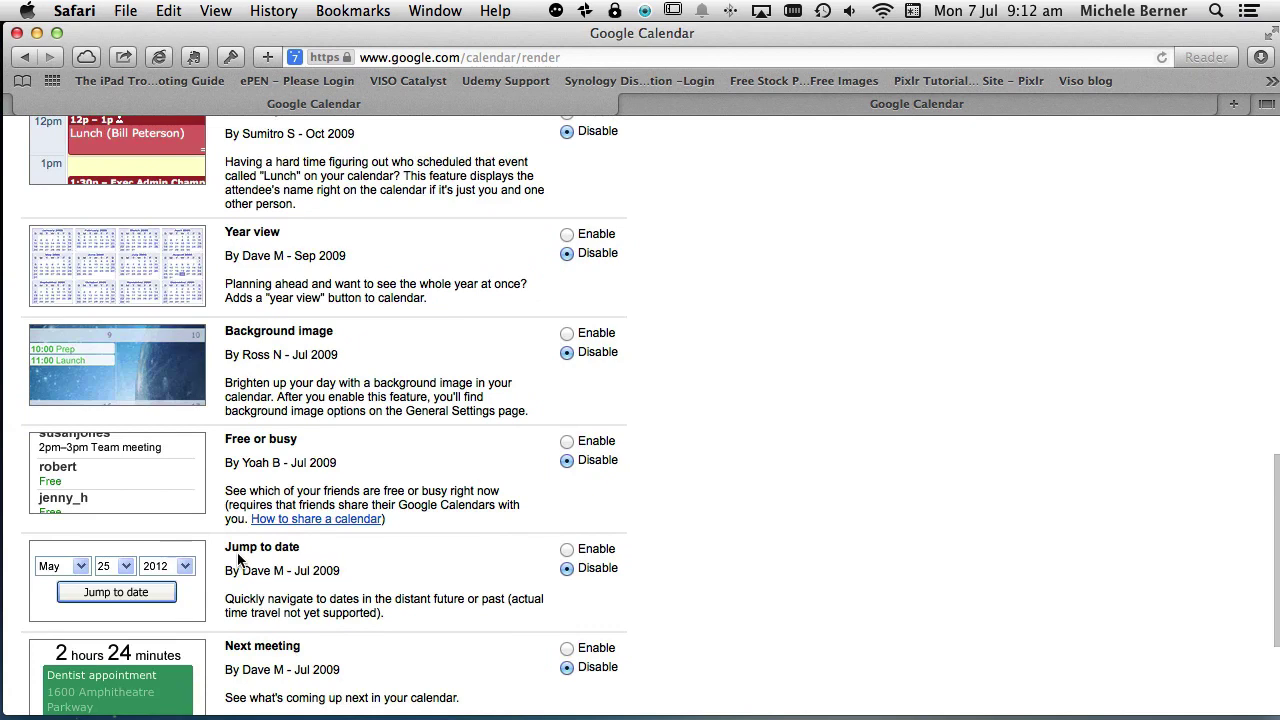
click(567, 548)
scroll(716, 557, down, 4)
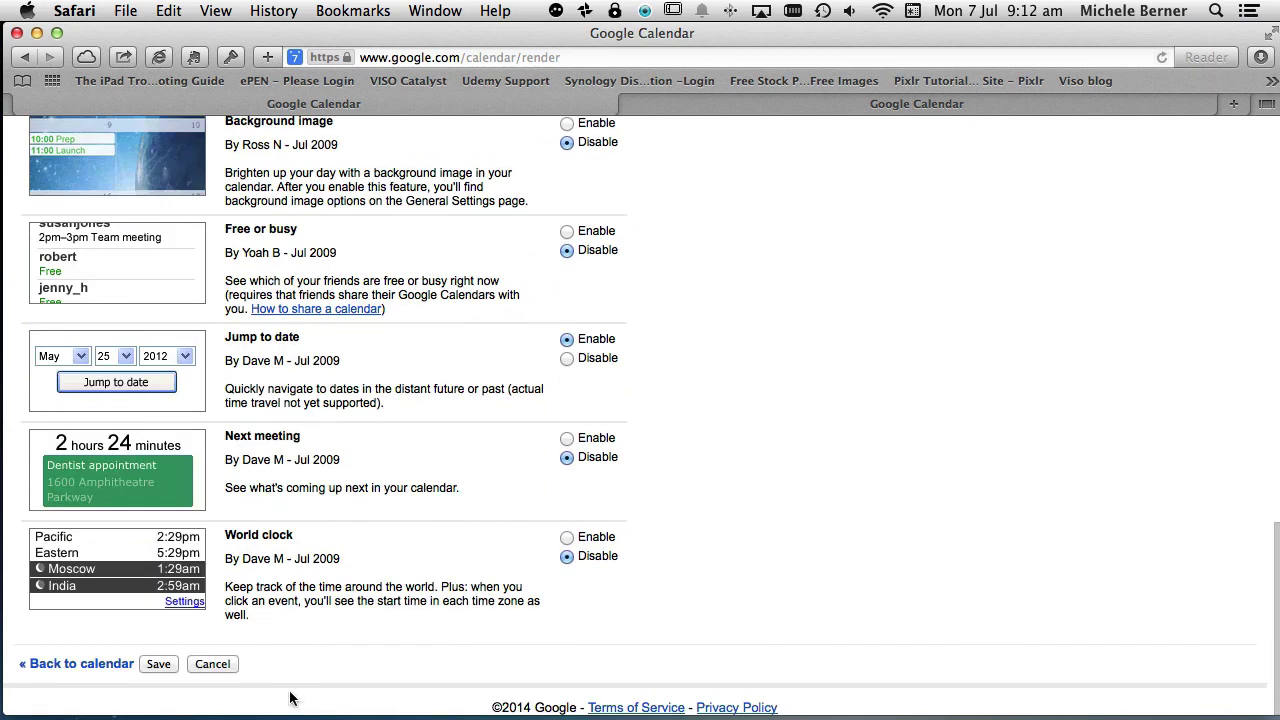
click(566, 540)
click(157, 663)
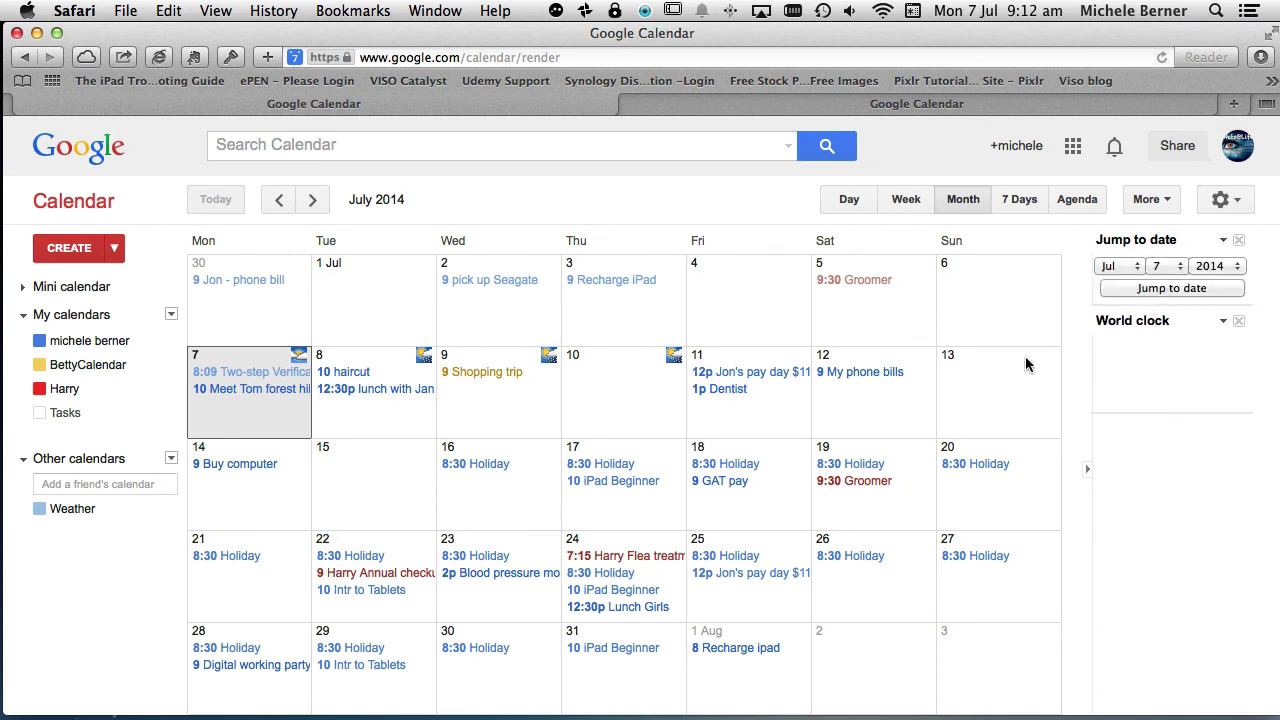
- Use the Jump to date gadget to go to 1 January 2016
click(1238, 267)
click(1224, 298)
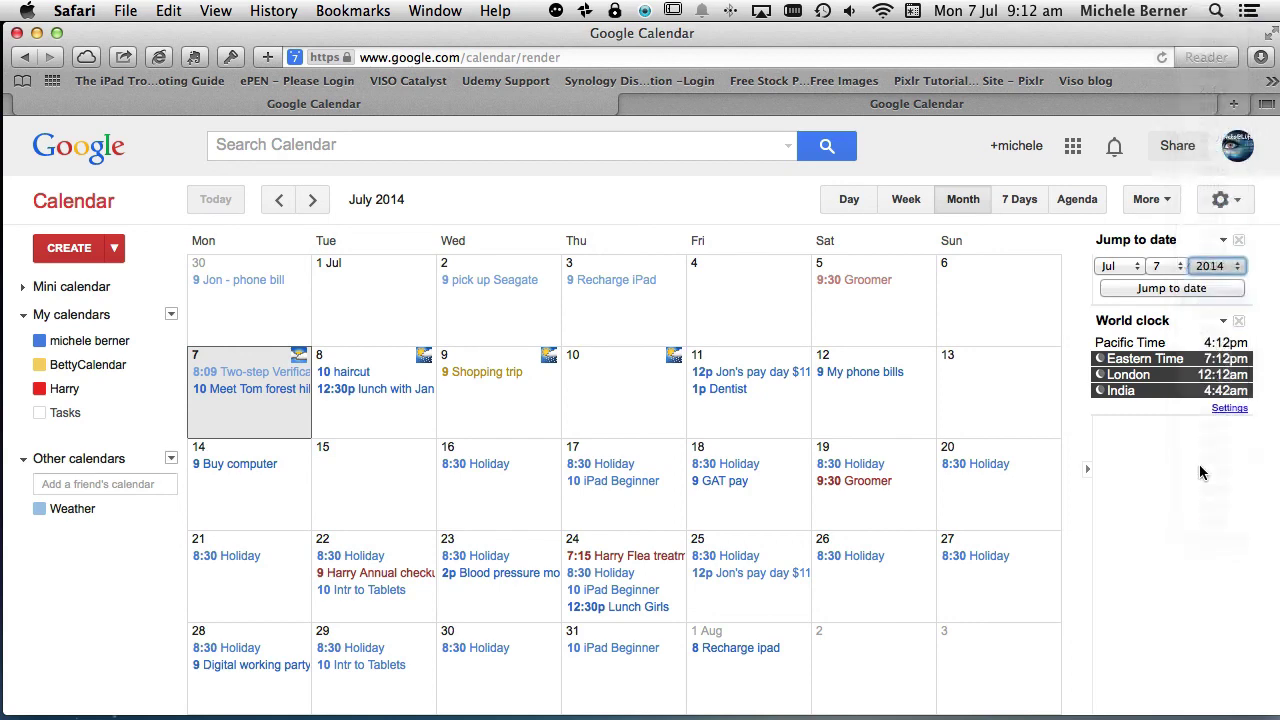
click(1120, 266)
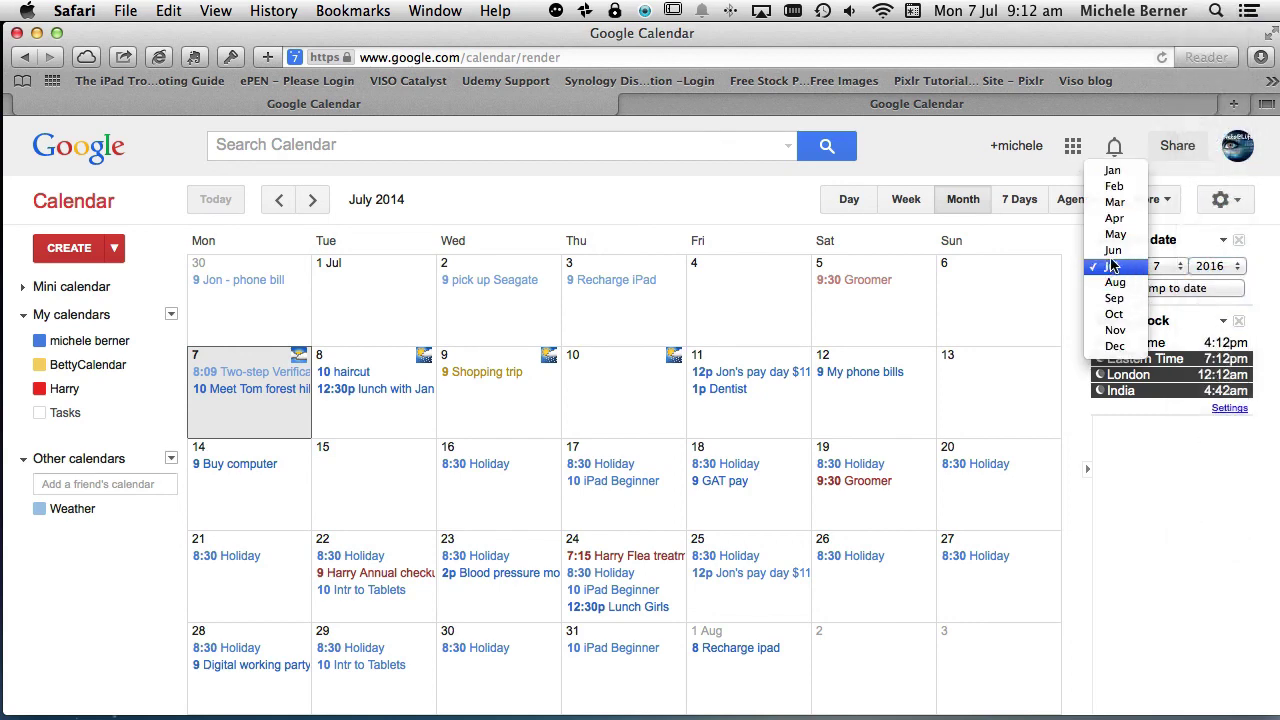
click(1112, 170)
click(1163, 266)
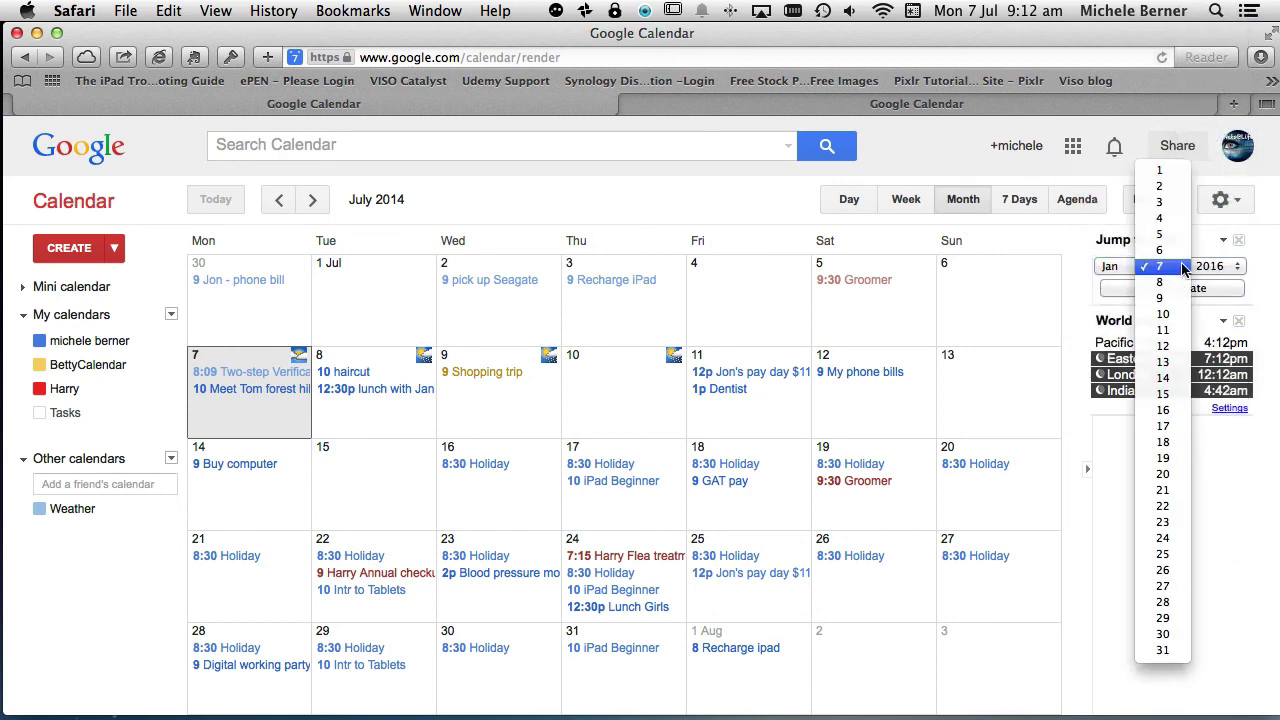
click(1160, 171)
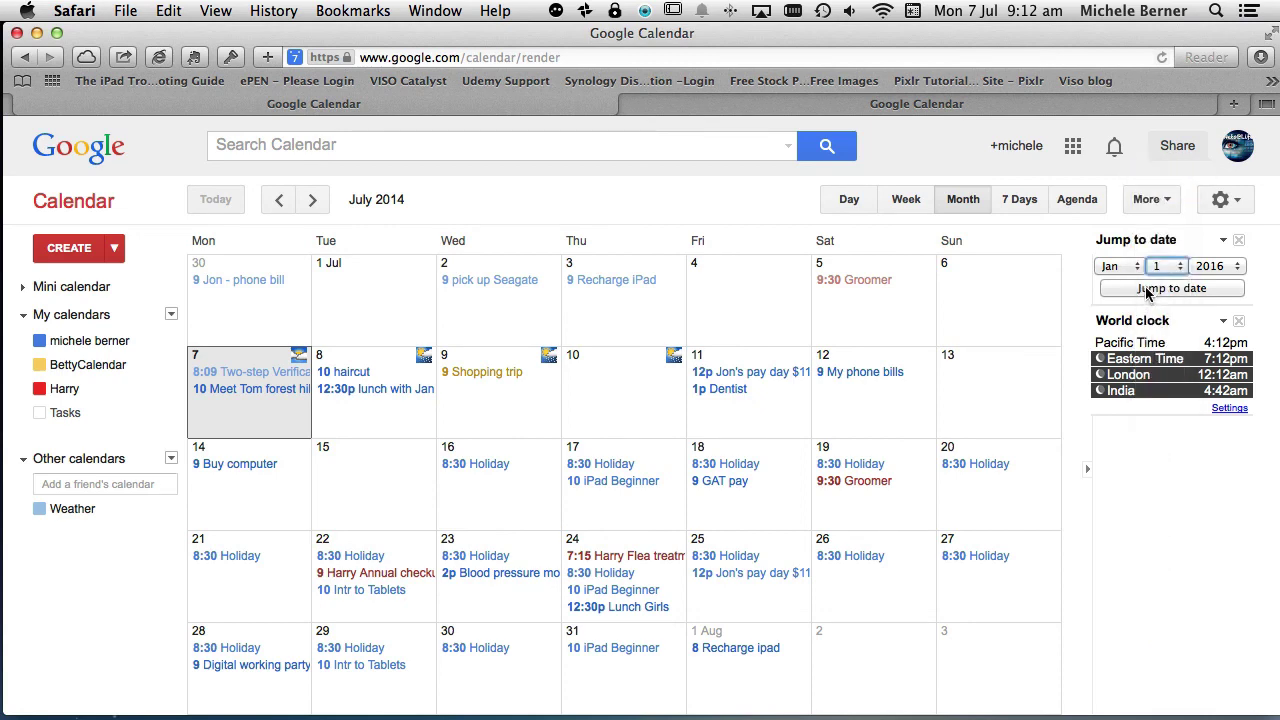
click(1171, 288)
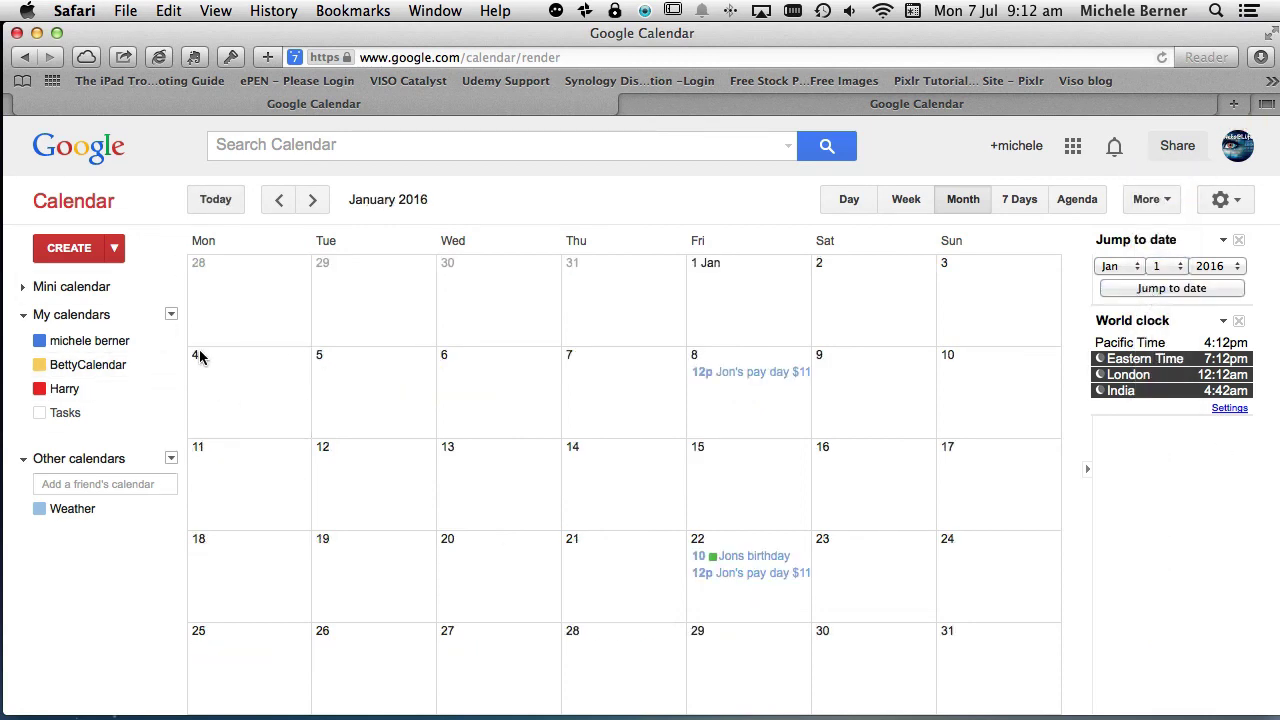
- Return the calendar to today and view the World clock time-zone settings without changes
click(219, 206)
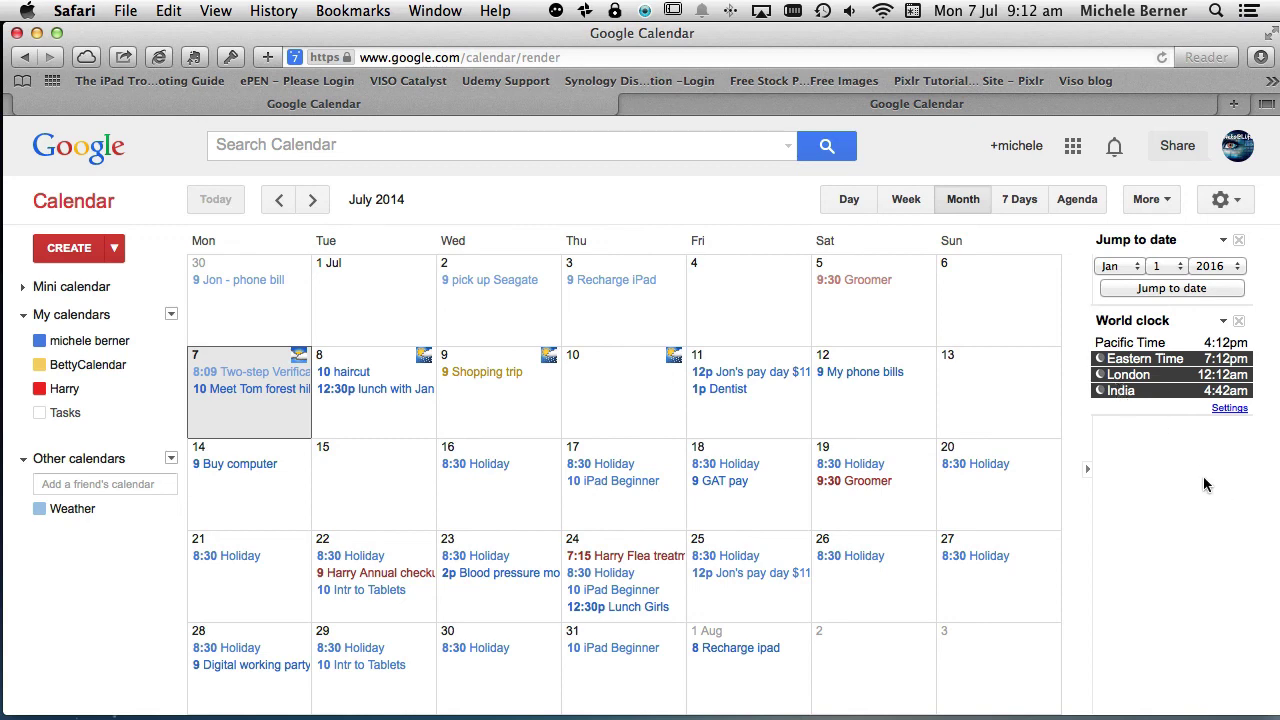
click(1229, 409)
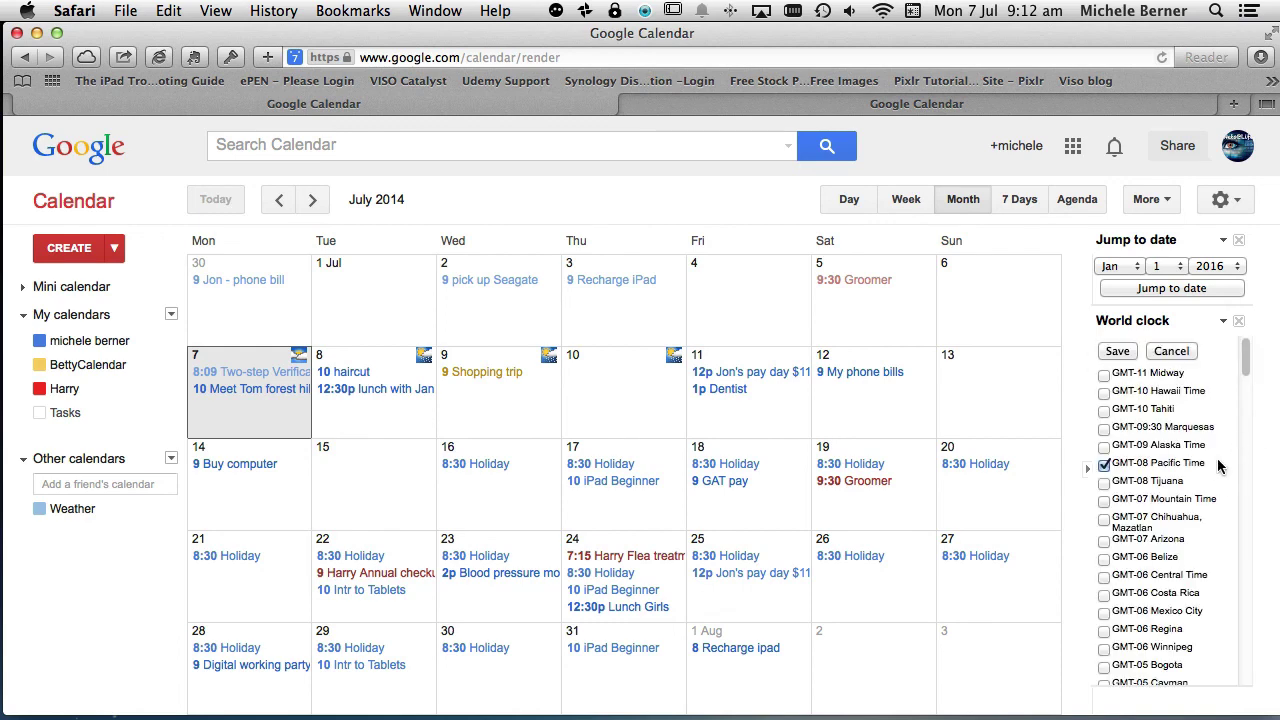
click(1166, 356)
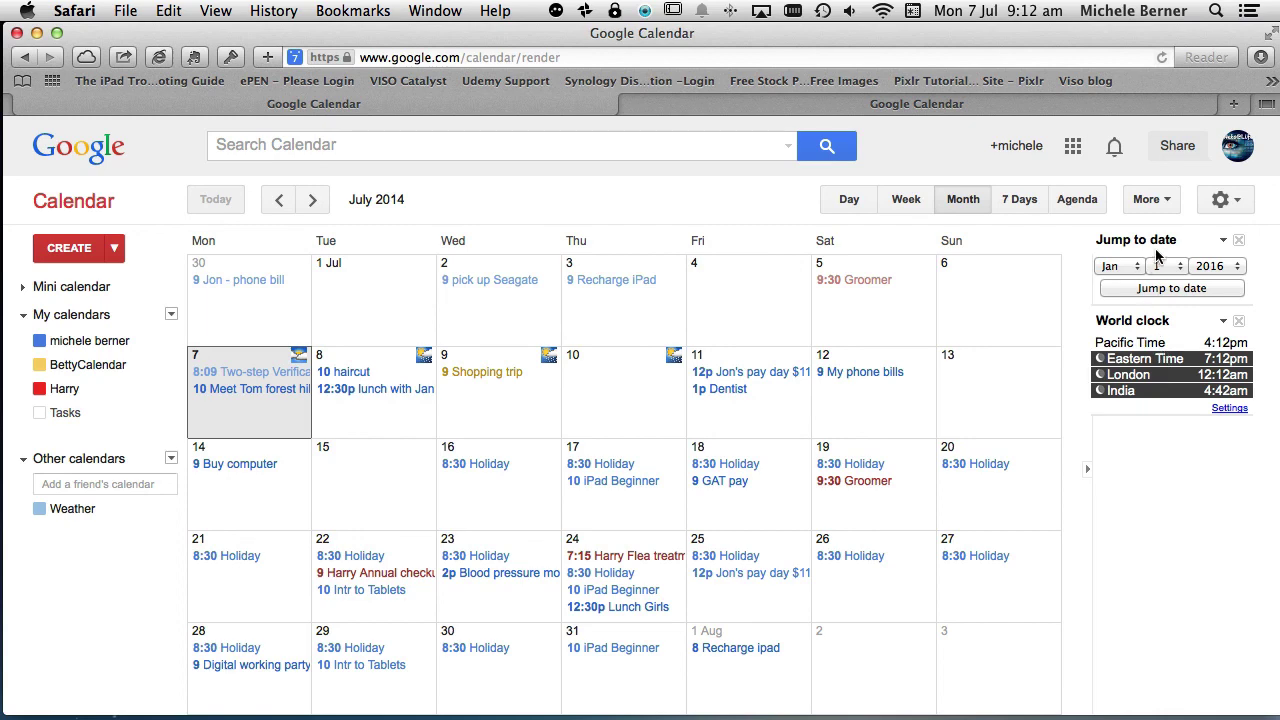